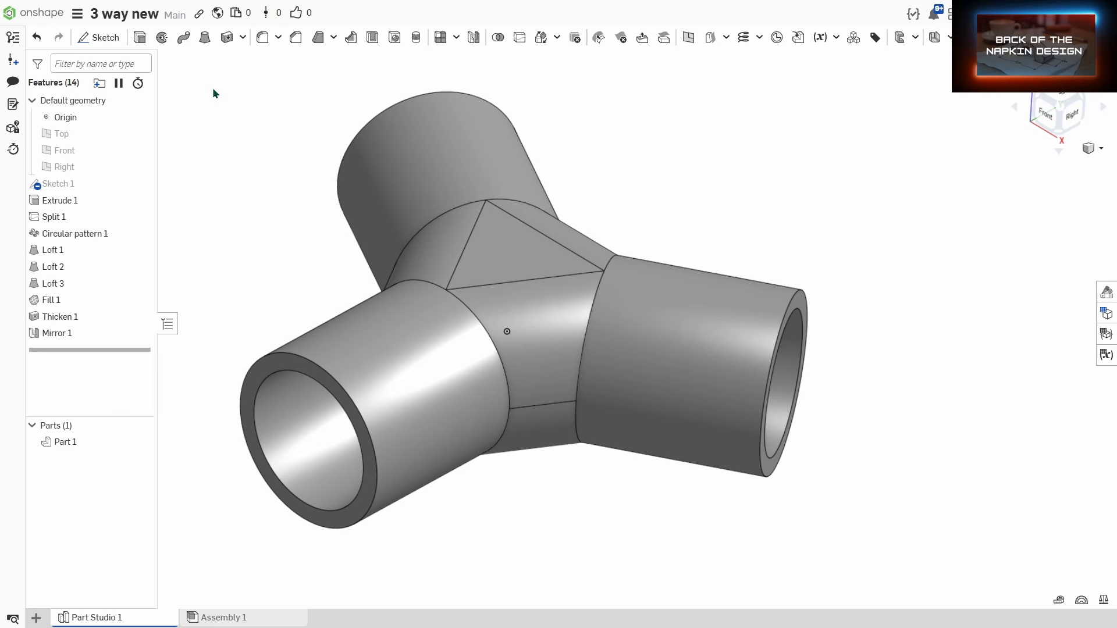
Step: Create a new public document named "3Way Connector Coupling"
{"action": "left_click", "coordinate": [47, 17]}
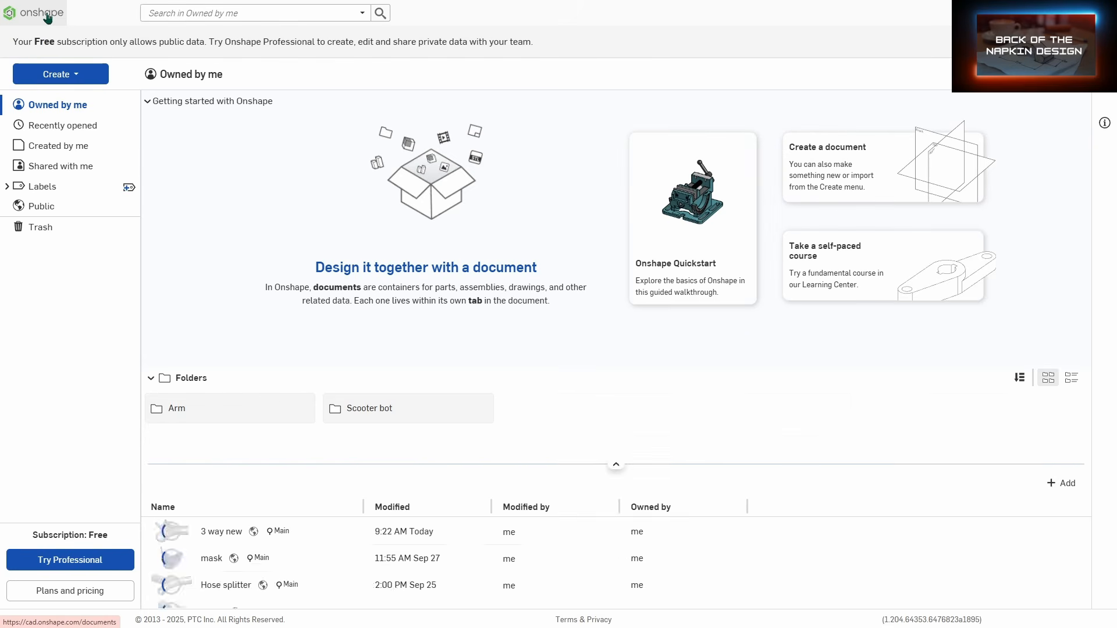
{"action": "left_click_drag", "start_coordinate": [12, 42], "coordinate": [115, 42]}
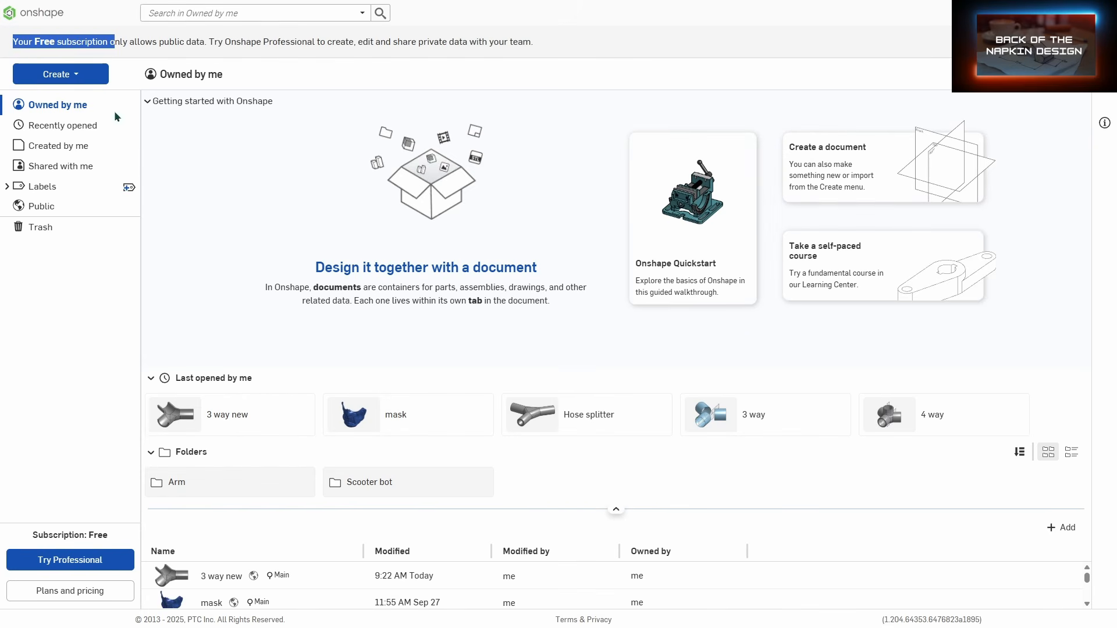
{"action": "left_click", "coordinate": [73, 77]}
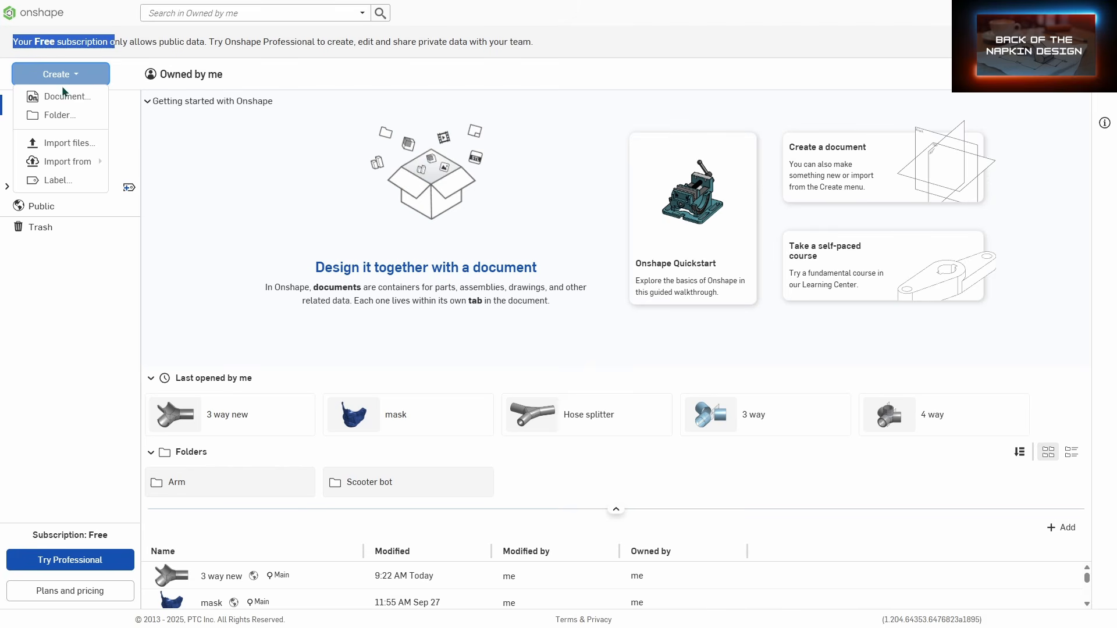
{"action": "left_click", "coordinate": [63, 96]}
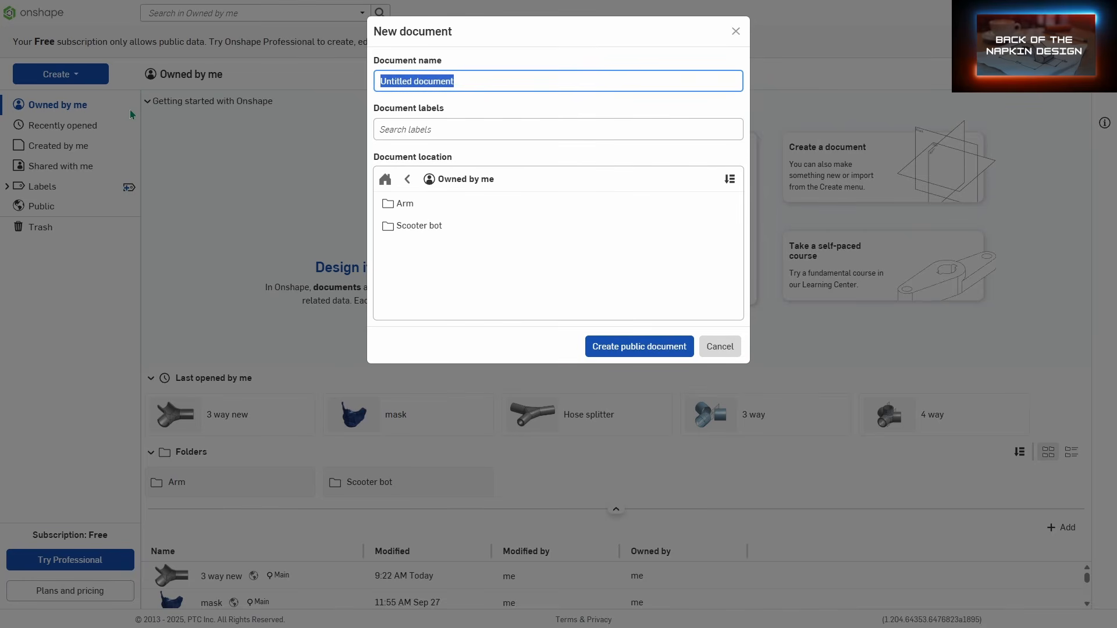
{"action": "type", "text": "3Way Connector Coupling"}
{"action": "left_click", "coordinate": [617, 352]}
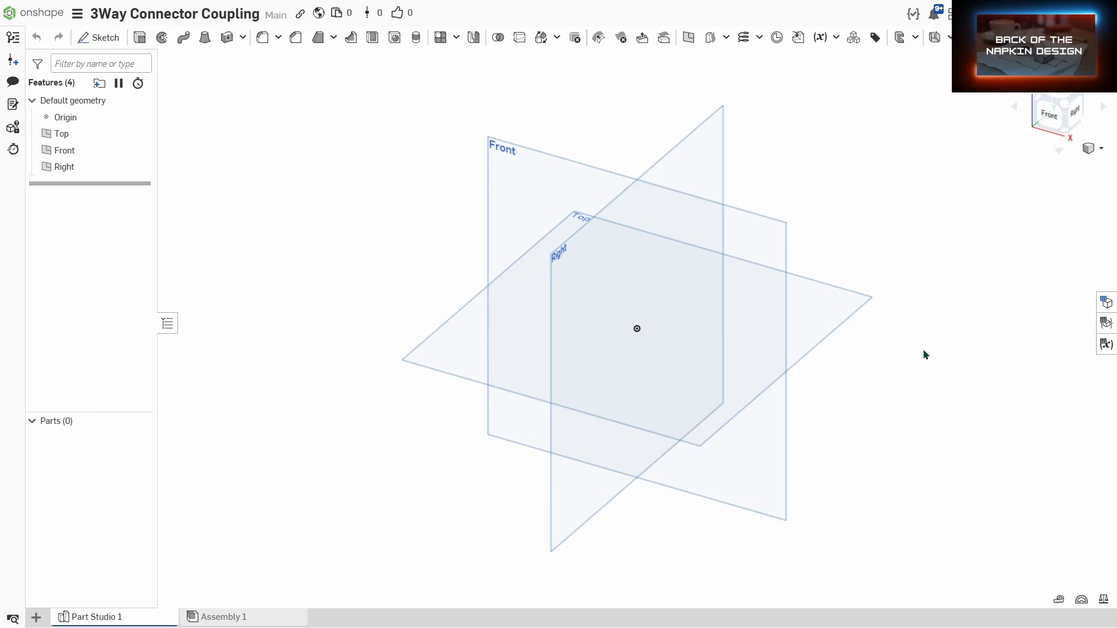
{"action": "middle_click_drag", "start_coordinate": [935, 345], "coordinate": [780, 335]}
{"action": "left_click_drag", "start_coordinate": [1049, 113], "coordinate": [822, 167]}
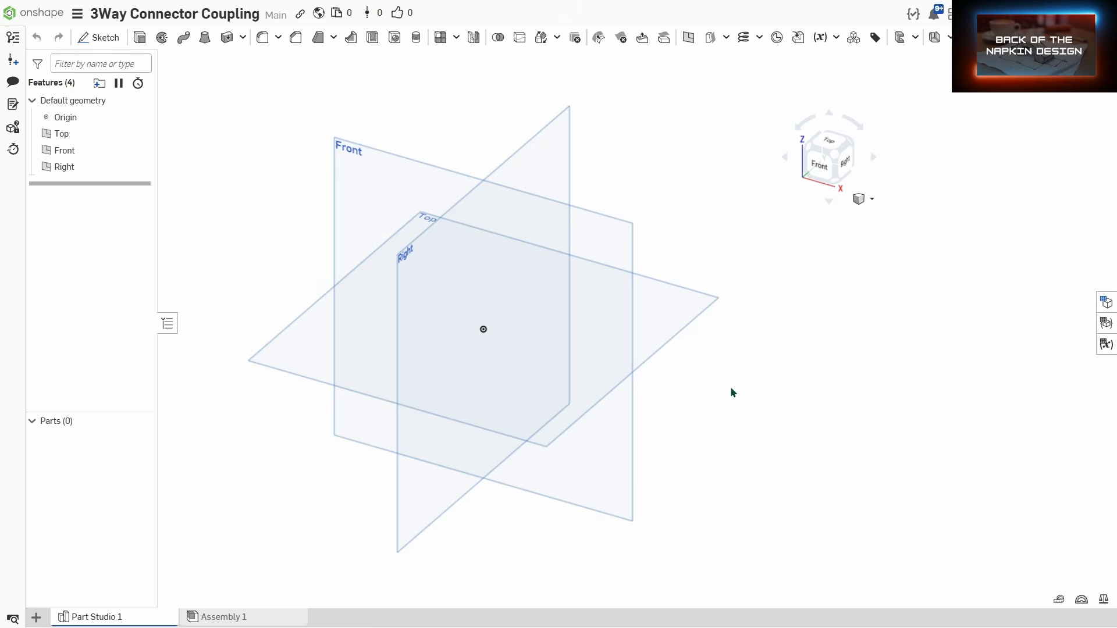
{"action": "right_click_drag", "start_coordinate": [731, 388], "coordinate": [712, 372]}
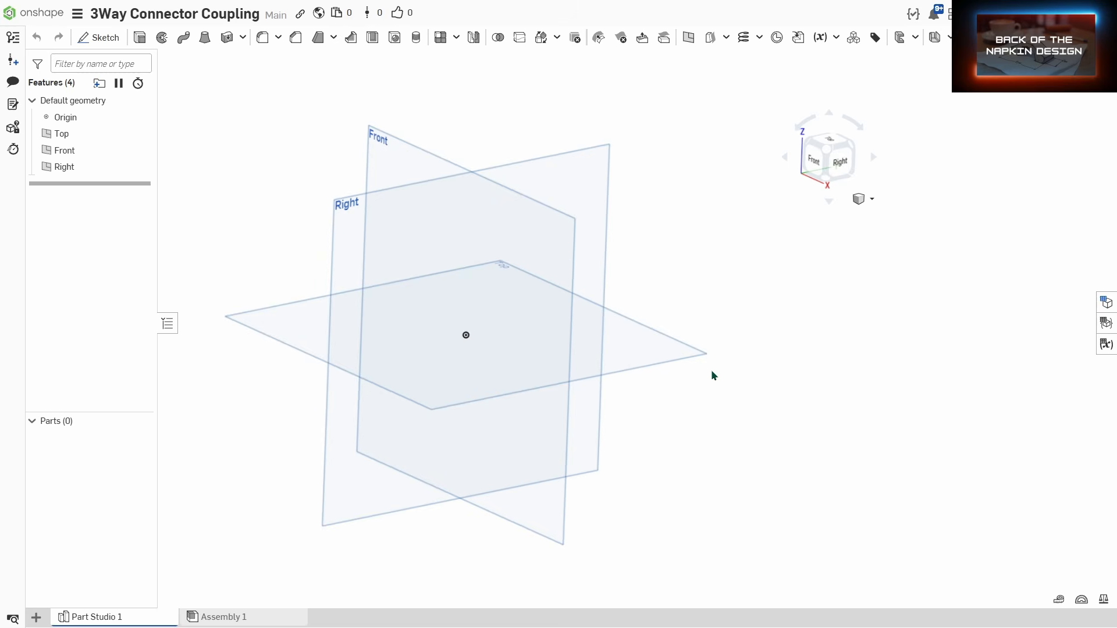
{"action": "scroll", "coordinate": [743, 331], "scroll_direction": "up", "scroll_amount": 2}
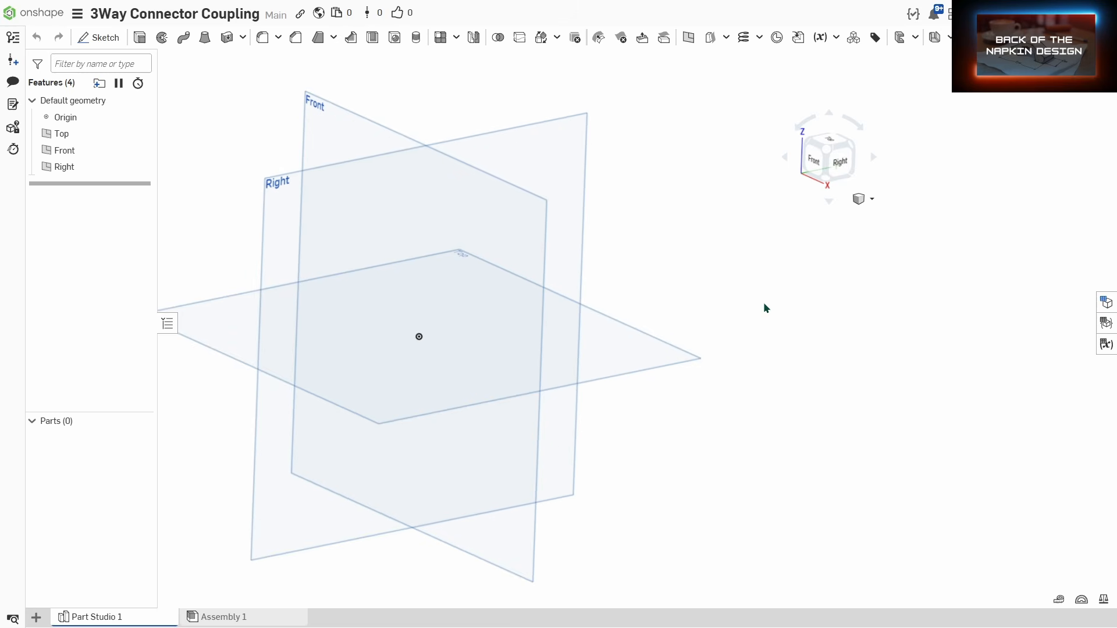
{"action": "scroll", "coordinate": [768, 294], "scroll_direction": "up", "scroll_amount": 2}
{"action": "middle_click_drag", "start_coordinate": [773, 285], "coordinate": [878, 287]}
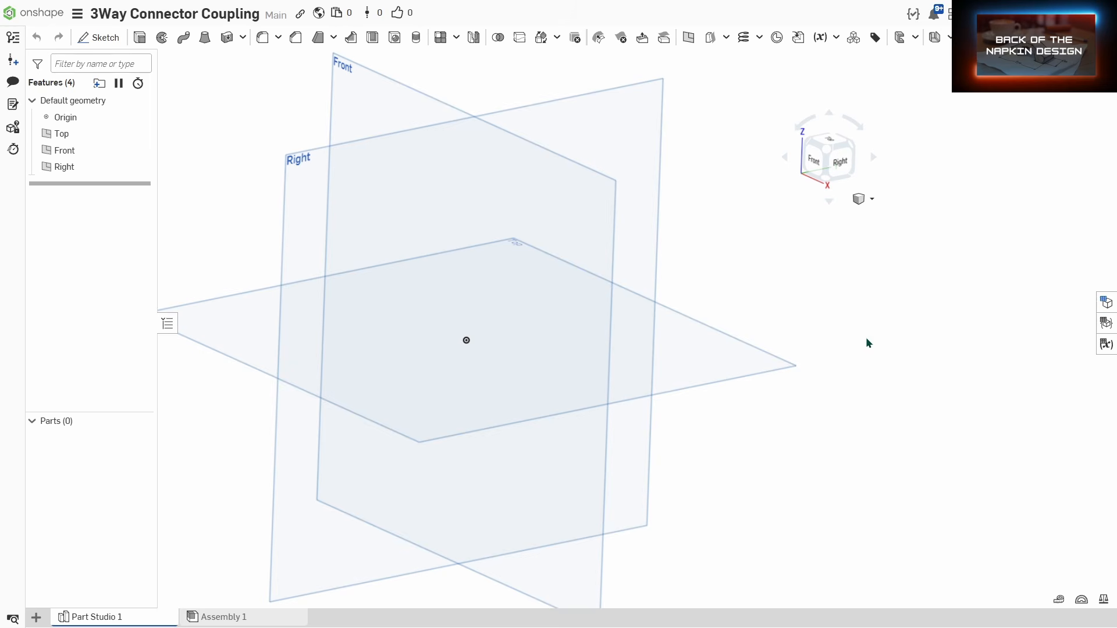
{"action": "scroll", "coordinate": [867, 340], "scroll_direction": "down", "scroll_amount": 3}
{"action": "scroll", "coordinate": [866, 340], "scroll_direction": "up", "scroll_amount": 2}
{"action": "scroll", "coordinate": [866, 340], "scroll_direction": "down", "scroll_amount": 1}
{"action": "scroll", "coordinate": [867, 340], "scroll_direction": "up", "scroll_amount": 2}
{"action": "scroll", "coordinate": [873, 347], "scroll_direction": "down", "scroll_amount": 2}
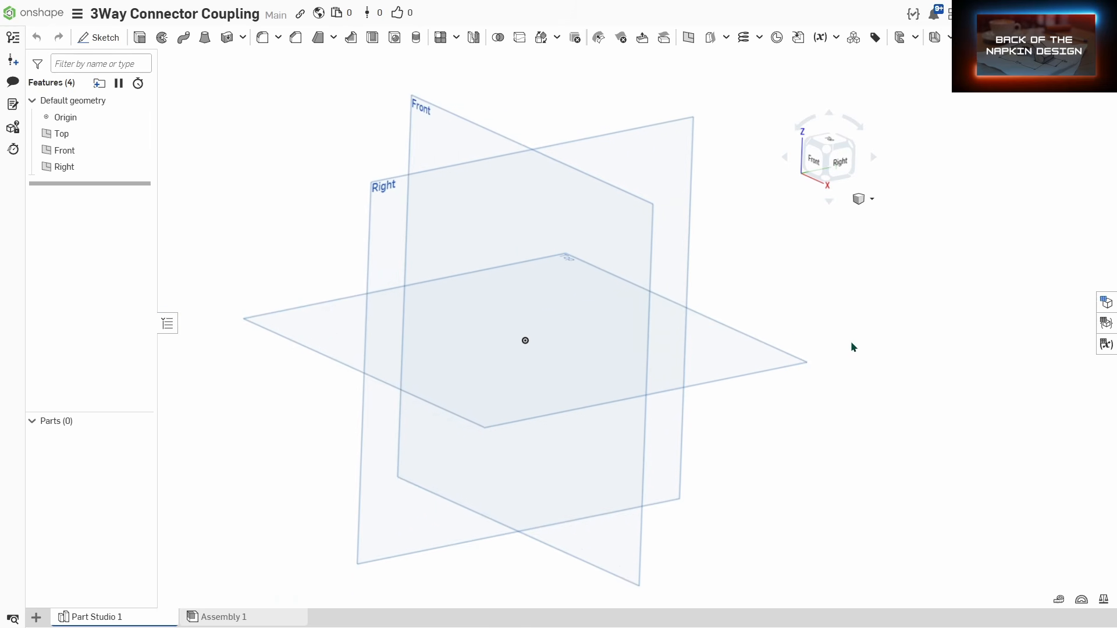
{"action": "left_click", "coordinate": [778, 352]}
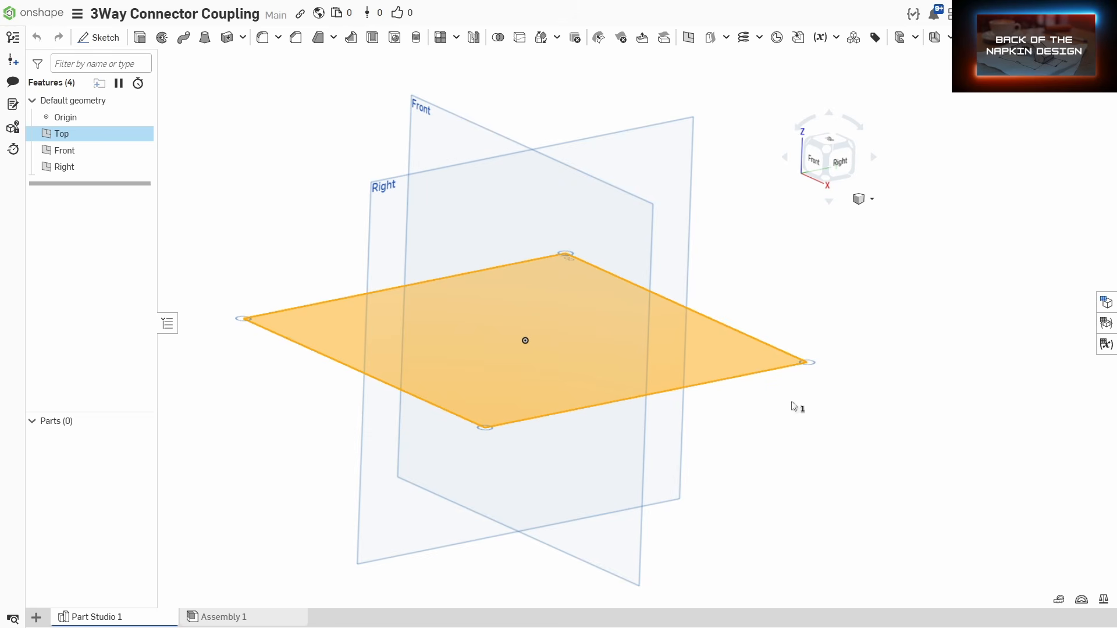
{"action": "left_click", "coordinate": [906, 388]}
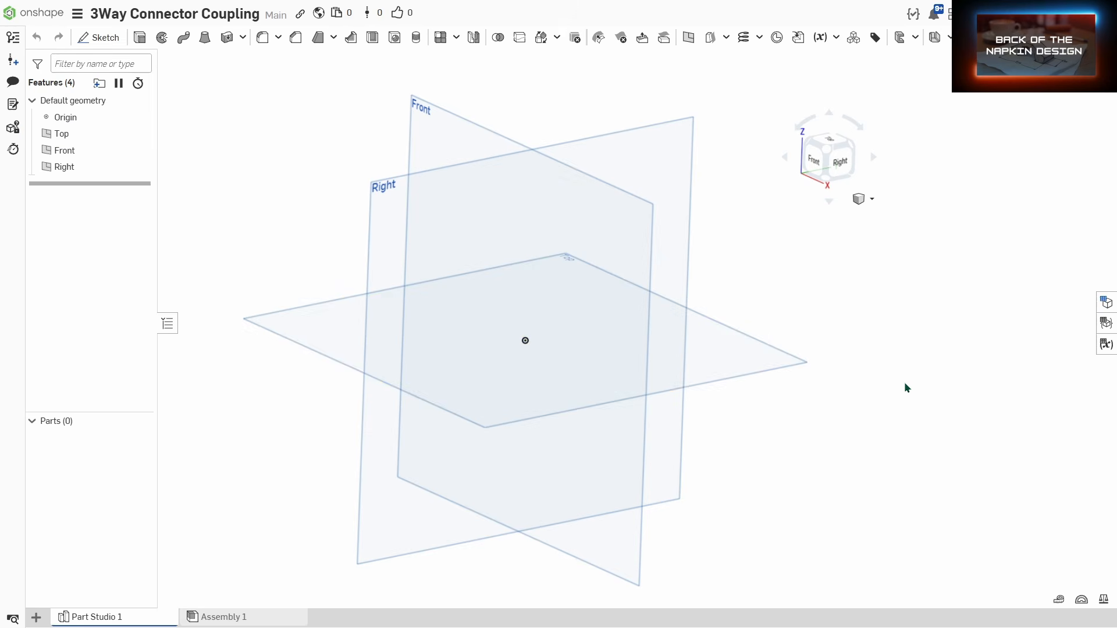
{"action": "left_click", "coordinate": [767, 349]}
{"action": "left_click", "coordinate": [882, 389]}
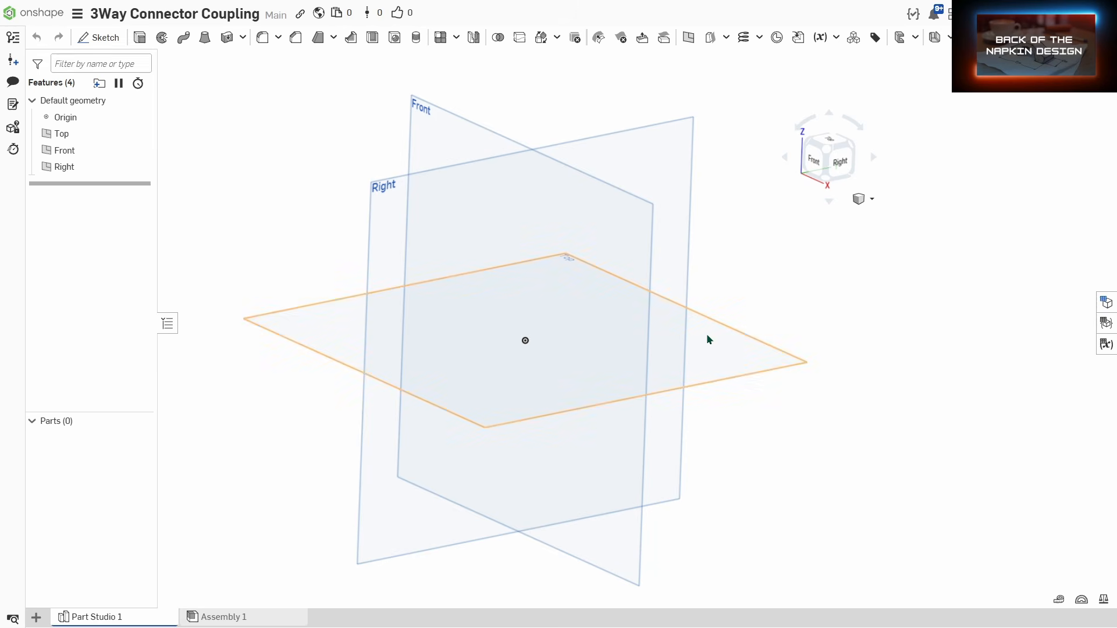
Step: Hide the Top and Right planes, leaving only the Front plane shown
{"action": "left_click", "coordinate": [778, 348]}
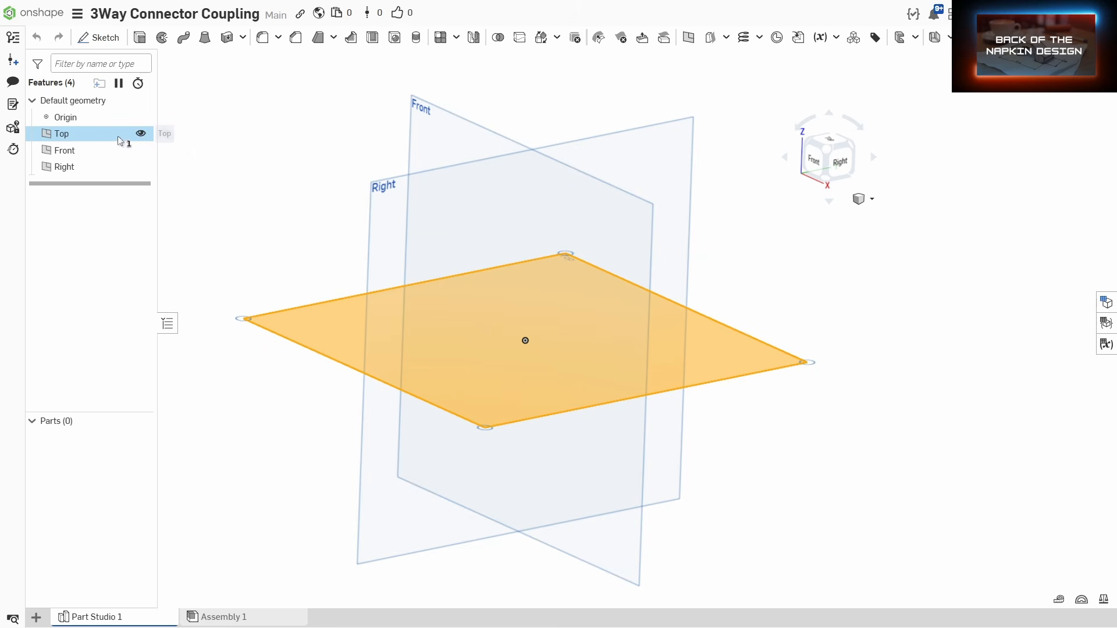
{"action": "left_click", "coordinate": [141, 134]}
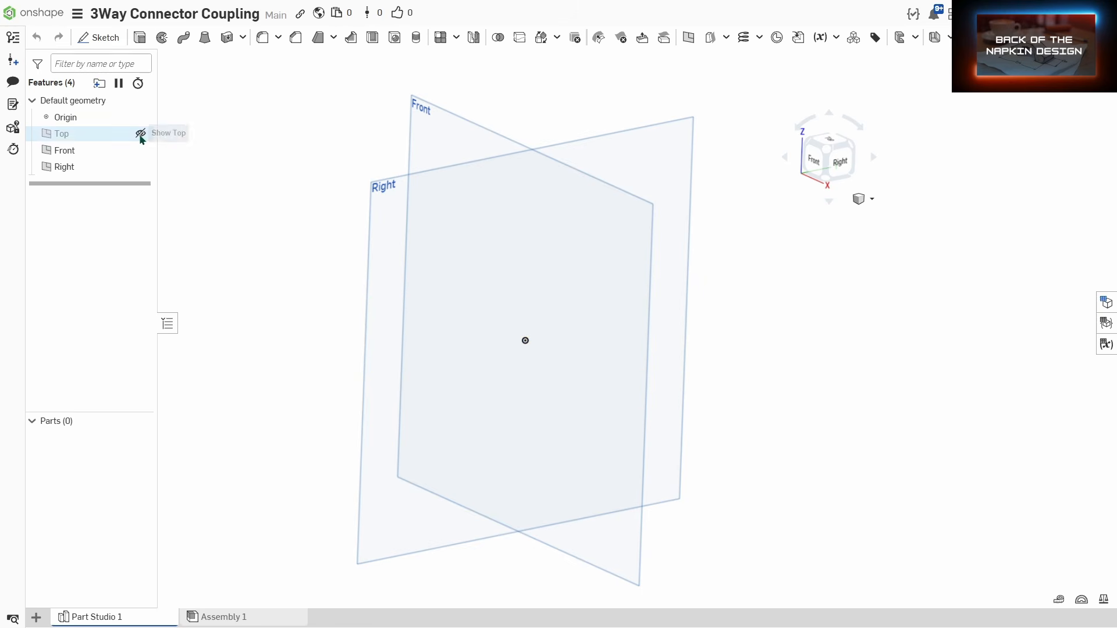
{"action": "left_click", "coordinate": [141, 167]}
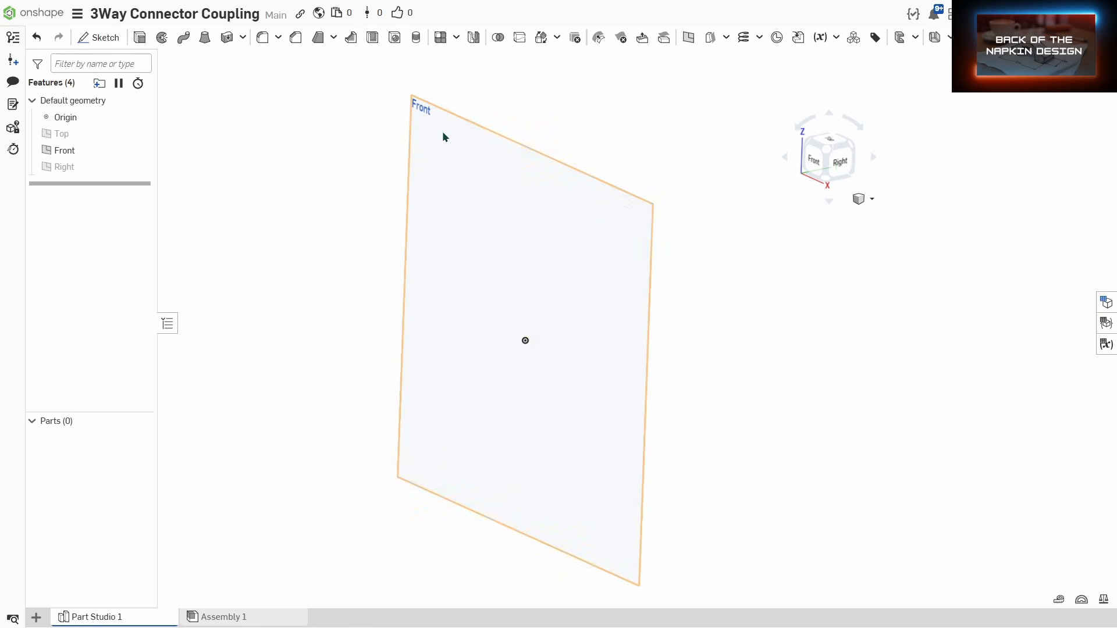
{"action": "left_click", "coordinate": [815, 162]}
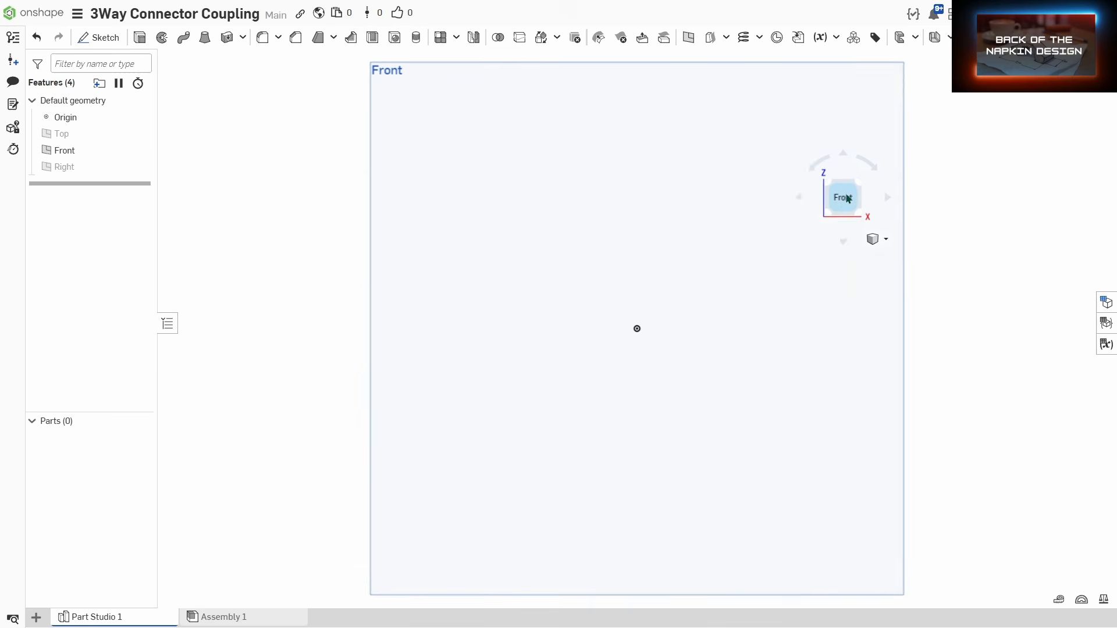
{"action": "left_click_drag", "start_coordinate": [846, 194], "coordinate": [846, 170]}
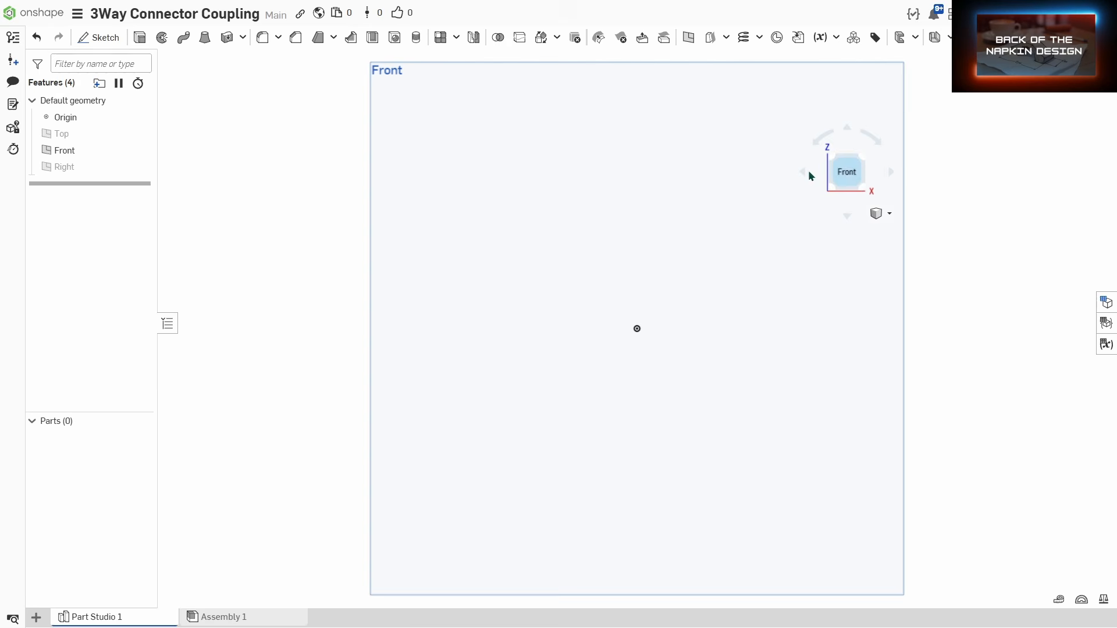
{"action": "middle_click_drag", "start_coordinate": [765, 331], "coordinate": [626, 322]}
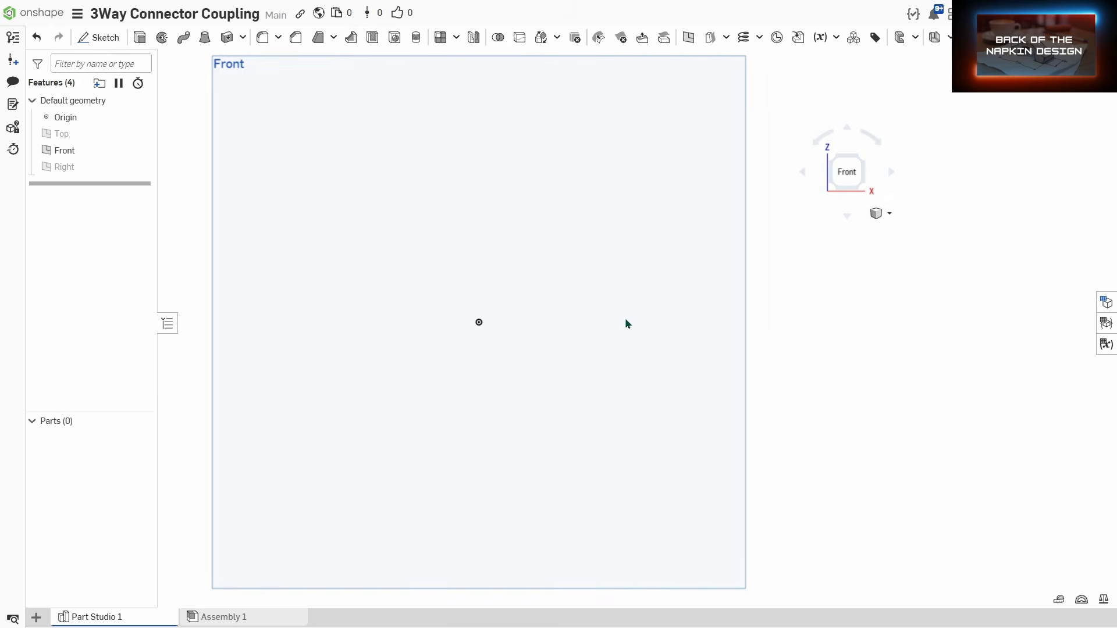
{"action": "scroll", "coordinate": [657, 332], "scroll_direction": "down", "scroll_amount": 1}
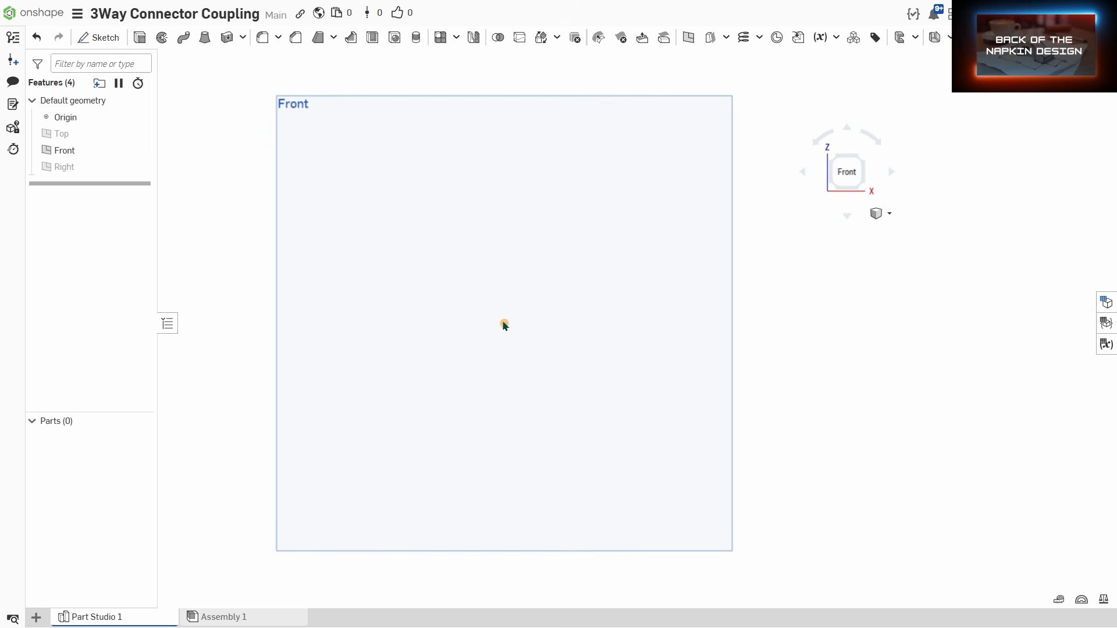
{"action": "right_click_drag", "start_coordinate": [606, 341], "coordinate": [553, 379]}
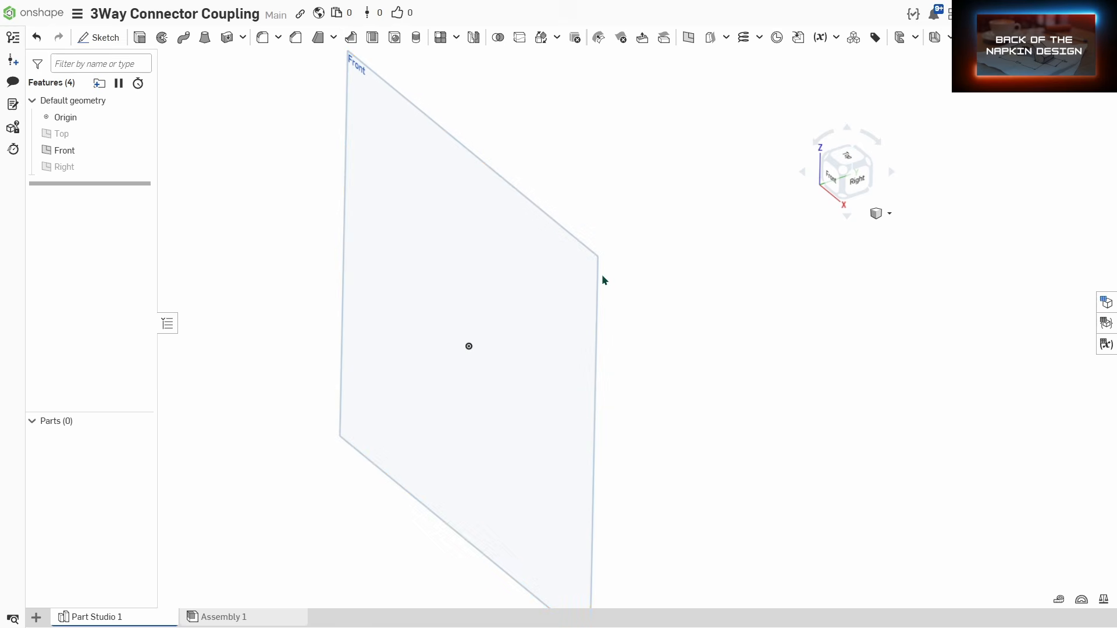
{"action": "right_click_drag", "start_coordinate": [529, 384], "coordinate": [578, 352]}
Step: Start a sketch on the Front plane and draw a circle with a 50 mm diameter centered on the origin
{"action": "left_click", "coordinate": [842, 179]}
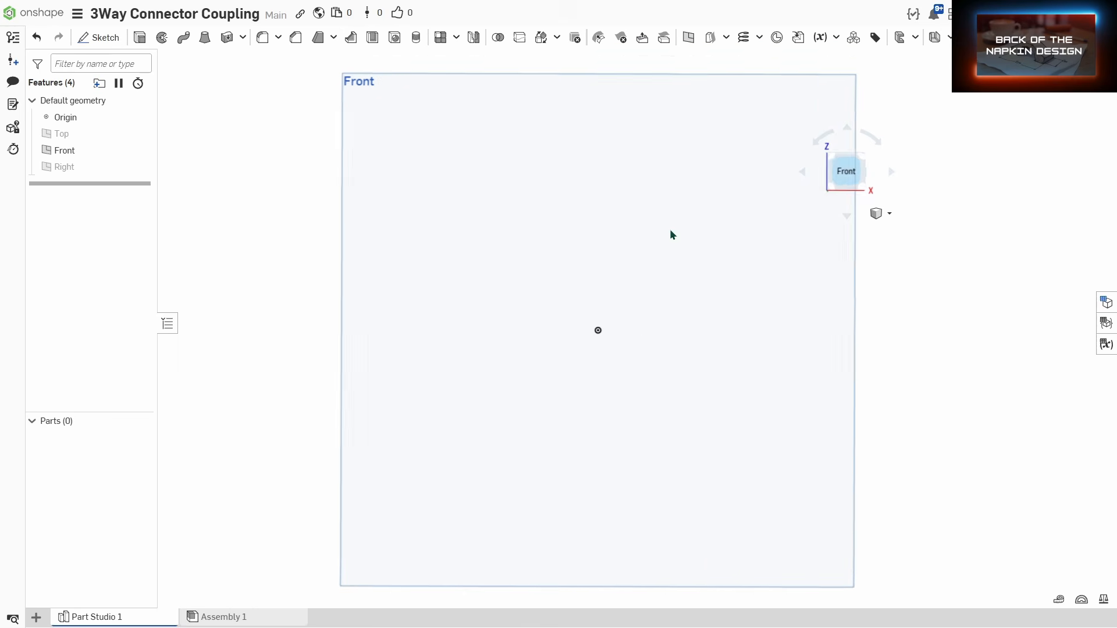
{"action": "left_click", "coordinate": [93, 39]}
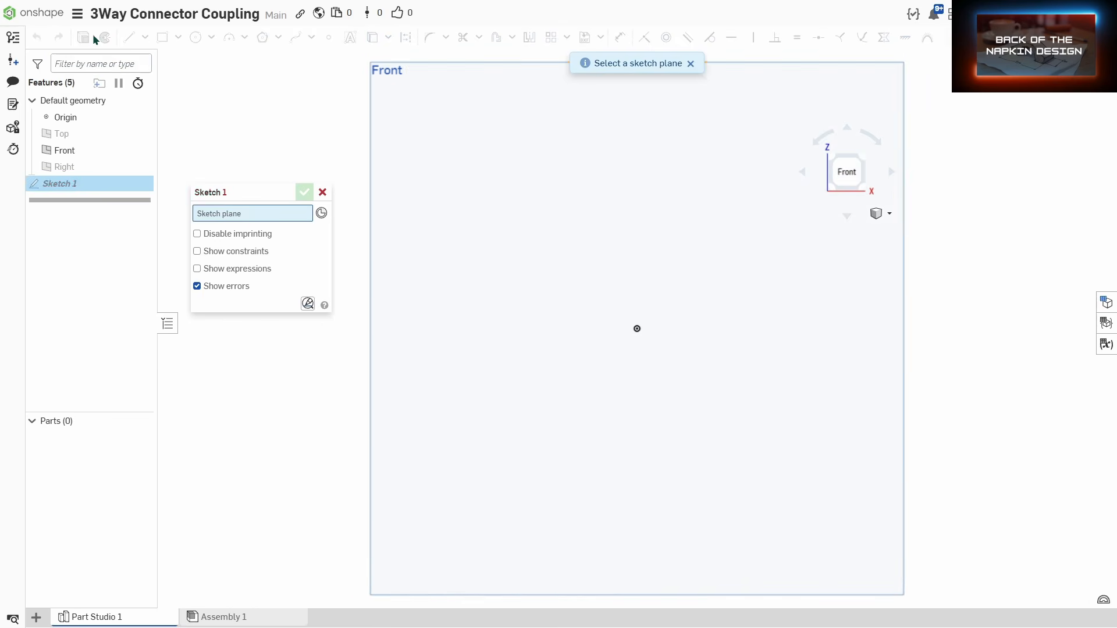
{"action": "left_click", "coordinate": [407, 261]}
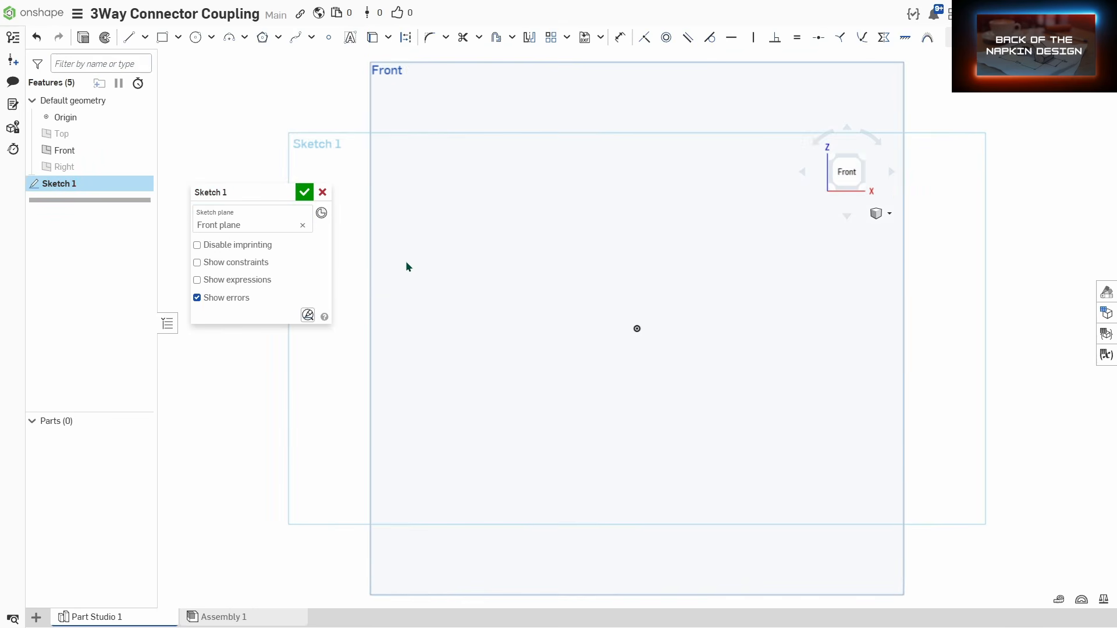
{"action": "left_click", "coordinate": [196, 38]}
{"action": "left_click", "coordinate": [637, 329]}
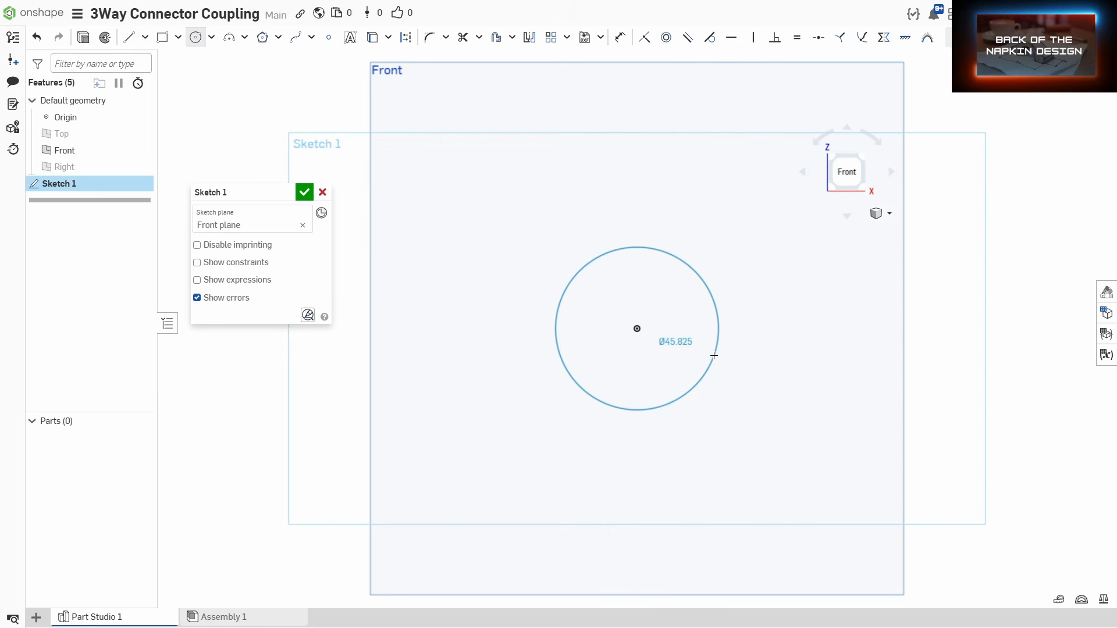
{"action": "left_click", "coordinate": [714, 356]}
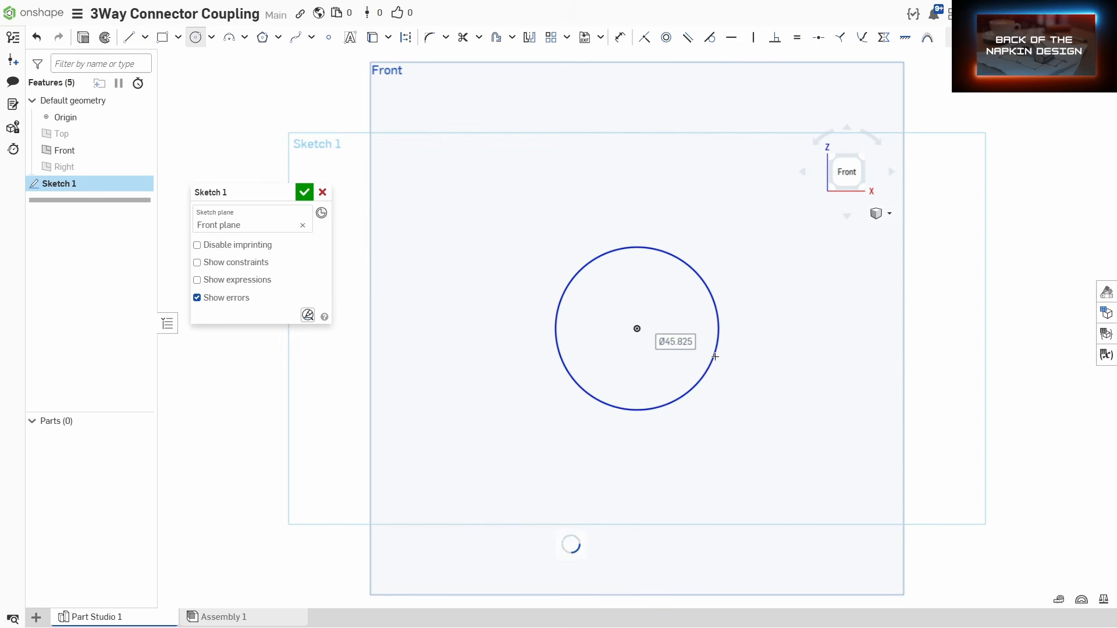
{"action": "type", "text": "50"}
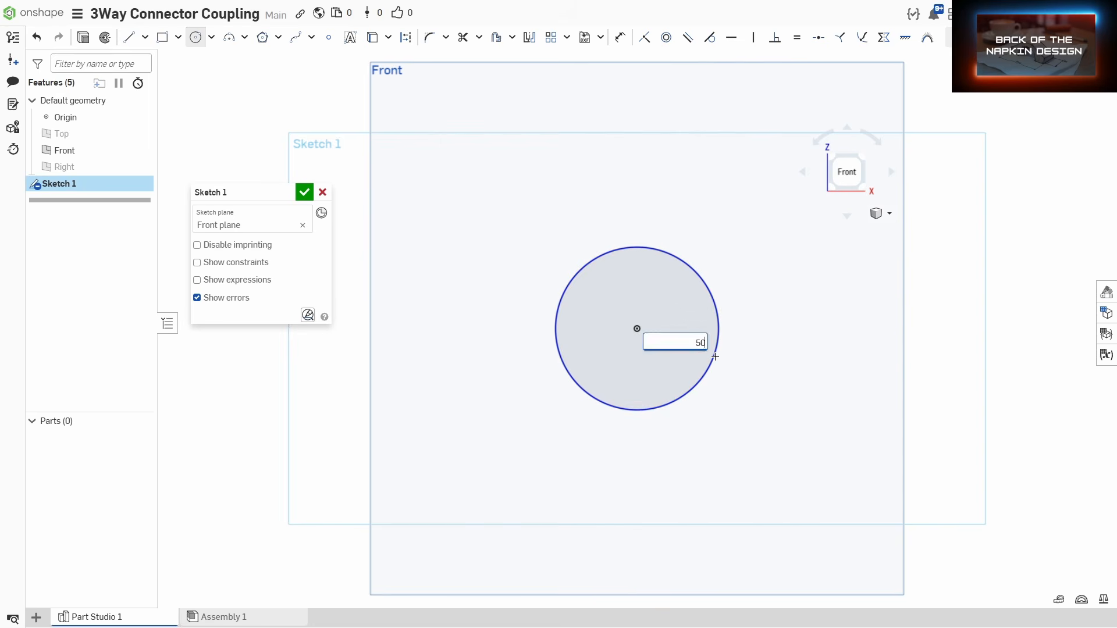
{"action": "key", "text": "Return"}
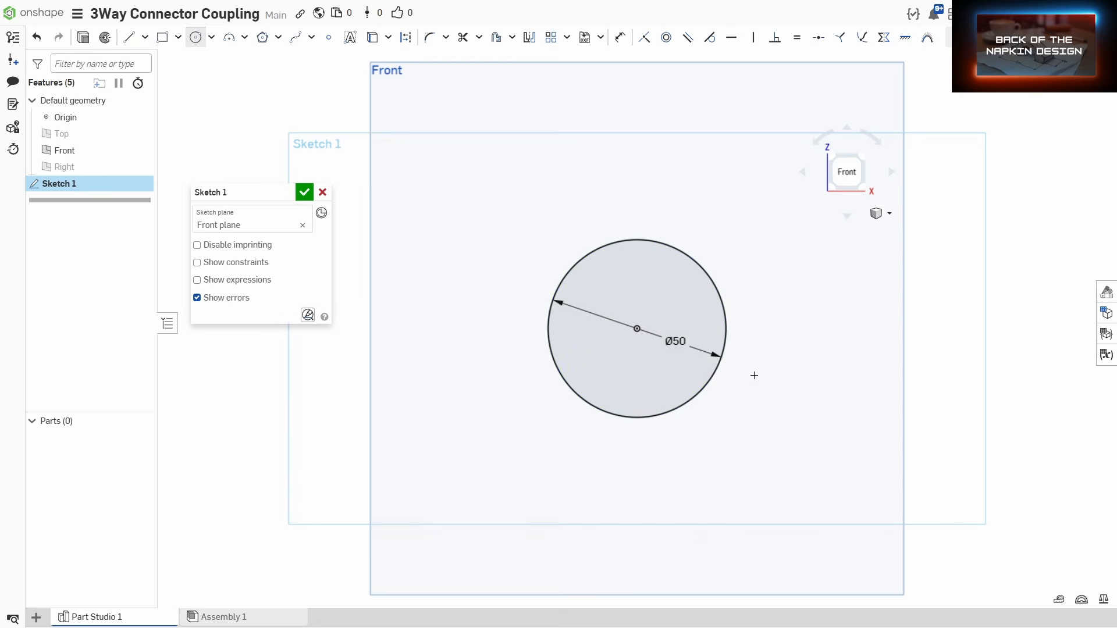
Step: Replace the circle's diameter dimension with a 50 mm dimension placed outside the circle at its upper right
{"action": "left_click", "coordinate": [671, 341]}
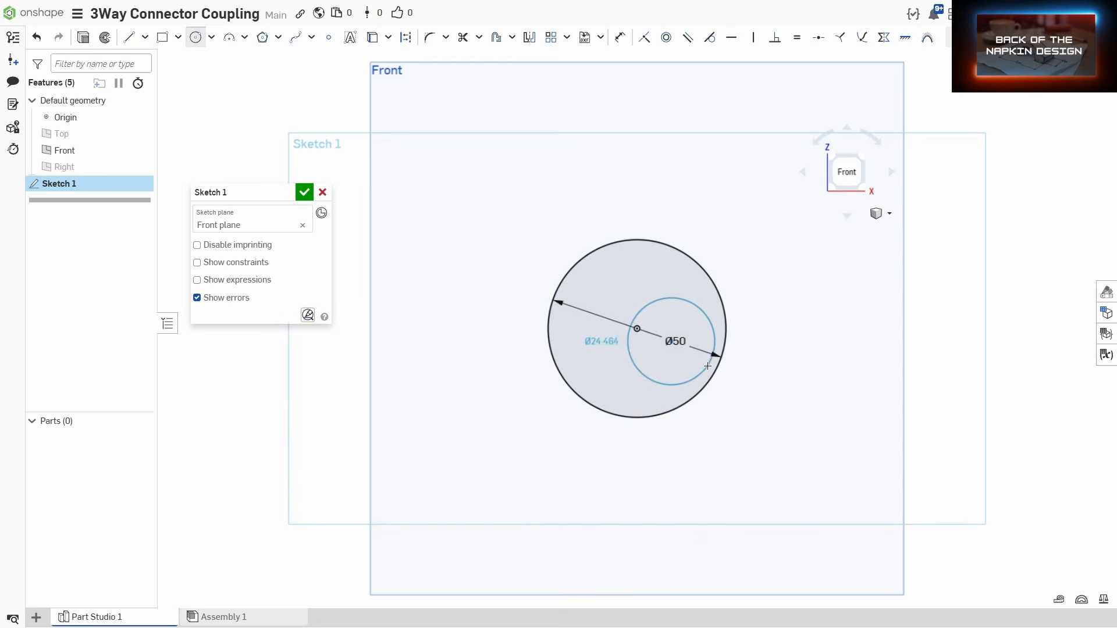
{"action": "key", "text": "Escape"}
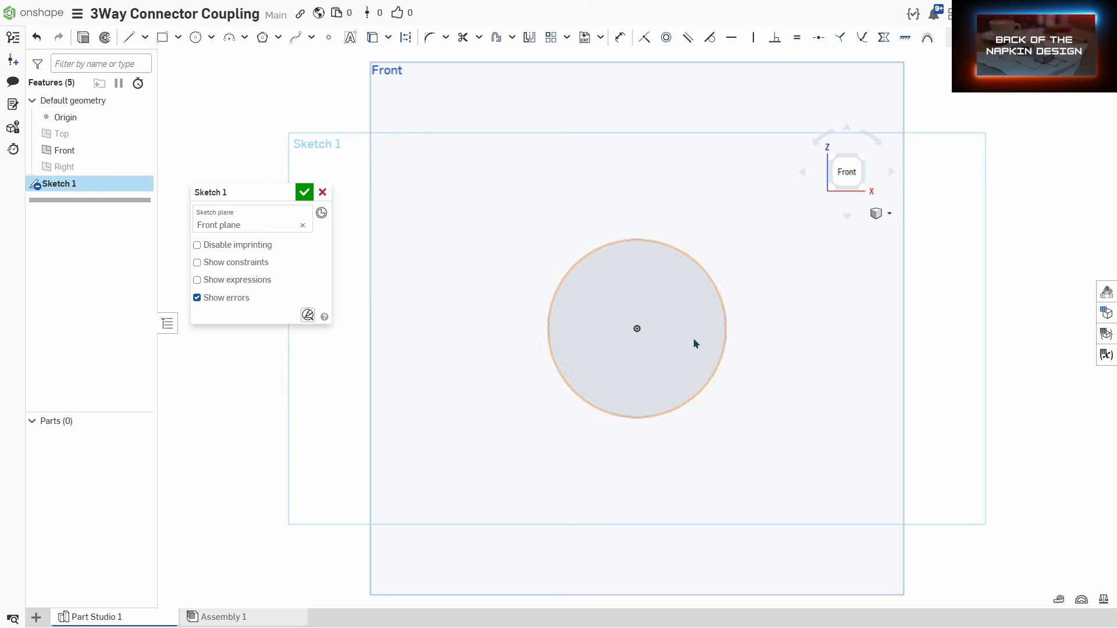
{"action": "left_click", "coordinate": [619, 40]}
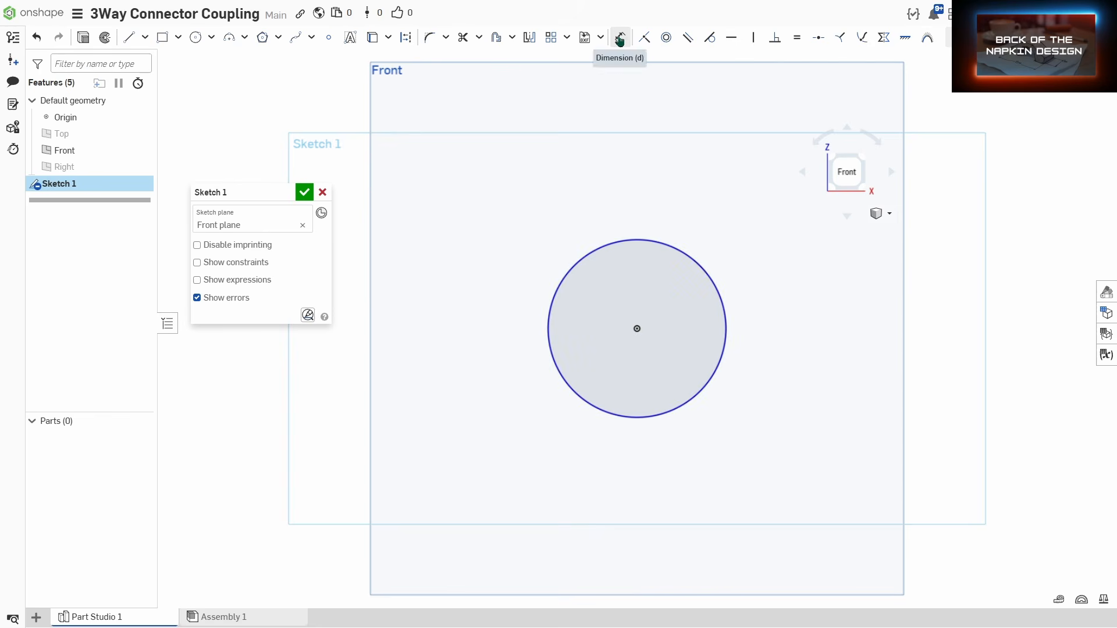
{"action": "left_click", "coordinate": [705, 273]}
{"action": "left_click", "coordinate": [758, 263]}
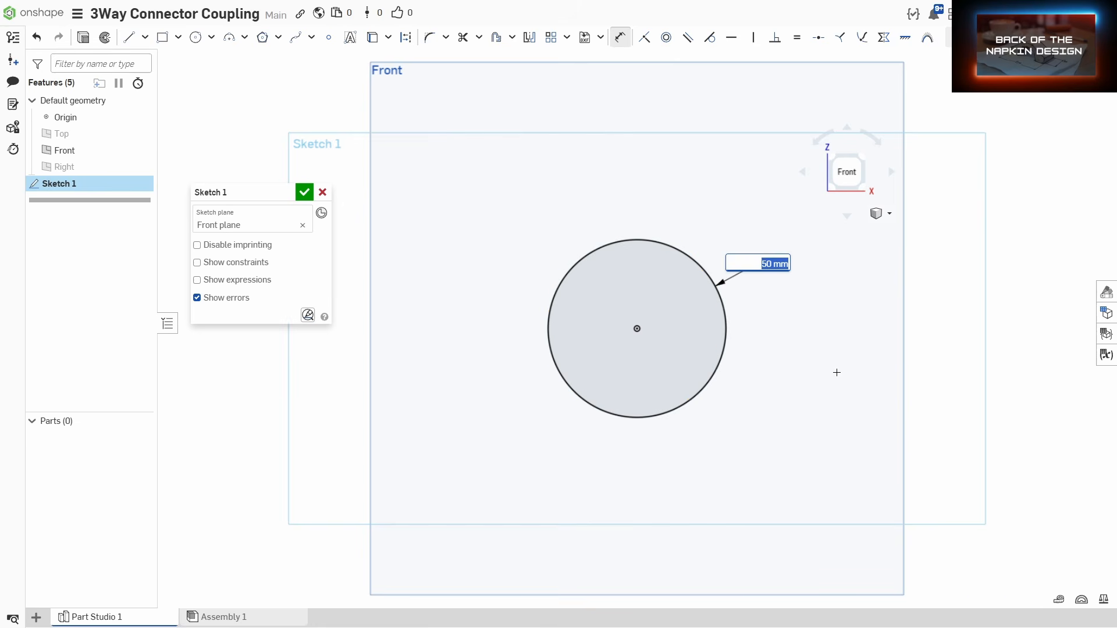
{"action": "right_click", "coordinate": [837, 373]}
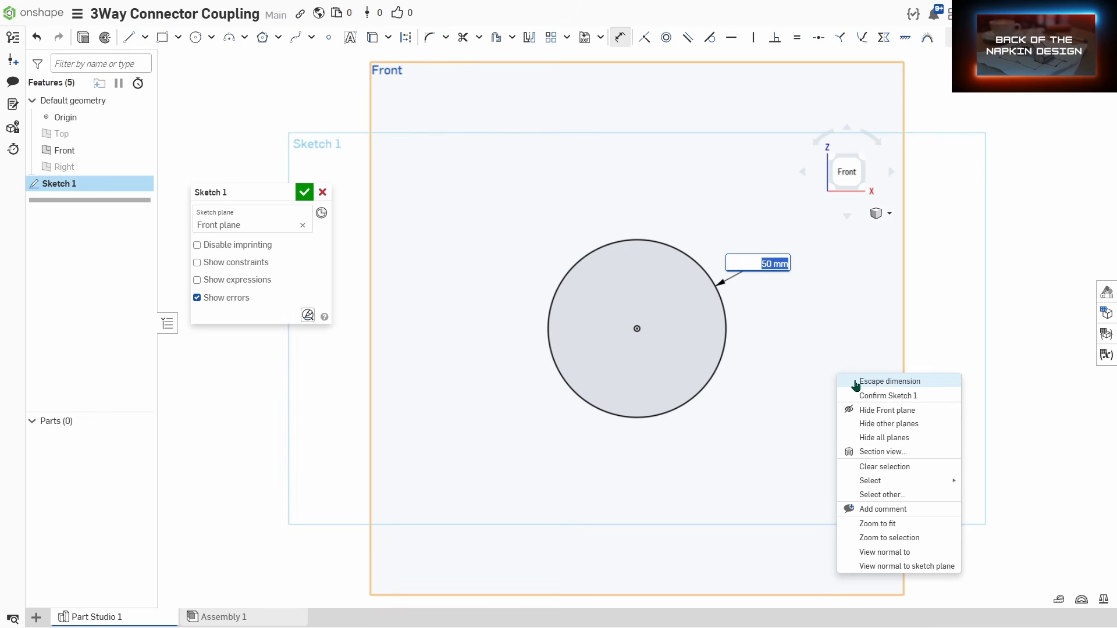
{"action": "left_click", "coordinate": [855, 382]}
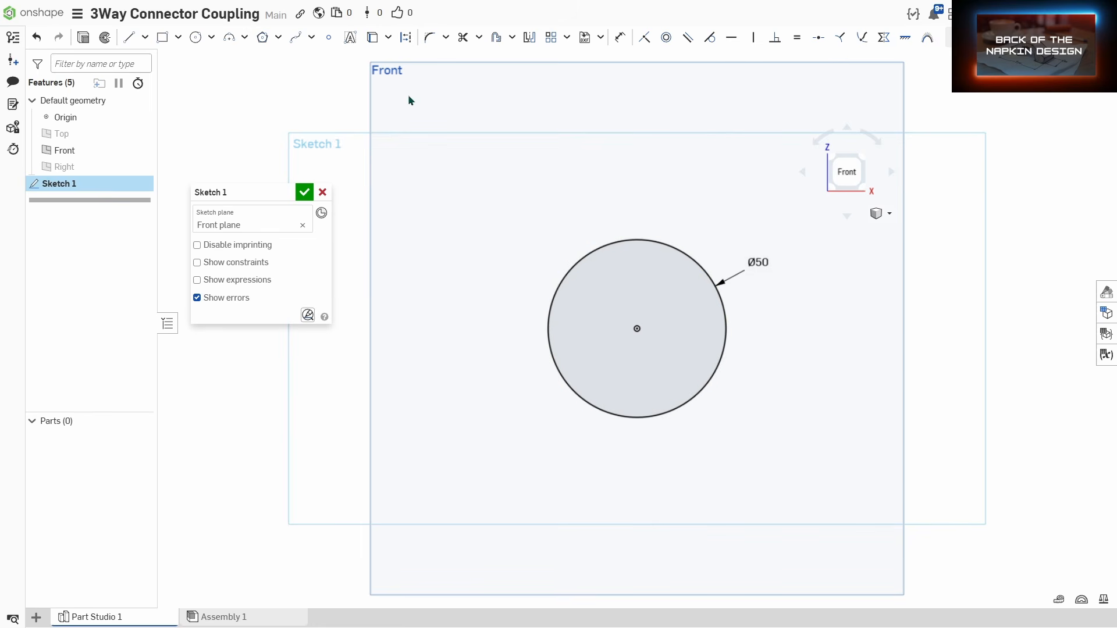
Step: Draw a horizontal line about 99 mm long through the circle's center, extending past both sides of the circle
{"action": "left_click", "coordinate": [127, 39]}
{"action": "left_click", "coordinate": [467, 328]}
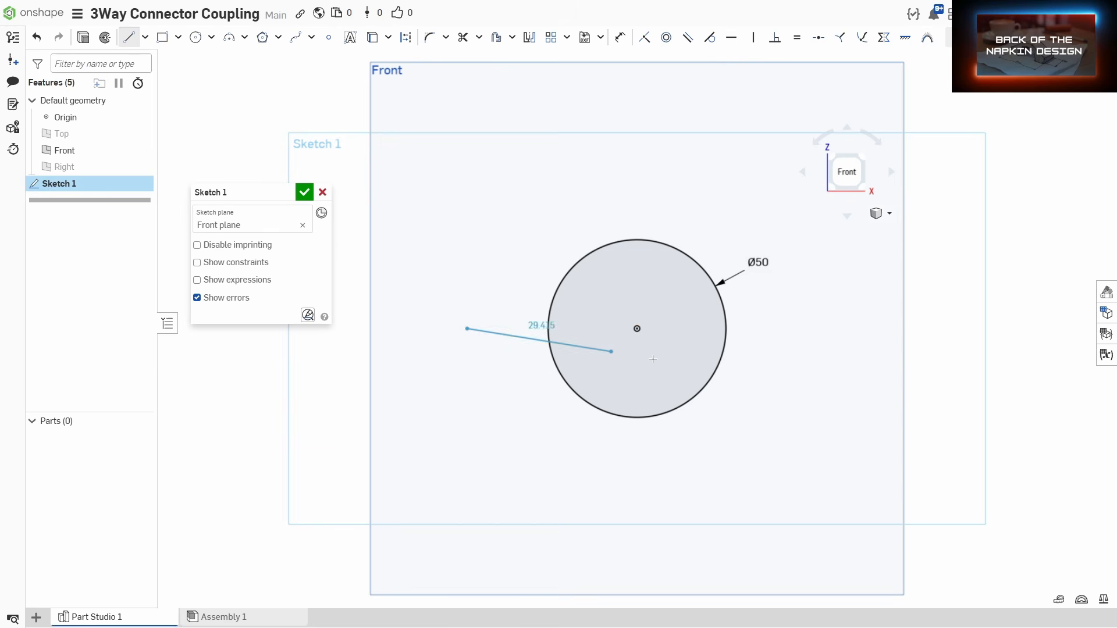
{"action": "left_click", "coordinate": [820, 329]}
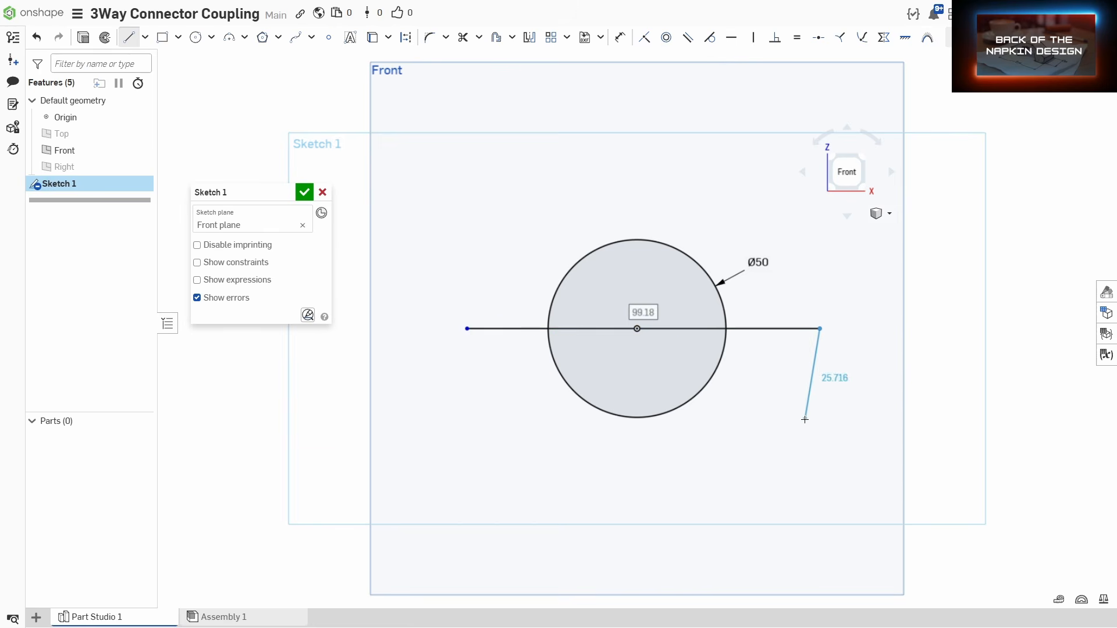
{"action": "key", "text": "Escape"}
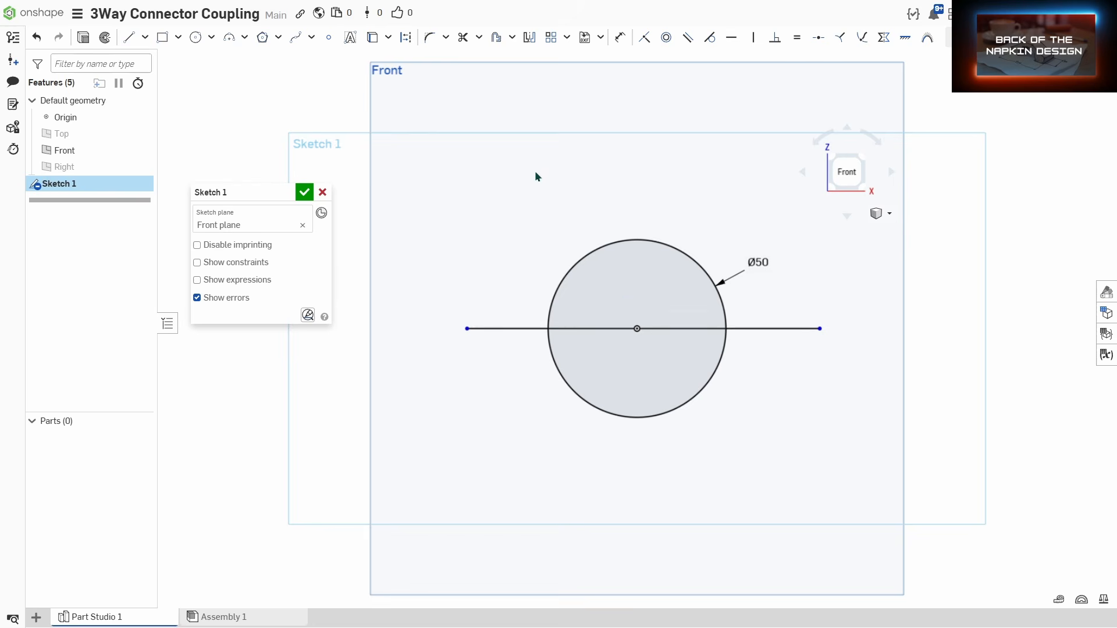
Step: Trim away the line and the circle's upper half, leaving only the lower semicircular arc, and finish the sketch
{"action": "left_click", "coordinate": [463, 38]}
{"action": "mouse_move", "coordinate": [500, 365]}
{"action": "left_mouse_down"}
{"action": "mouse_move", "coordinate": [524, 288]}
{"action": "mouse_move", "coordinate": [560, 284]}
{"action": "mouse_move", "coordinate": [652, 366]}
{"action": "mouse_move", "coordinate": [712, 300]}
{"action": "mouse_move", "coordinate": [782, 352]}
{"action": "left_mouse_up"}
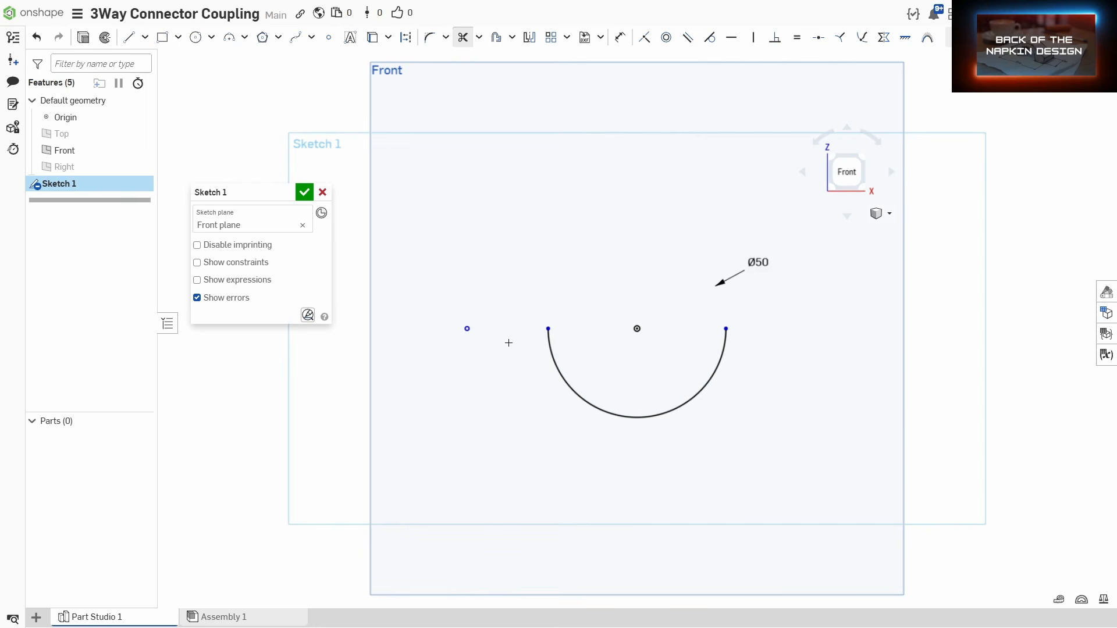
{"action": "left_click_drag", "start_coordinate": [482, 317], "coordinate": [456, 352]}
{"action": "left_click", "coordinate": [303, 196]}
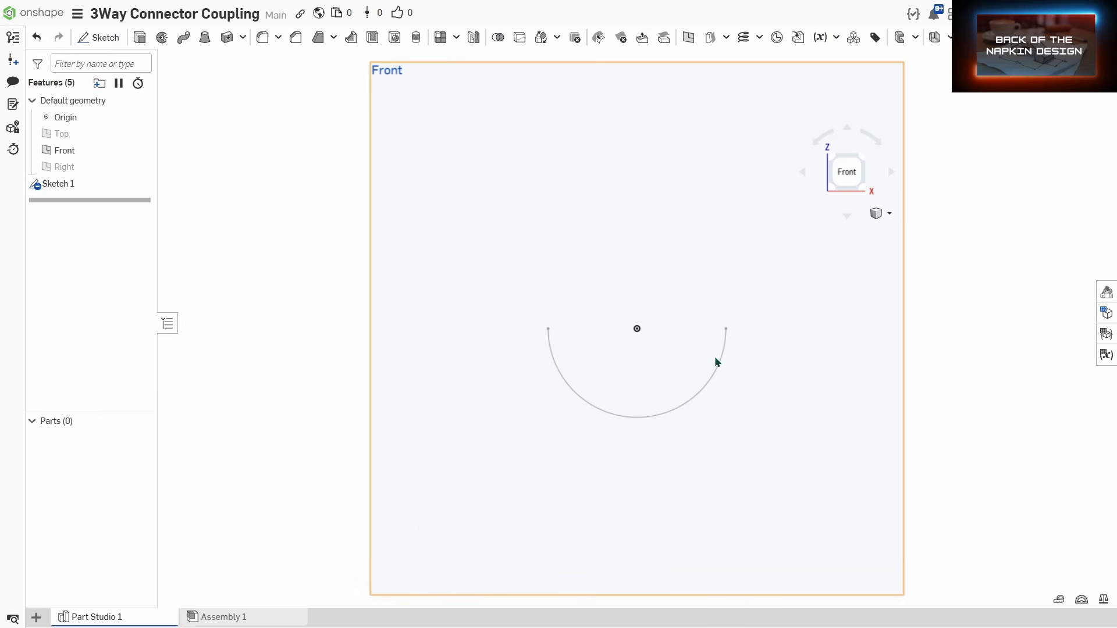
Step: Extrude the semicircular arc as a new surface with a 50 mm blind depth and a 25 mm starting offset
{"action": "scroll", "coordinate": [797, 393], "scroll_direction": "down", "scroll_amount": 3}
{"action": "right_click_drag", "start_coordinate": [815, 374], "coordinate": [716, 367]}
{"action": "middle_click_drag", "start_coordinate": [716, 367], "coordinate": [498, 372]}
{"action": "scroll", "coordinate": [498, 372], "scroll_direction": "down", "scroll_amount": 1}
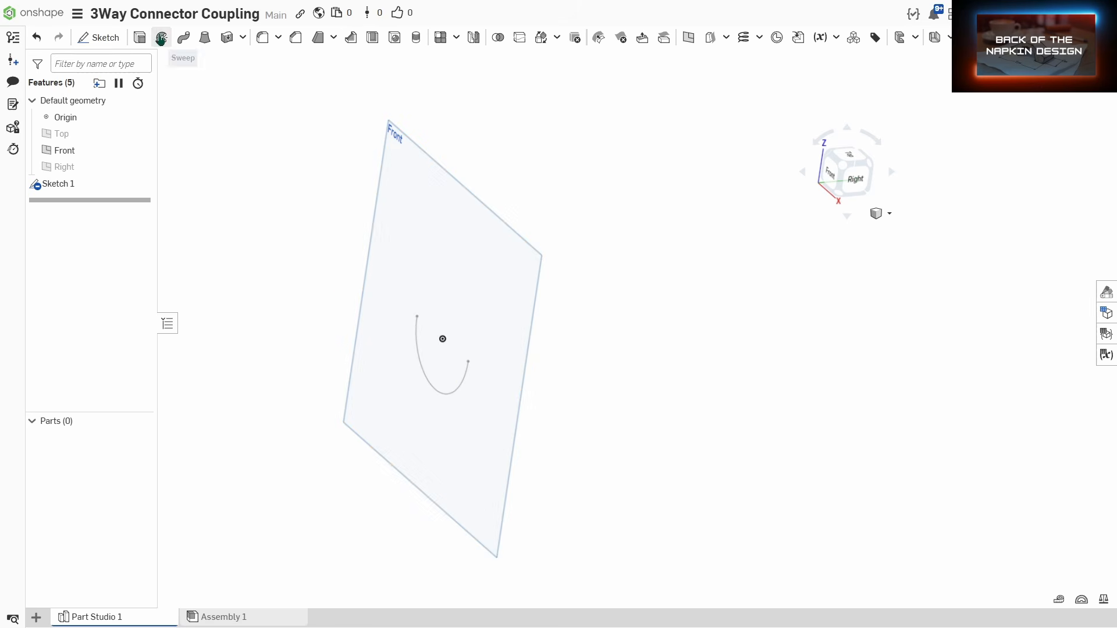
{"action": "left_click", "coordinate": [140, 38]}
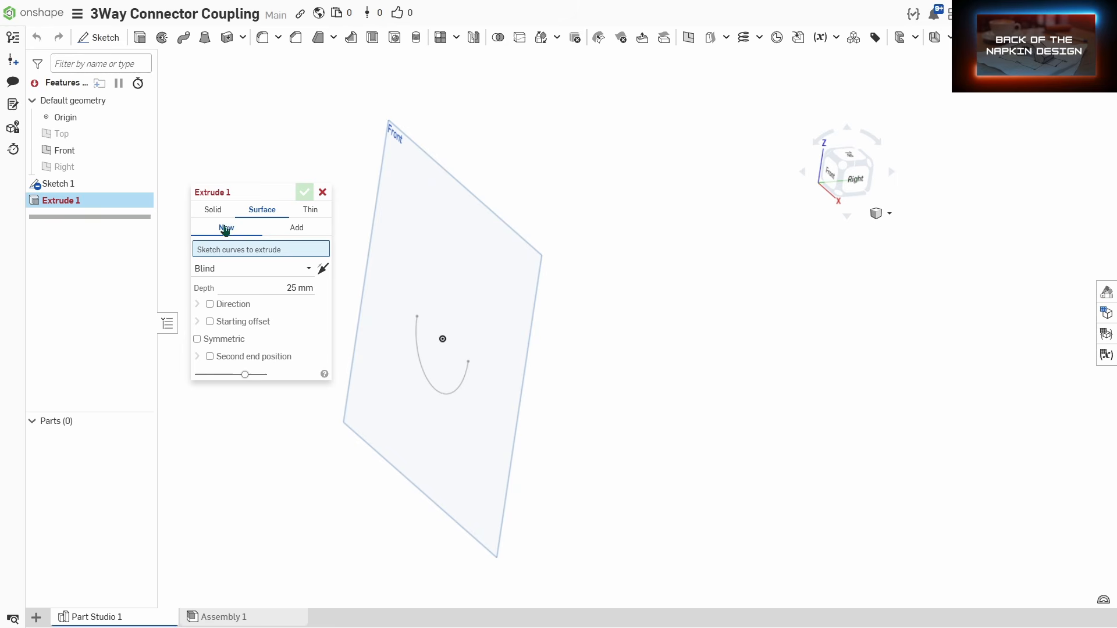
{"action": "left_click", "coordinate": [419, 364]}
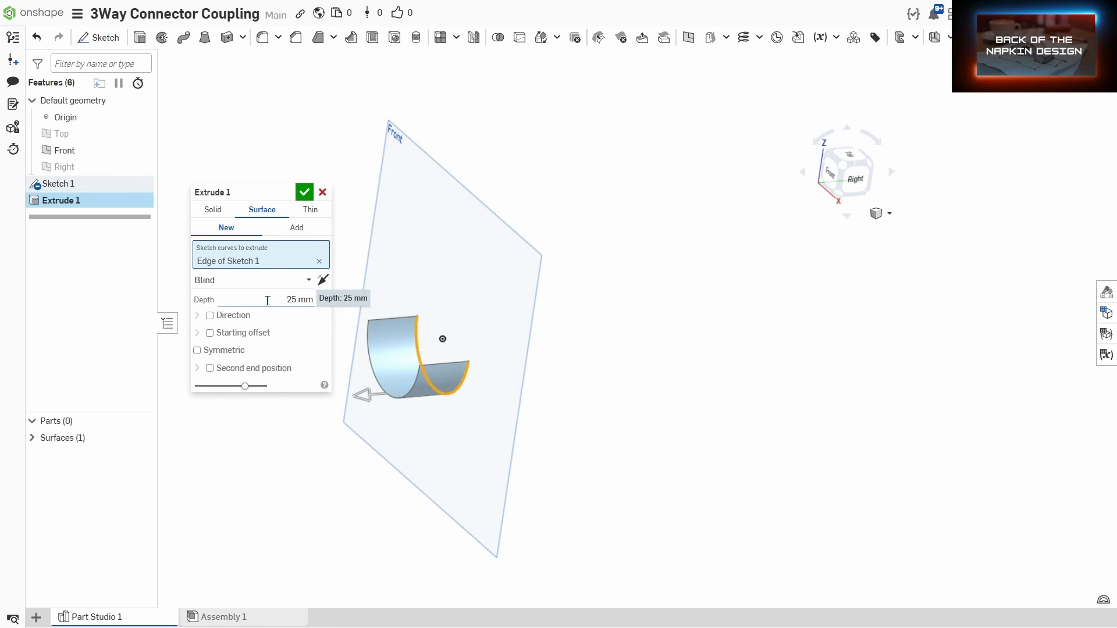
{"action": "left_click", "coordinate": [210, 333]}
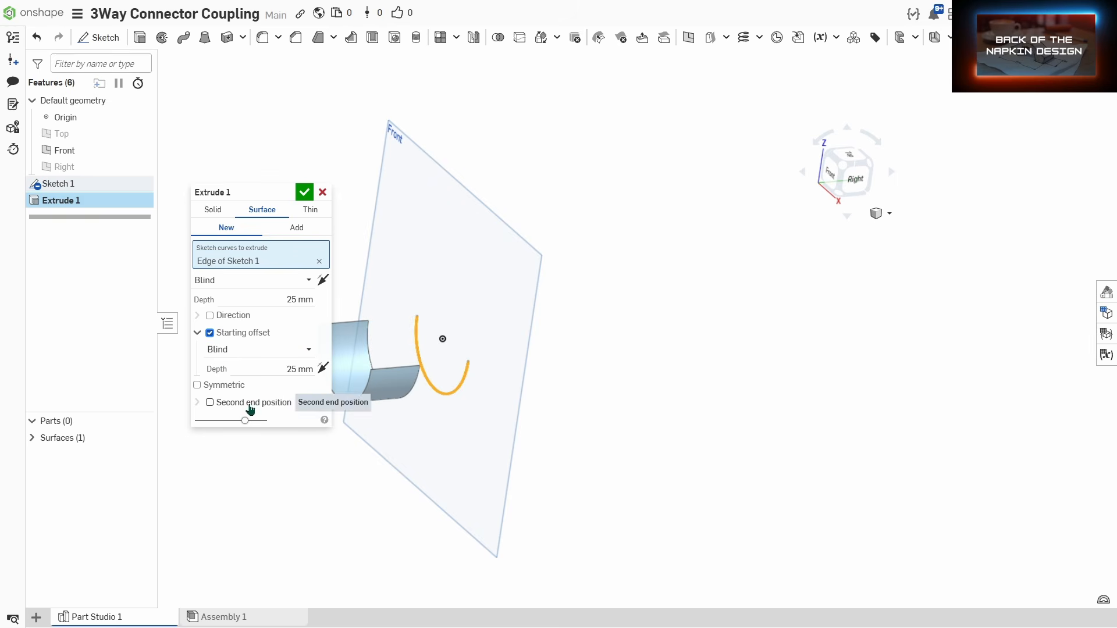
{"action": "left_click", "coordinate": [277, 298]}
{"action": "type", "text": "50"}
{"action": "key", "text": "Return"}
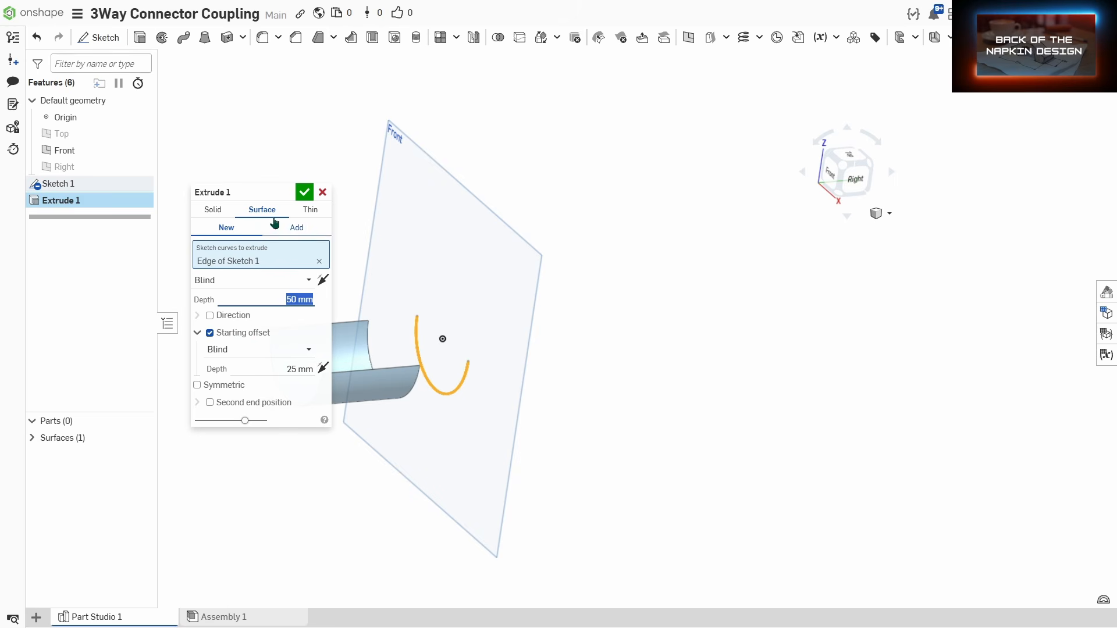
{"action": "left_click", "coordinate": [303, 193]}
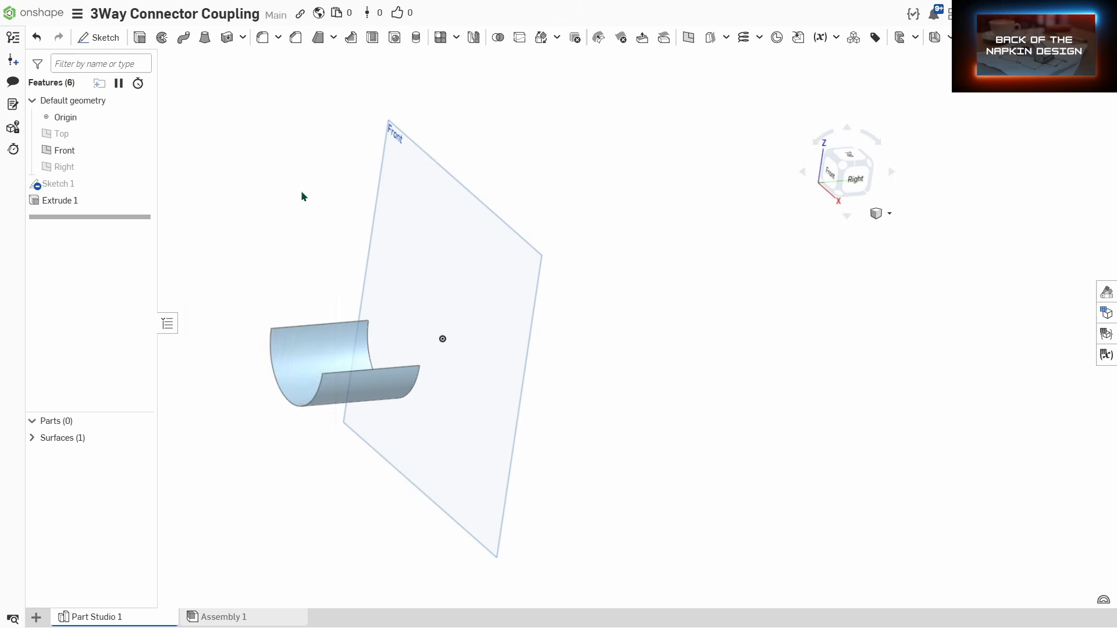
Step: Show the Right plane alongside the Front plane
{"action": "right_click_drag", "start_coordinate": [606, 334], "coordinate": [593, 329]}
{"action": "right_click_drag", "start_coordinate": [331, 373], "coordinate": [434, 415]}
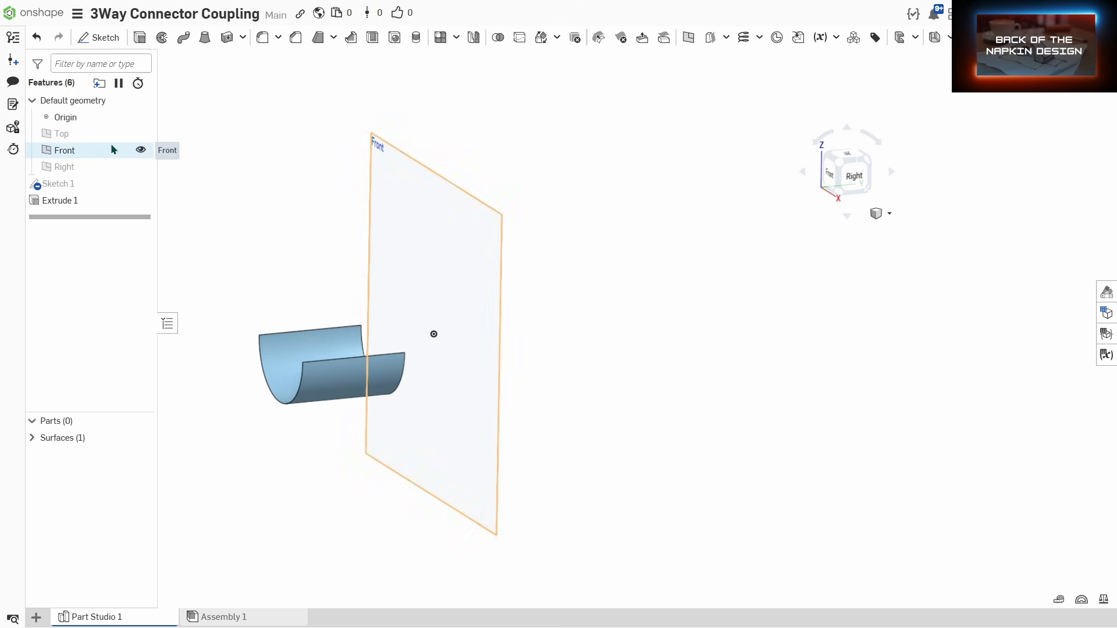
{"action": "left_click", "coordinate": [140, 167]}
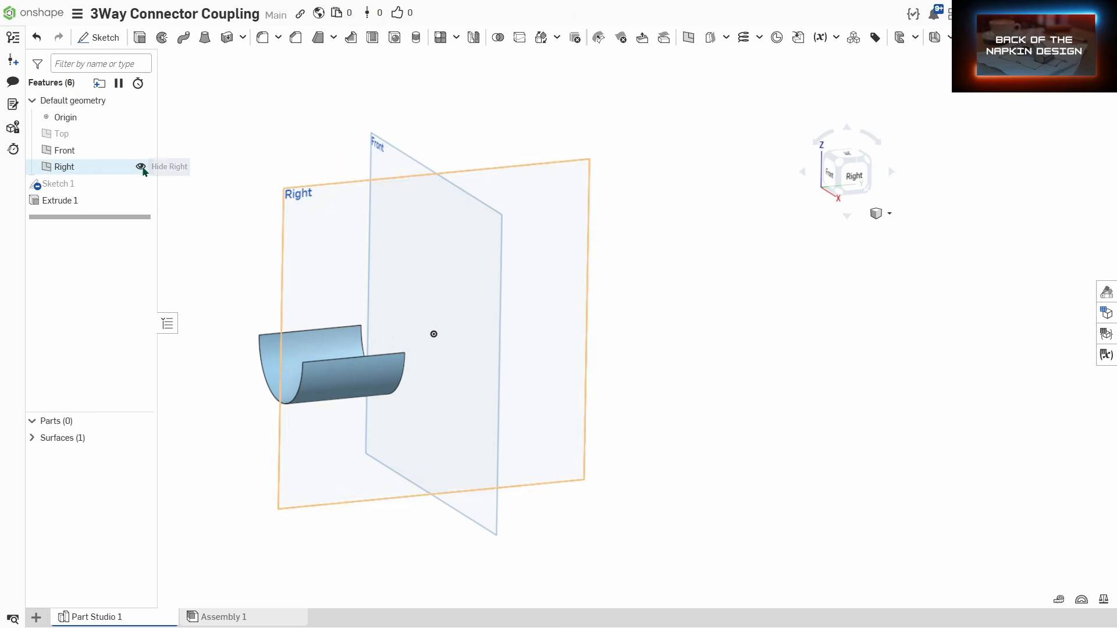
{"action": "right_click_drag", "start_coordinate": [213, 320], "coordinate": [281, 294]}
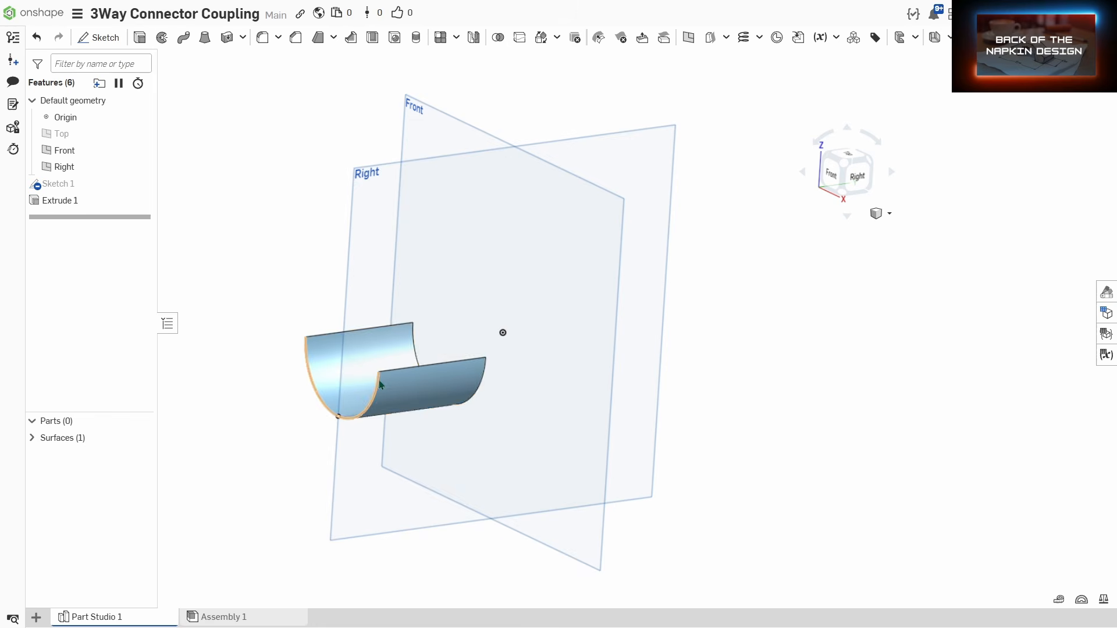
Step: Split the half-cylinder surface with the Right plane, keeping the tool and both sides, and expand the list of surfaces
{"action": "left_click", "coordinate": [520, 39]}
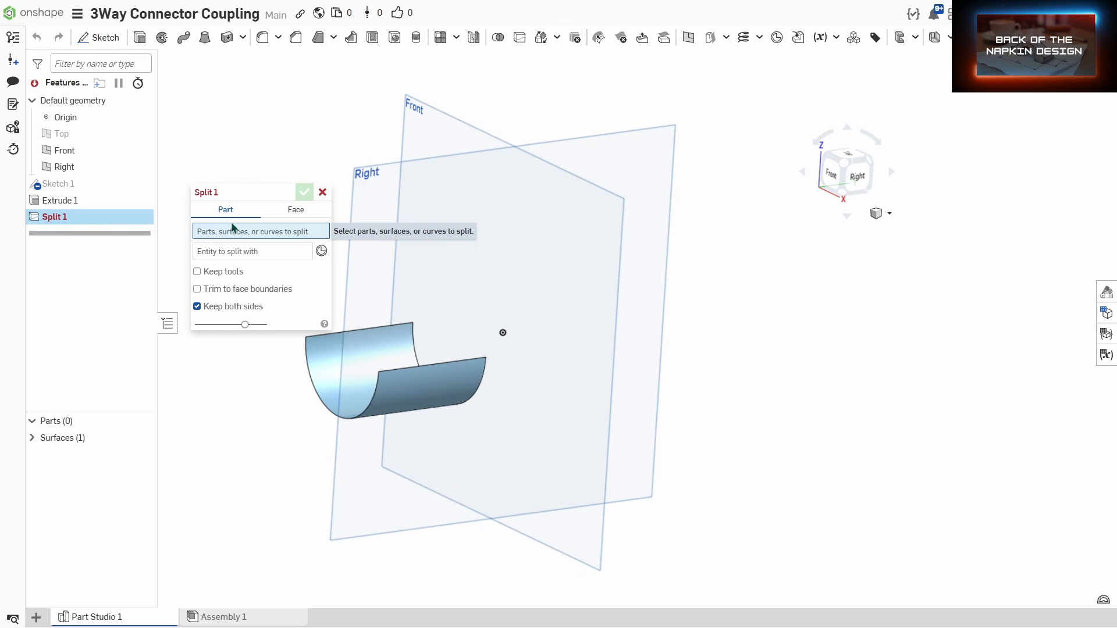
{"action": "left_click", "coordinate": [323, 367]}
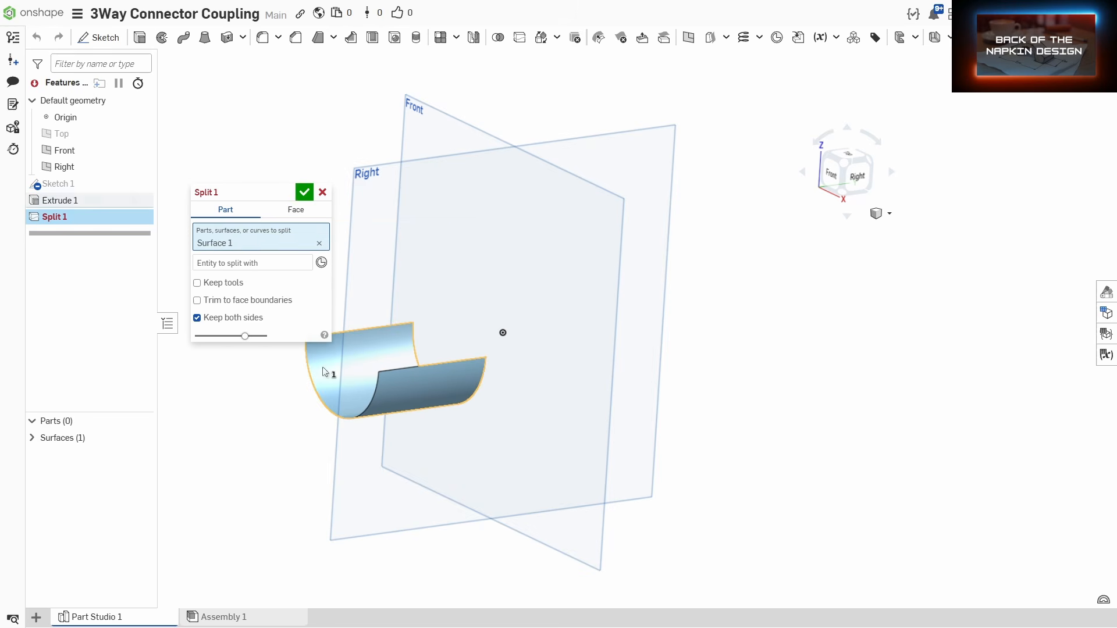
{"action": "left_click", "coordinate": [250, 263]}
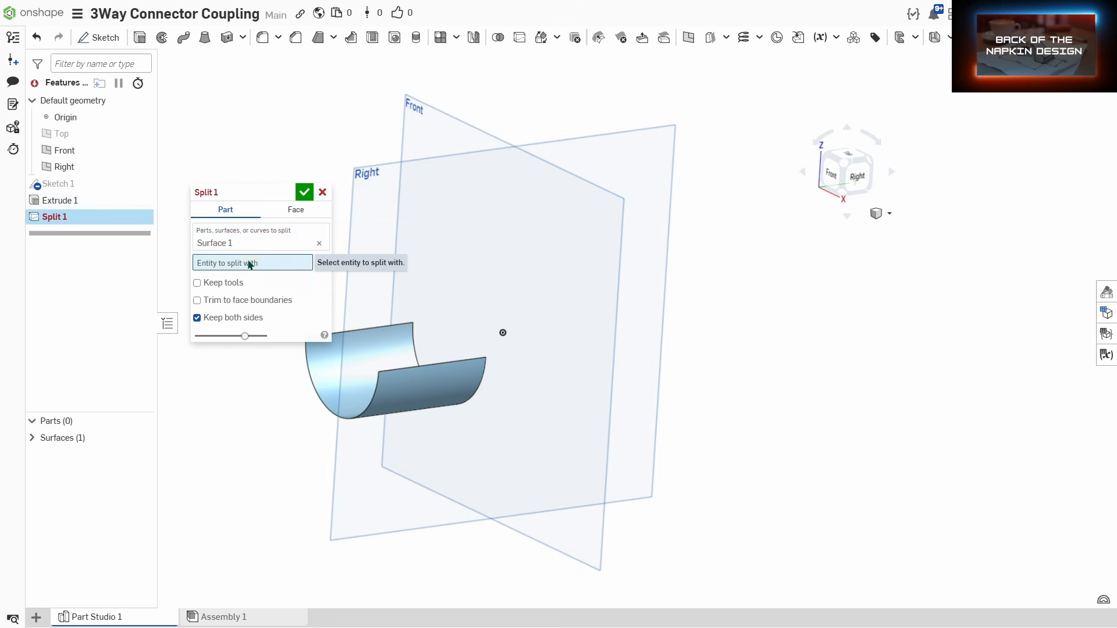
{"action": "left_click", "coordinate": [357, 191]}
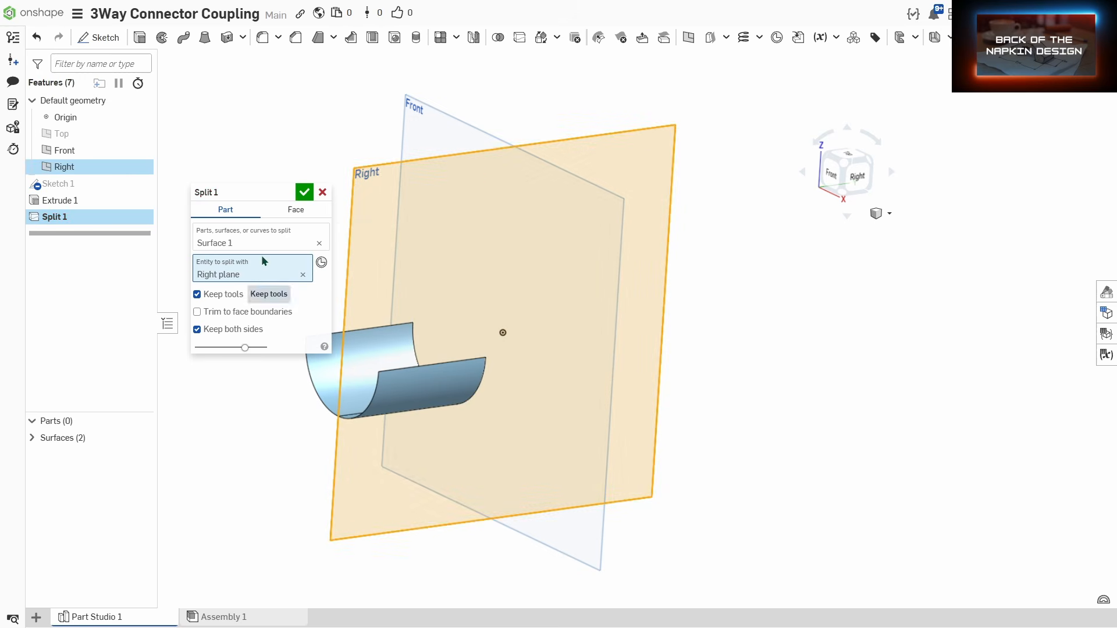
{"action": "left_click", "coordinate": [303, 192]}
{"action": "right_click_drag", "start_coordinate": [289, 324], "coordinate": [374, 372]}
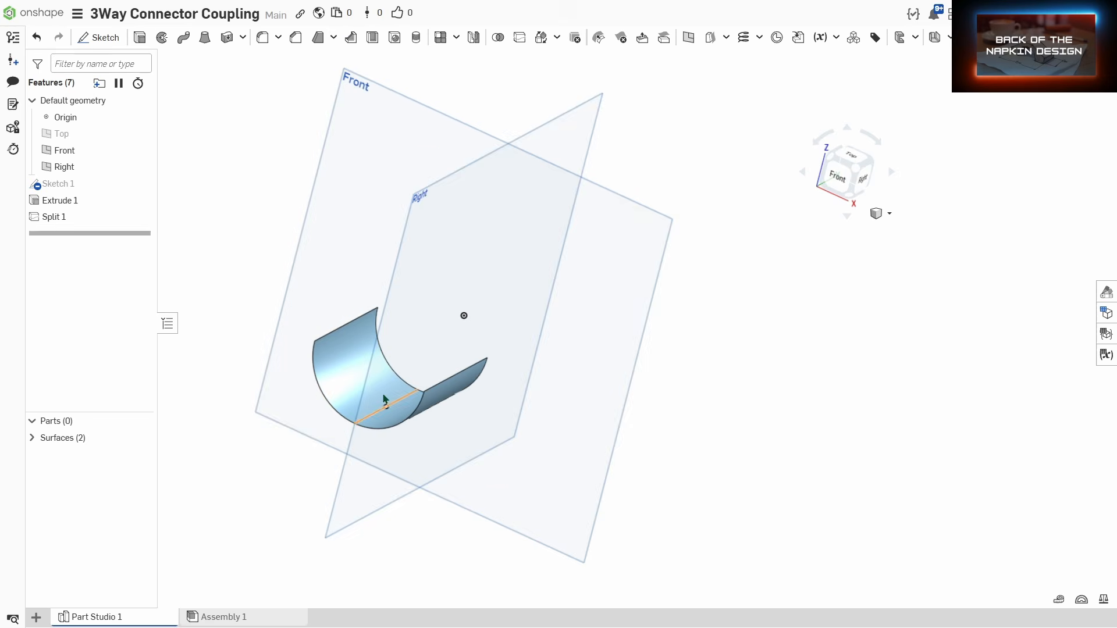
{"action": "left_click", "coordinate": [32, 441]}
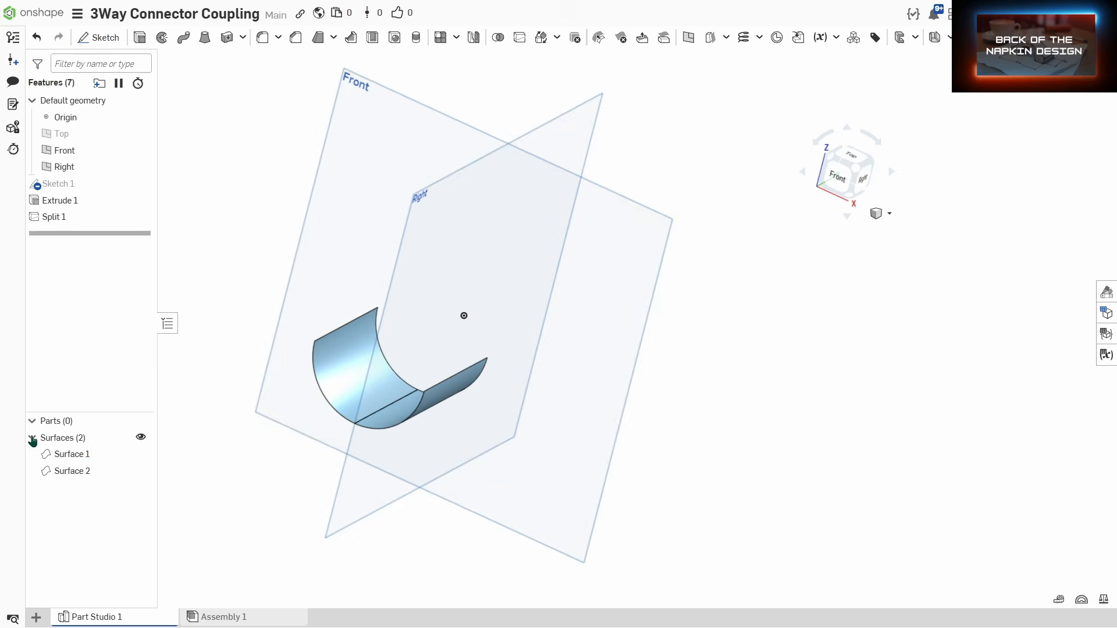
Step: Set up a Rotate transform of Surface 1 and Surface 2 about the vertical axis at the origin
{"action": "right_click_drag", "start_coordinate": [192, 454], "coordinate": [491, 452]}
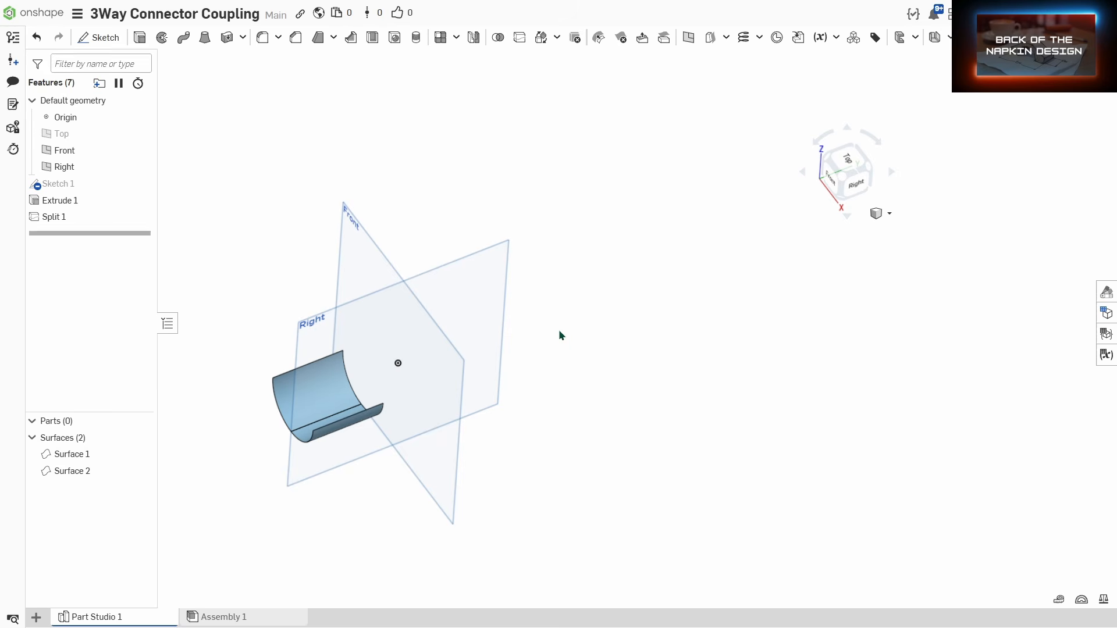
{"action": "middle_click_drag", "start_coordinate": [560, 335], "coordinate": [604, 291]}
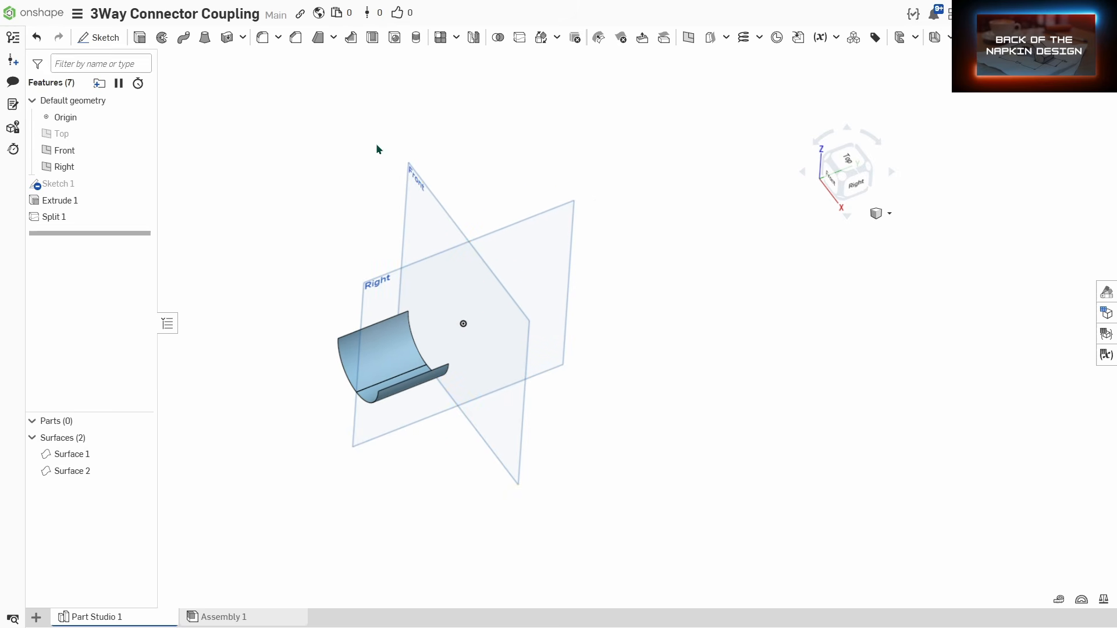
{"action": "left_click", "coordinate": [540, 39]}
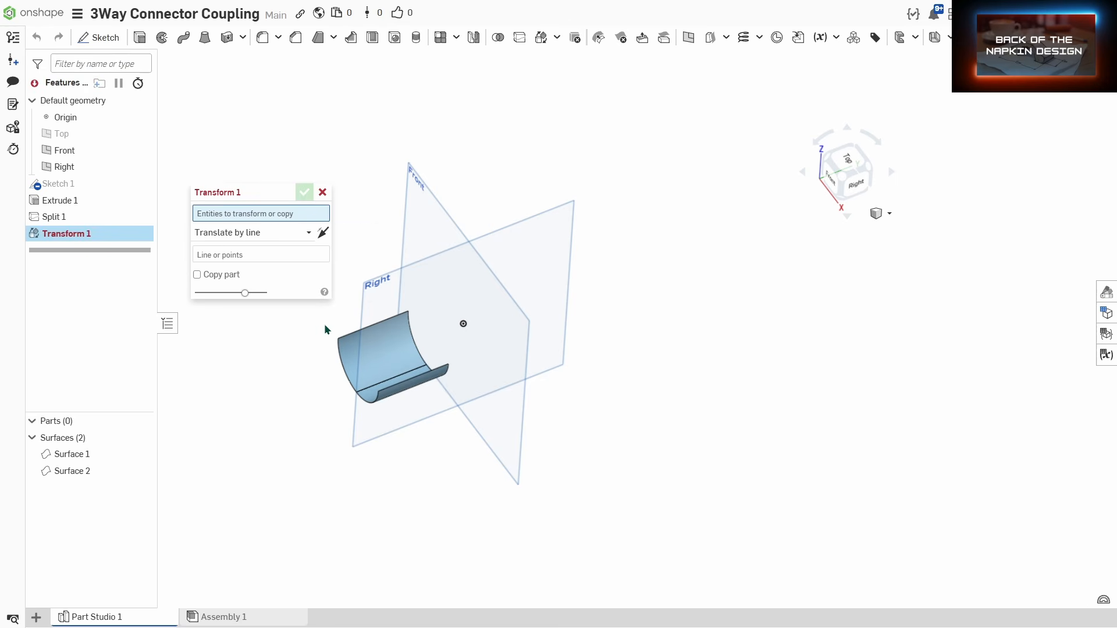
{"action": "left_click", "coordinate": [395, 397]}
{"action": "left_click", "coordinate": [389, 390]}
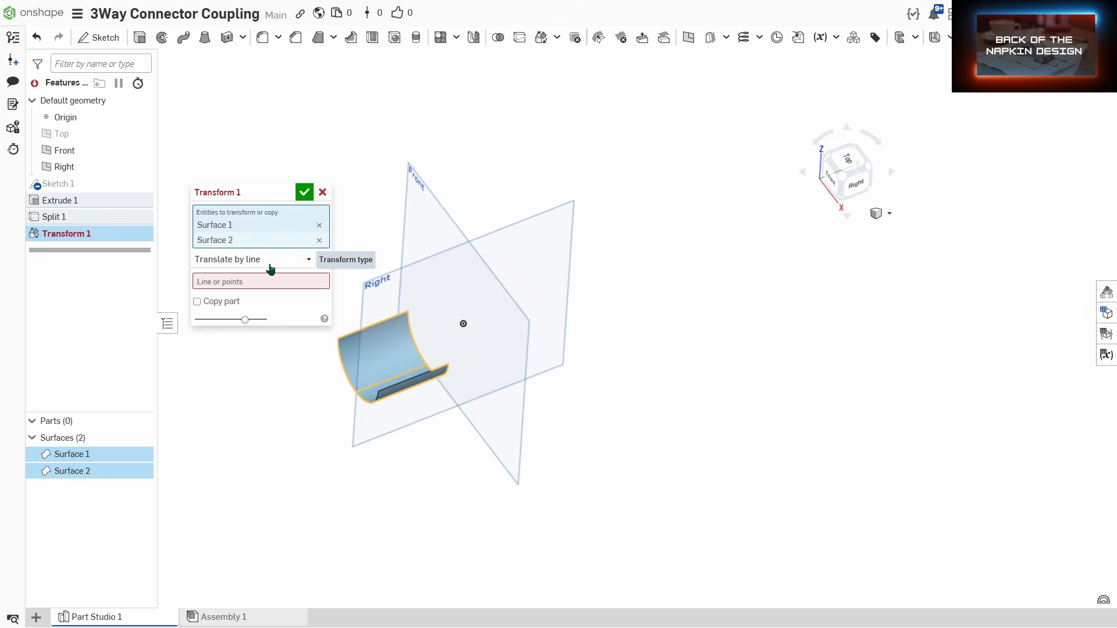
{"action": "left_click", "coordinate": [241, 259]}
{"action": "left_click", "coordinate": [222, 347]}
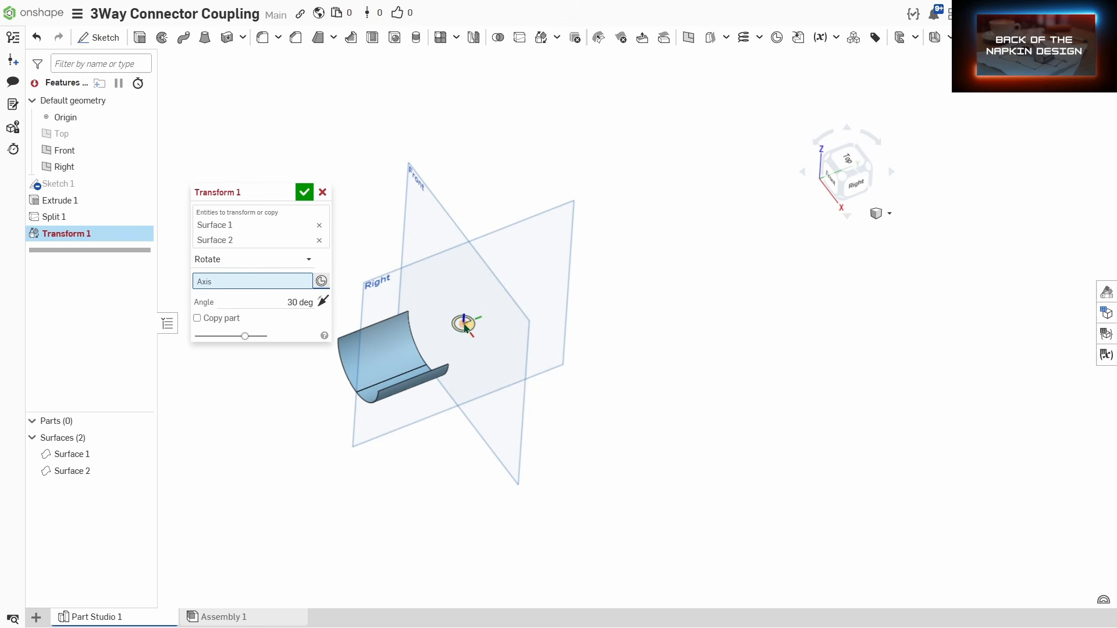
{"action": "scroll", "coordinate": [464, 323], "scroll_direction": "up", "scroll_amount": 5}
{"action": "right_click_drag", "start_coordinate": [483, 355], "coordinate": [470, 332]}
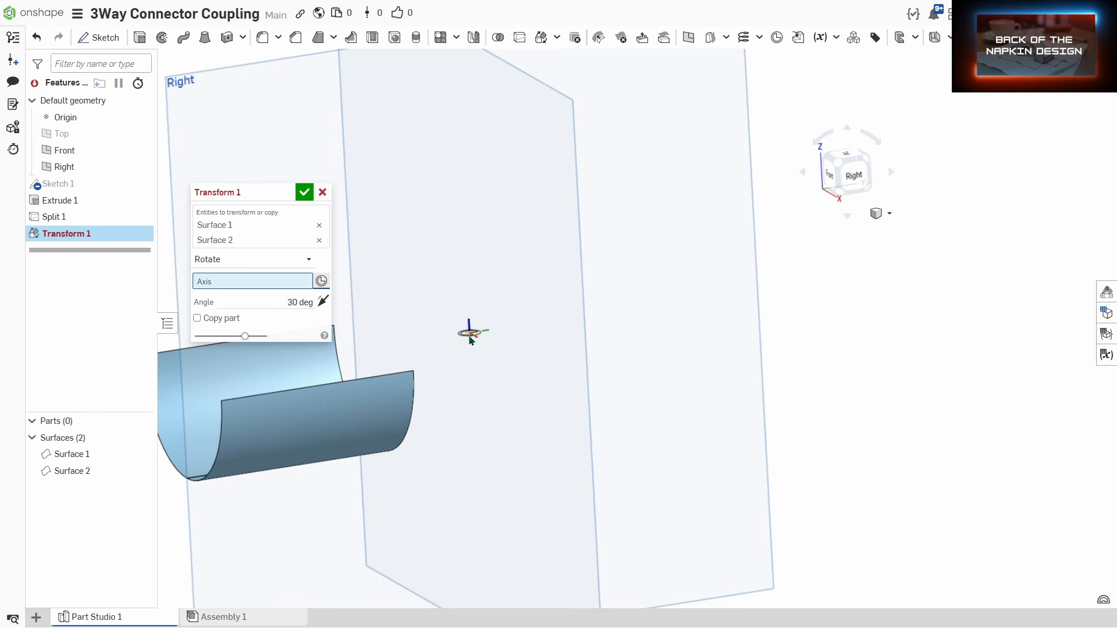
{"action": "mouse_move", "coordinate": [485, 330]}
{"action": "right_mouse_down"}
{"action": "mouse_move", "coordinate": [487, 348]}
{"action": "mouse_move", "coordinate": [472, 322]}
{"action": "right_mouse_up"}
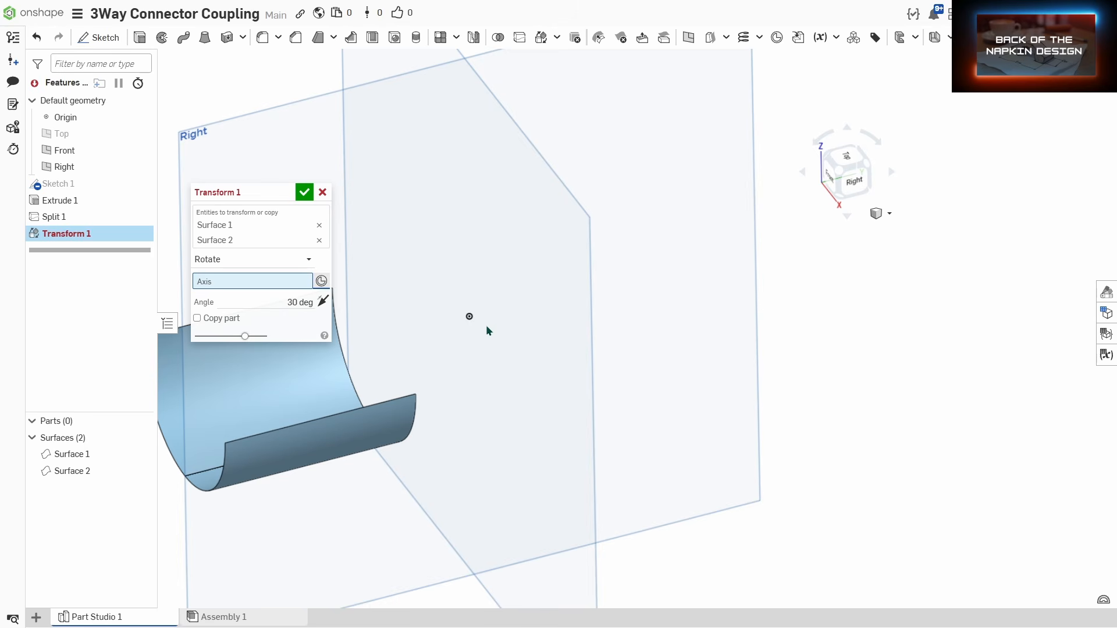
{"action": "left_click", "coordinate": [470, 317]}
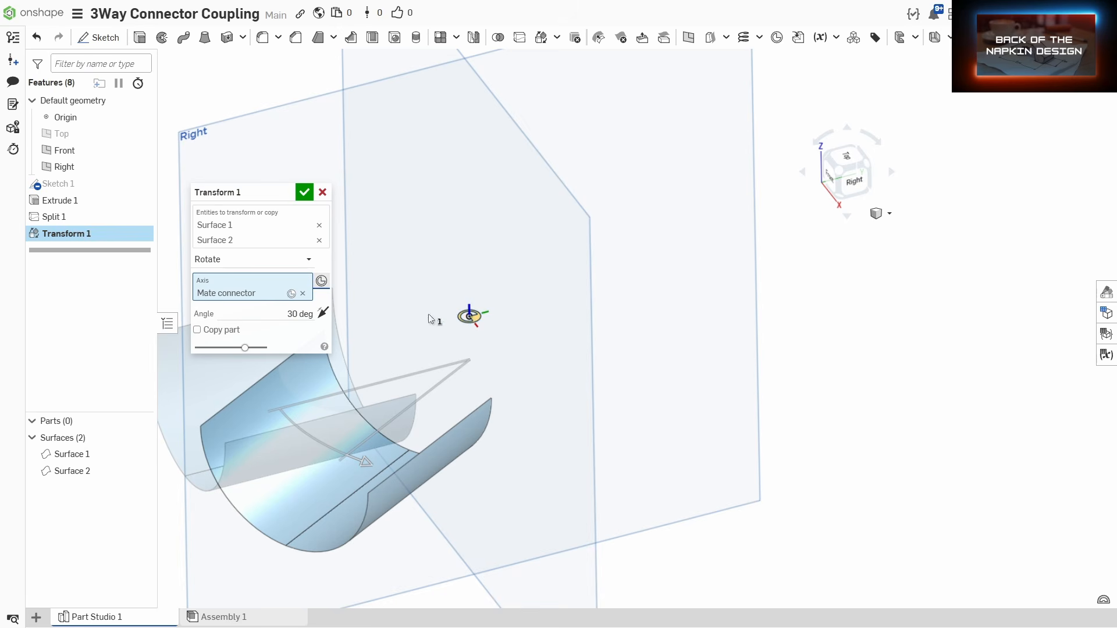
Step: Set the rotation angle to 90 degrees, copy the surfaces instead of moving them, and accept the transform
{"action": "left_click", "coordinate": [274, 314]}
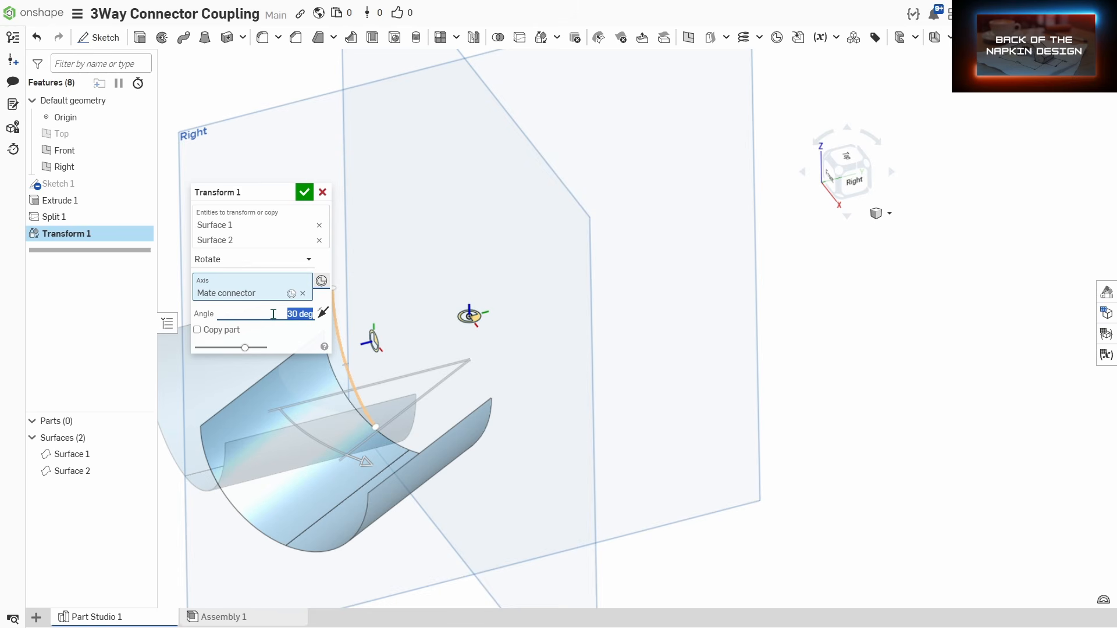
{"action": "type", "text": "90"}
{"action": "key", "text": "Return"}
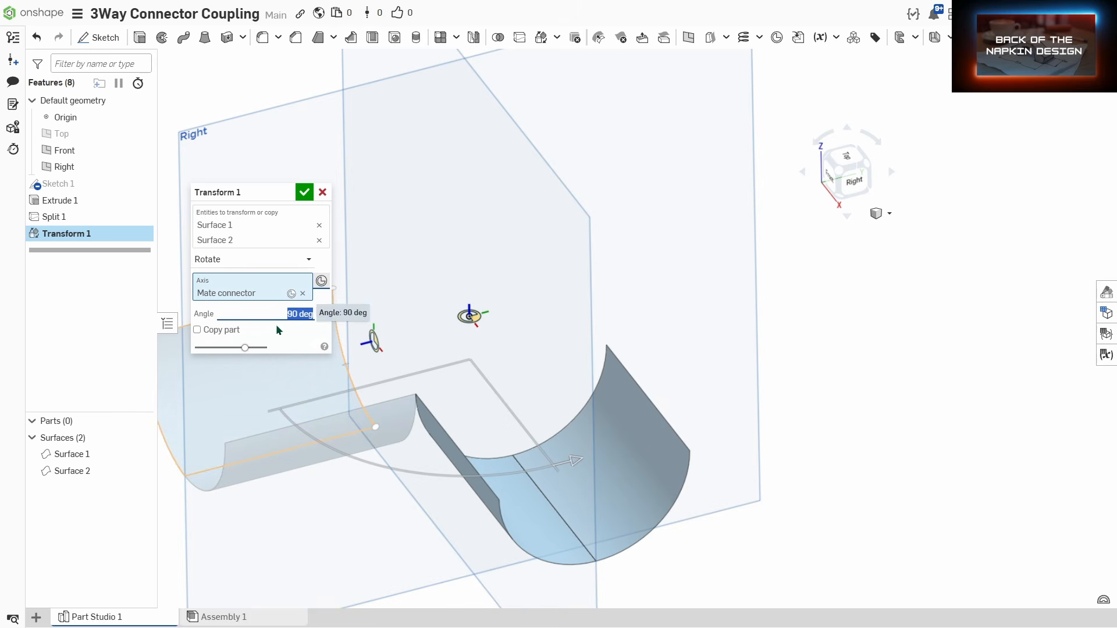
{"action": "left_click", "coordinate": [197, 331]}
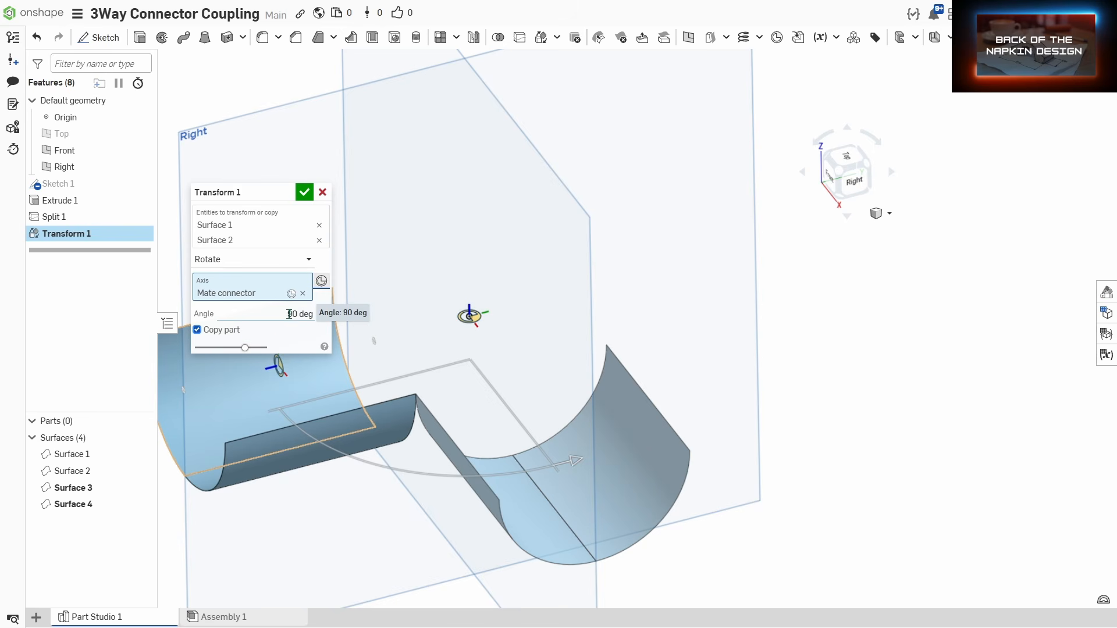
{"action": "scroll", "coordinate": [431, 402], "scroll_direction": "down", "scroll_amount": 3}
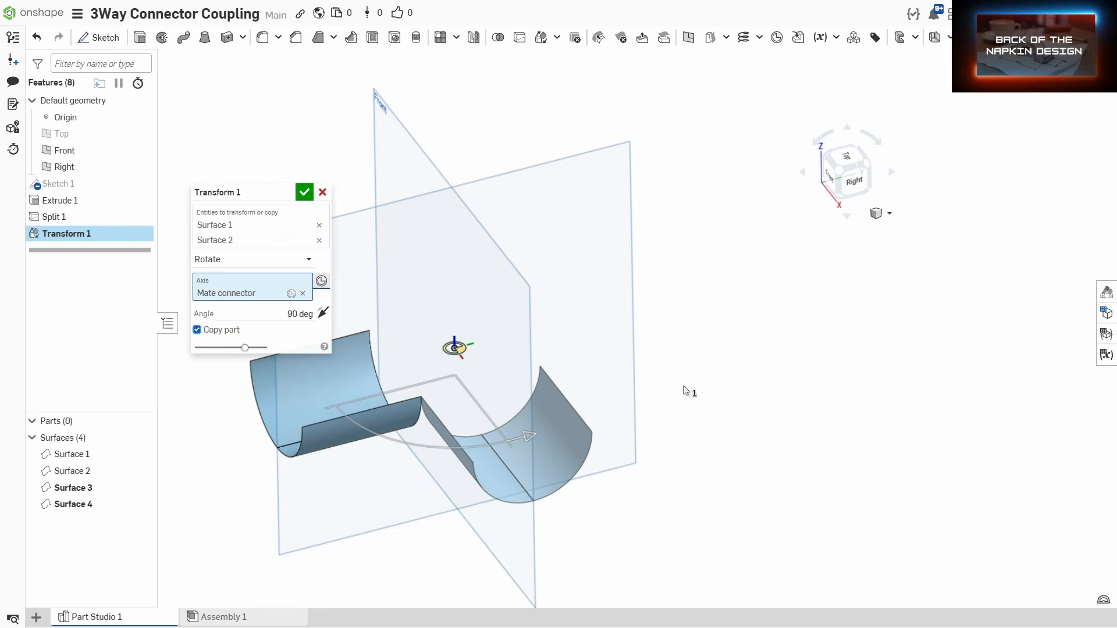
{"action": "left_click", "coordinate": [305, 194]}
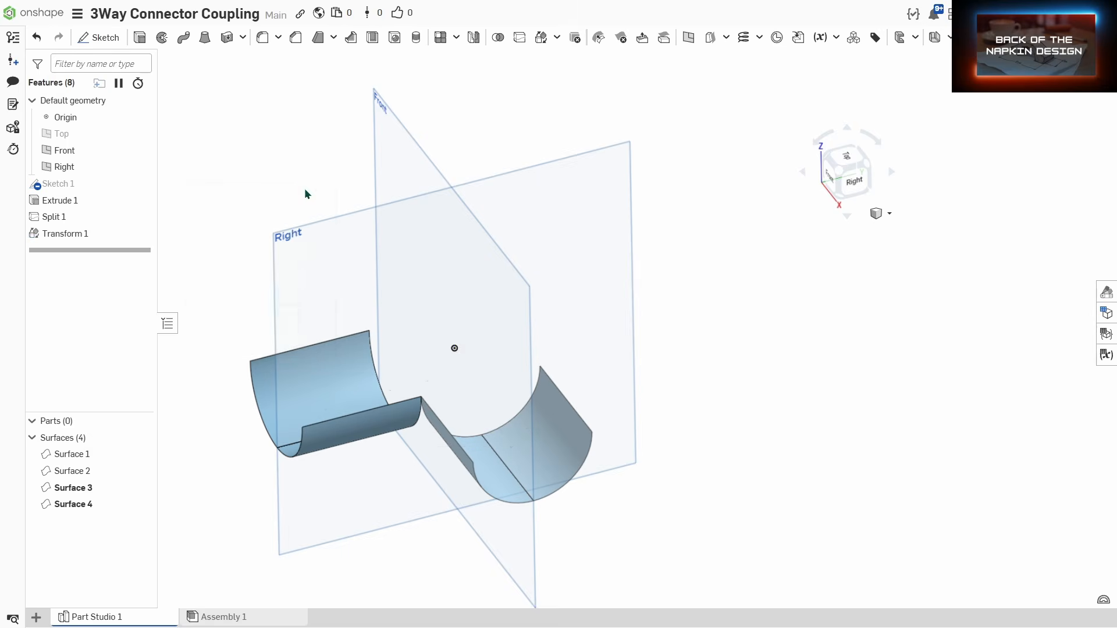
Step: Set up a Rotate transform of all four surfaces about the vertical axis at the origin
{"action": "right_click_drag", "start_coordinate": [304, 192], "coordinate": [592, 141]}
{"action": "left_click", "coordinate": [538, 41]}
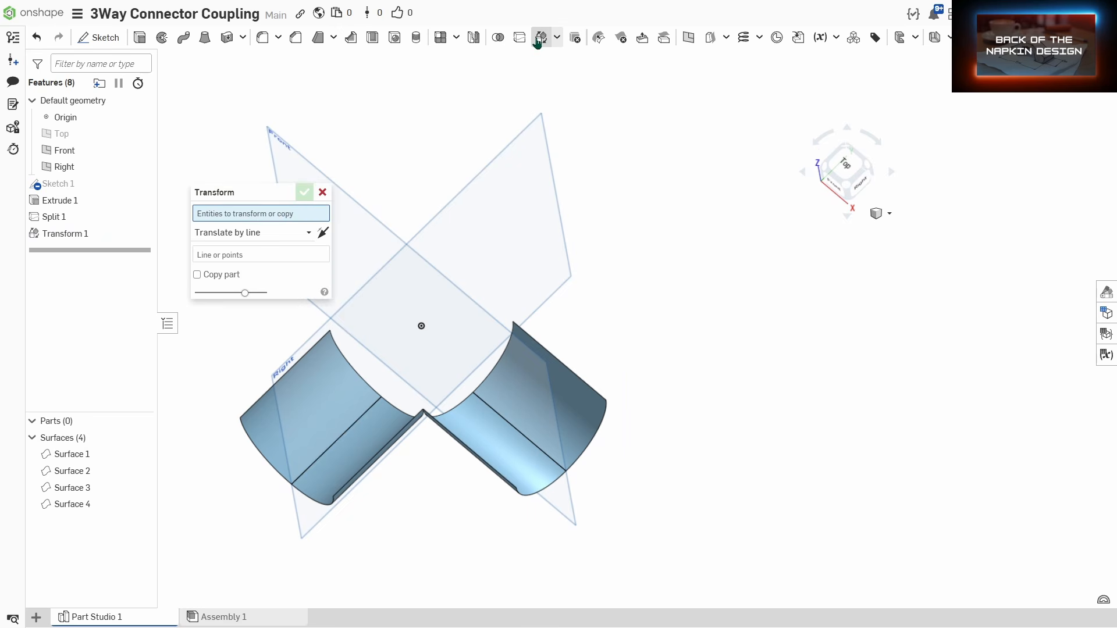
{"action": "left_click", "coordinate": [348, 449]}
{"action": "left_click", "coordinate": [508, 434]}
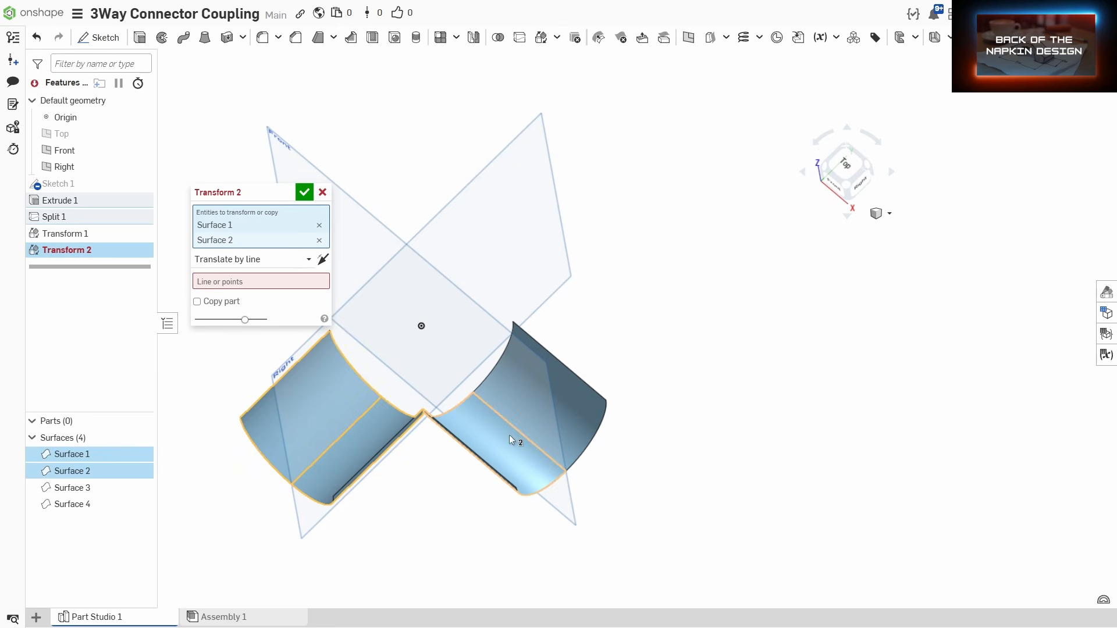
{"action": "left_click", "coordinate": [537, 407]}
{"action": "left_click", "coordinate": [595, 394]}
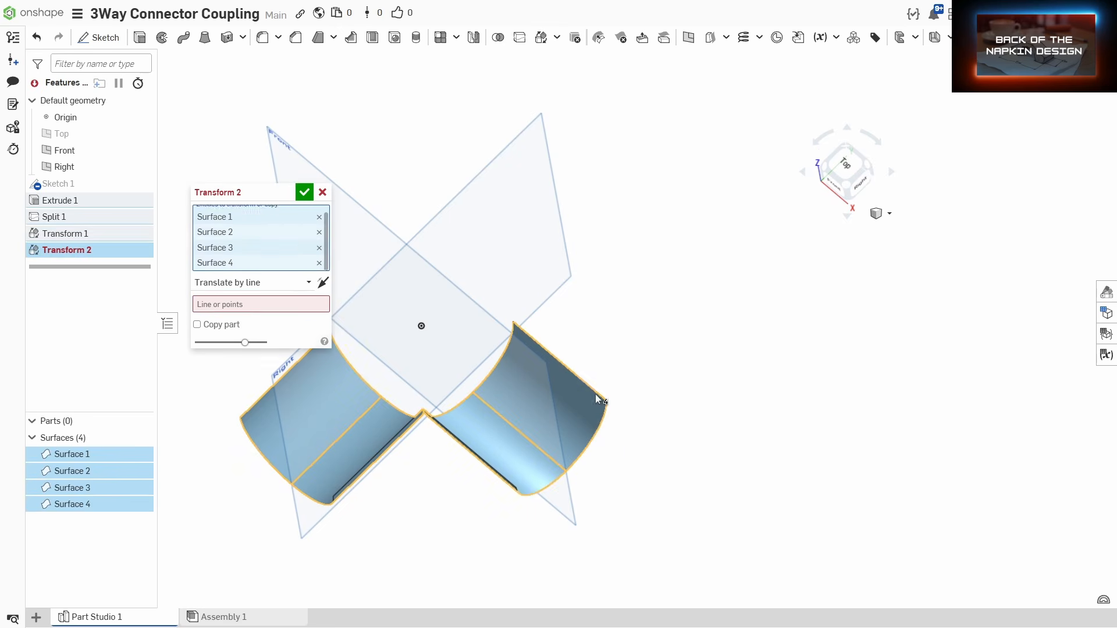
{"action": "left_click", "coordinate": [258, 291]}
{"action": "left_click", "coordinate": [227, 378]}
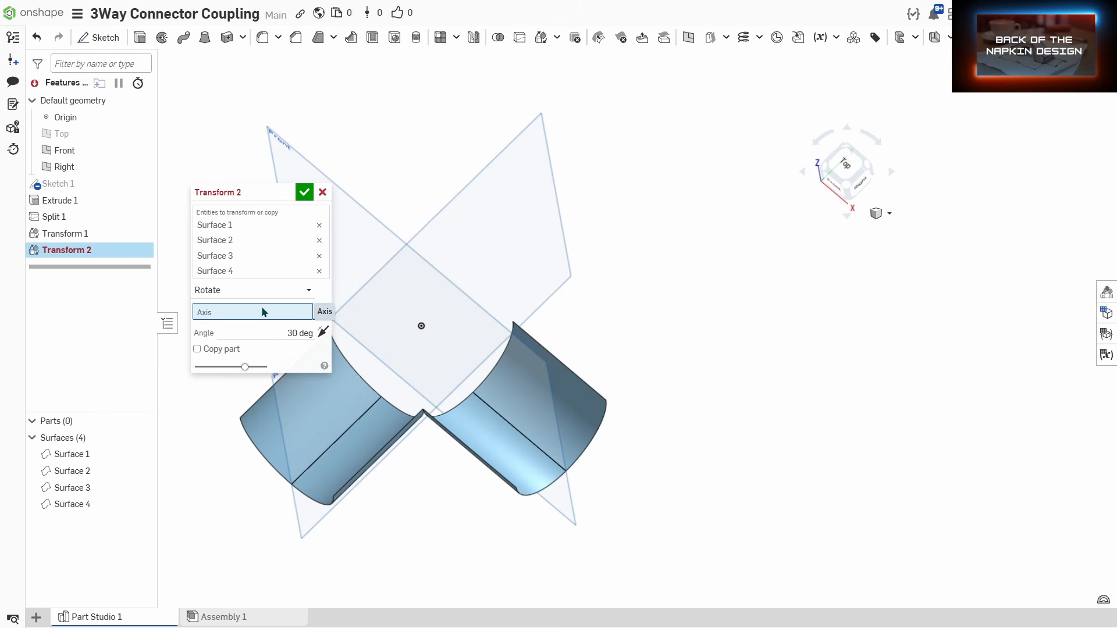
{"action": "left_click", "coordinate": [422, 335]}
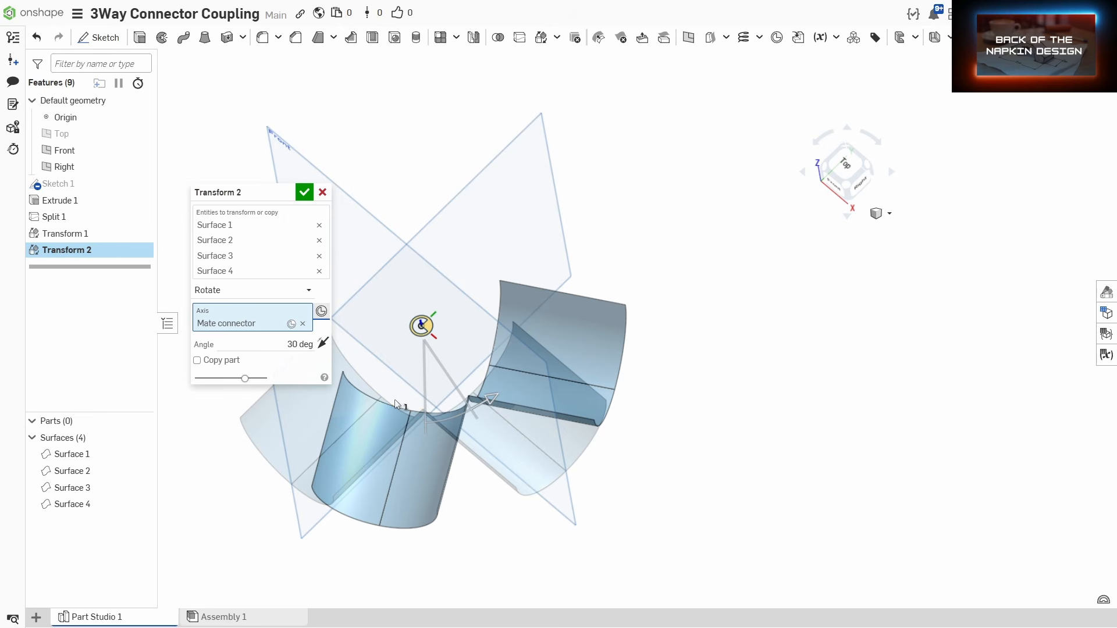
Step: Make the transform copy the surfaces and set its rotation angle to 90 degrees
{"action": "left_click", "coordinate": [197, 361]}
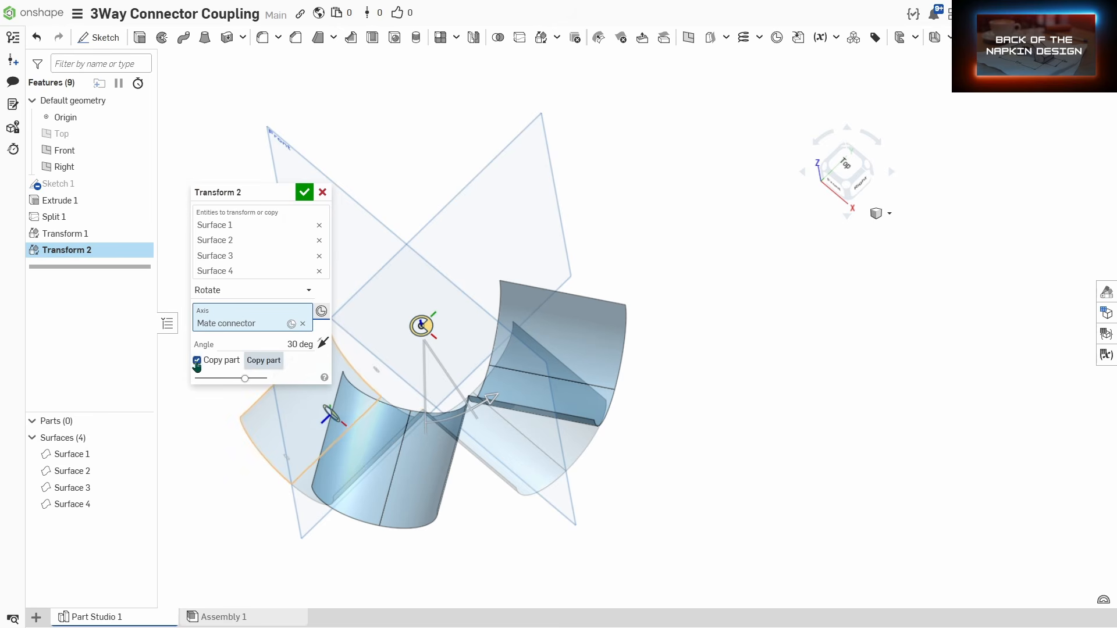
{"action": "left_click", "coordinate": [282, 345]}
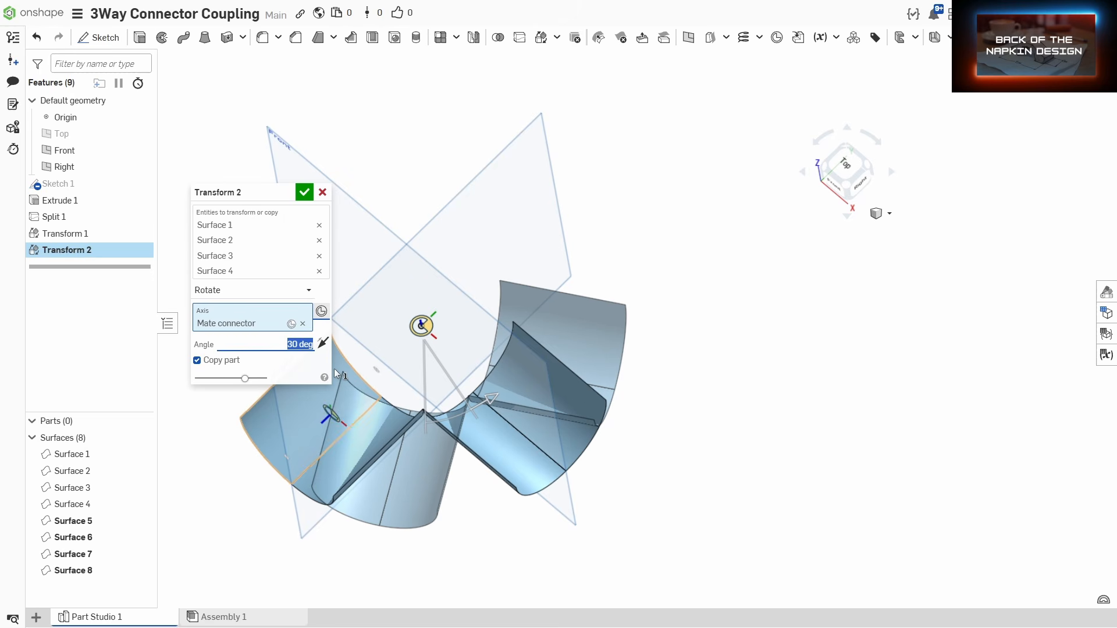
{"action": "type", "text": "90"}
{"action": "key", "text": "Return"}
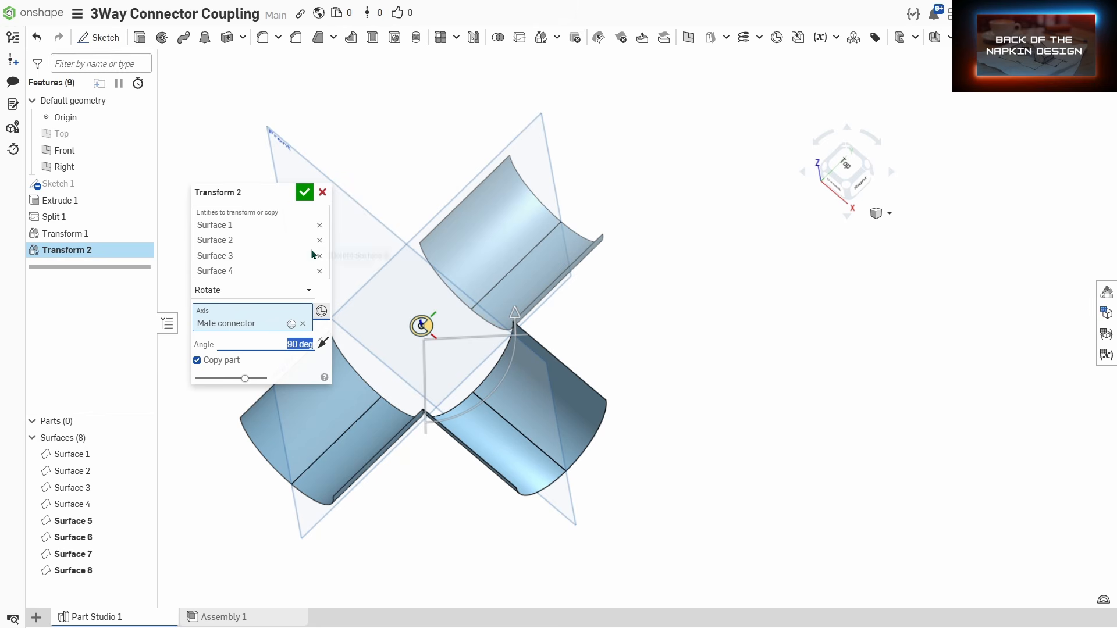
Step: Remove Surface 1 and Surface 2 from the transform, set its angle to 90+45 degrees, and accept it
{"action": "left_click", "coordinate": [319, 226]}
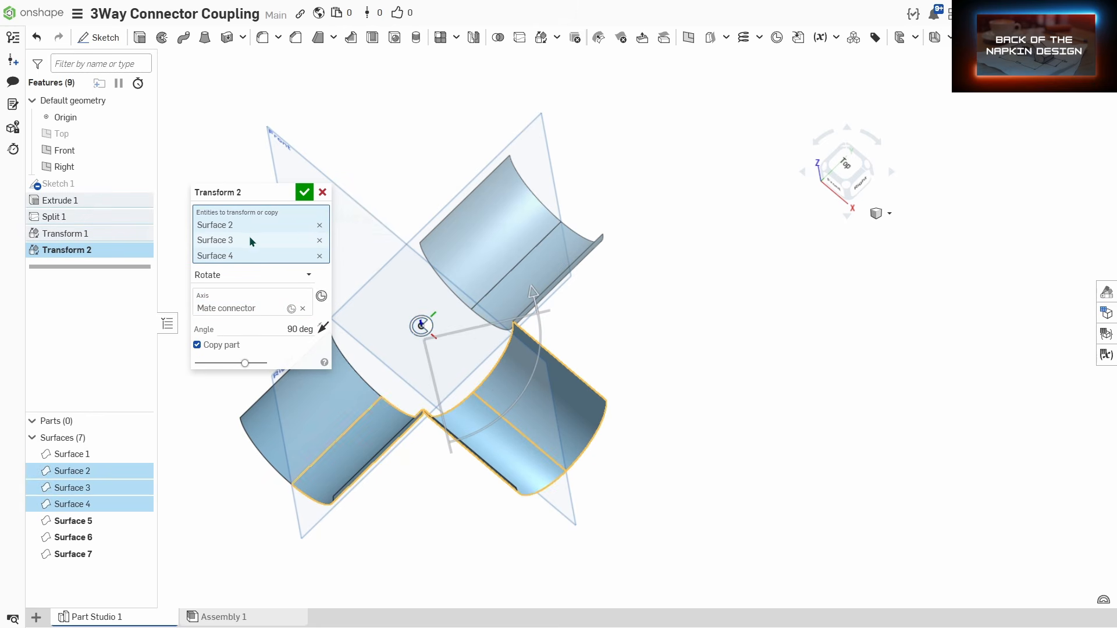
{"action": "left_click", "coordinate": [320, 225]}
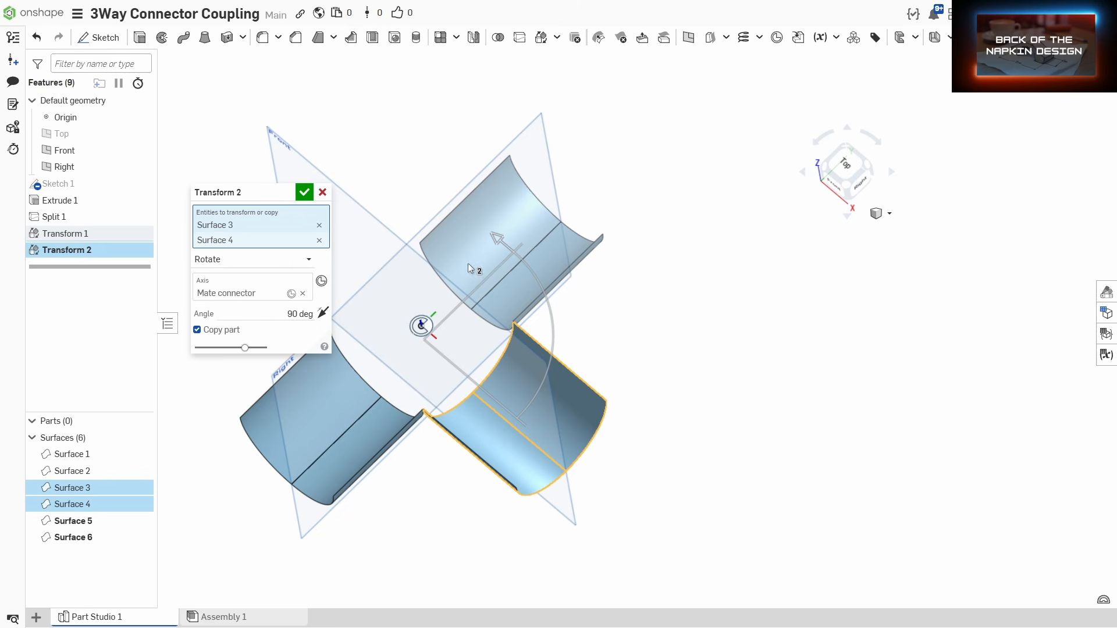
{"action": "left_click", "coordinate": [270, 318]}
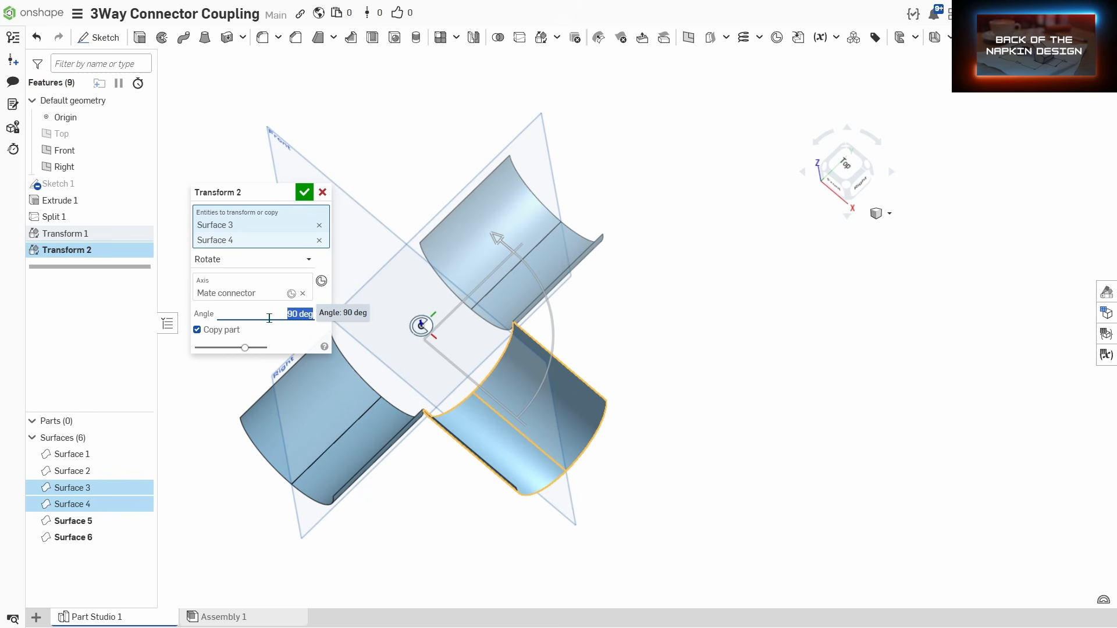
{"action": "type", "text": "90+45"}
{"action": "key", "text": "Return"}
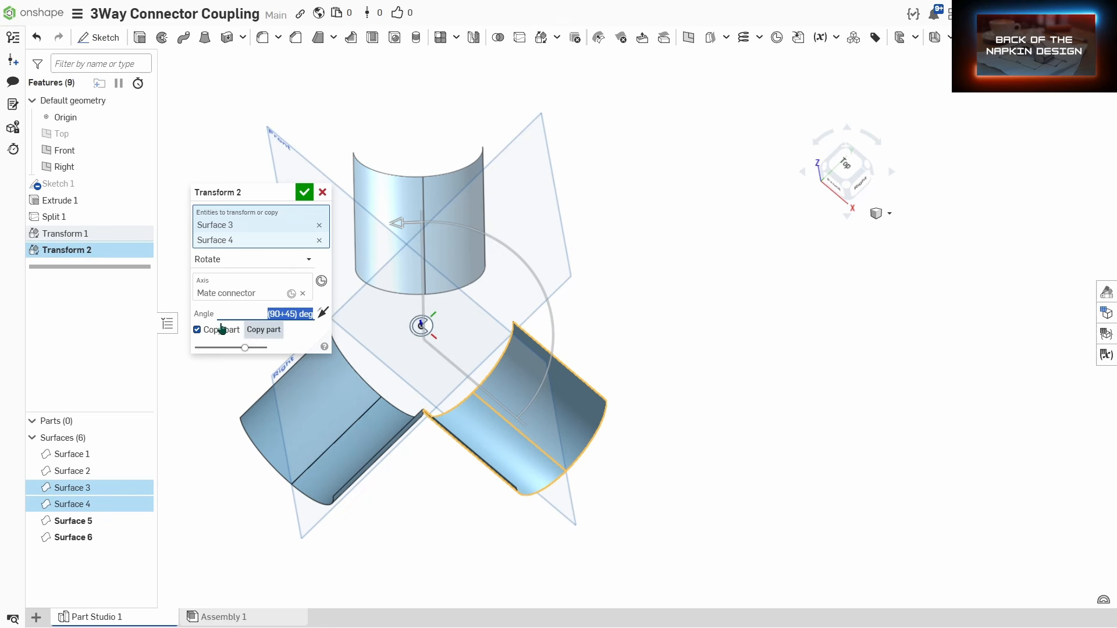
{"action": "left_click", "coordinate": [303, 194]}
Step: Set up a surface loft between the inner arc edge of the original Extrude 1 arm and the facing edge of the Transform 2 arm
{"action": "right_click_drag", "start_coordinate": [281, 369], "coordinate": [317, 369]}
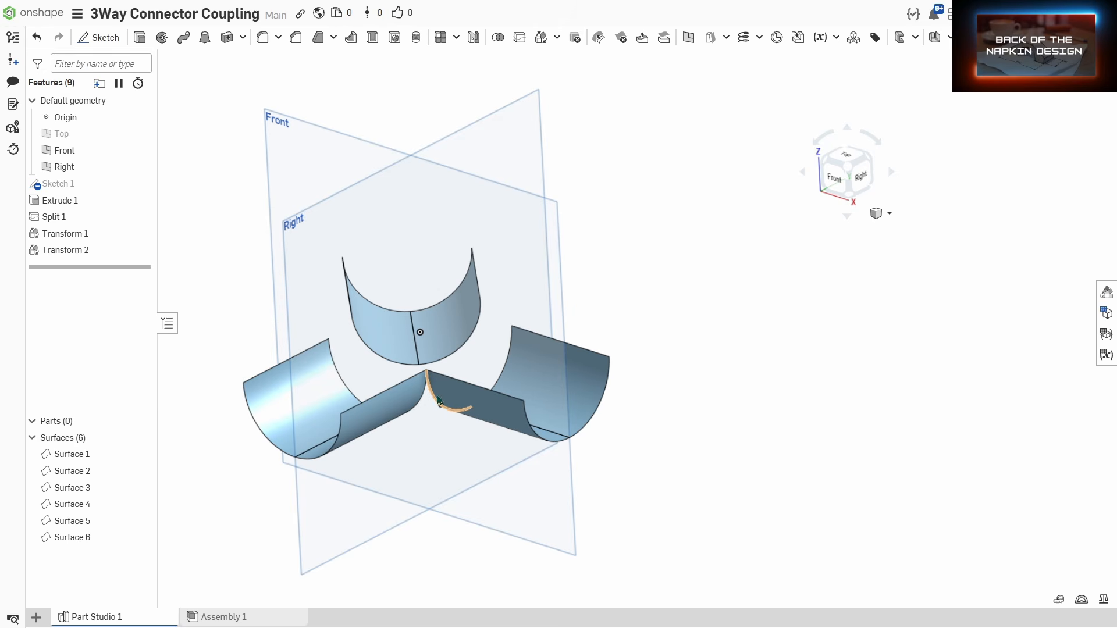
{"action": "right_click_drag", "start_coordinate": [690, 344], "coordinate": [626, 350]}
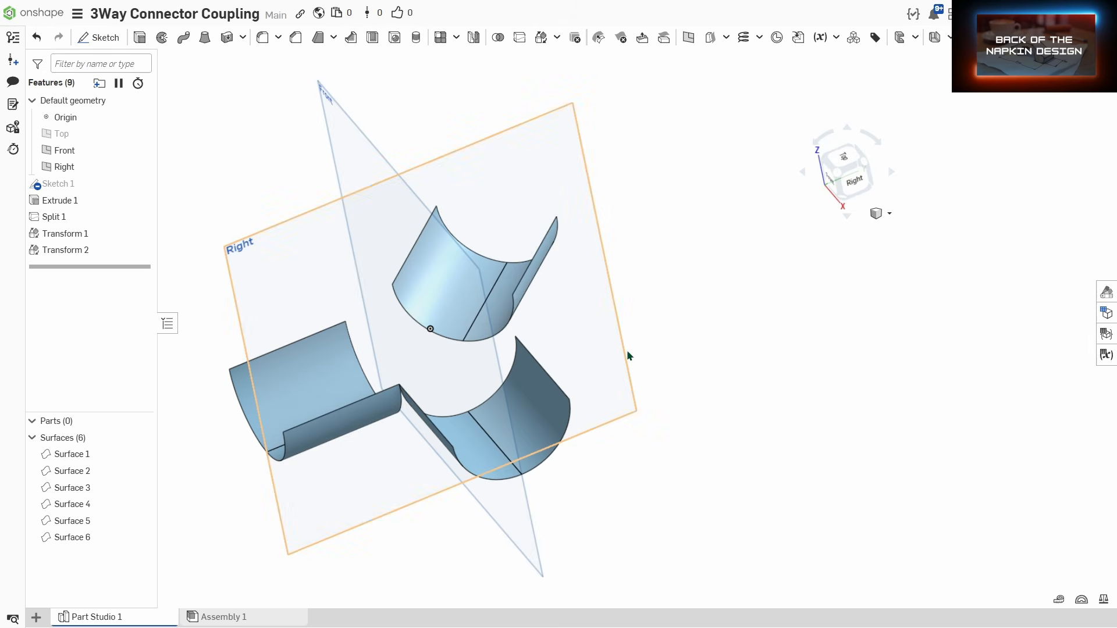
{"action": "left_click", "coordinate": [204, 37]}
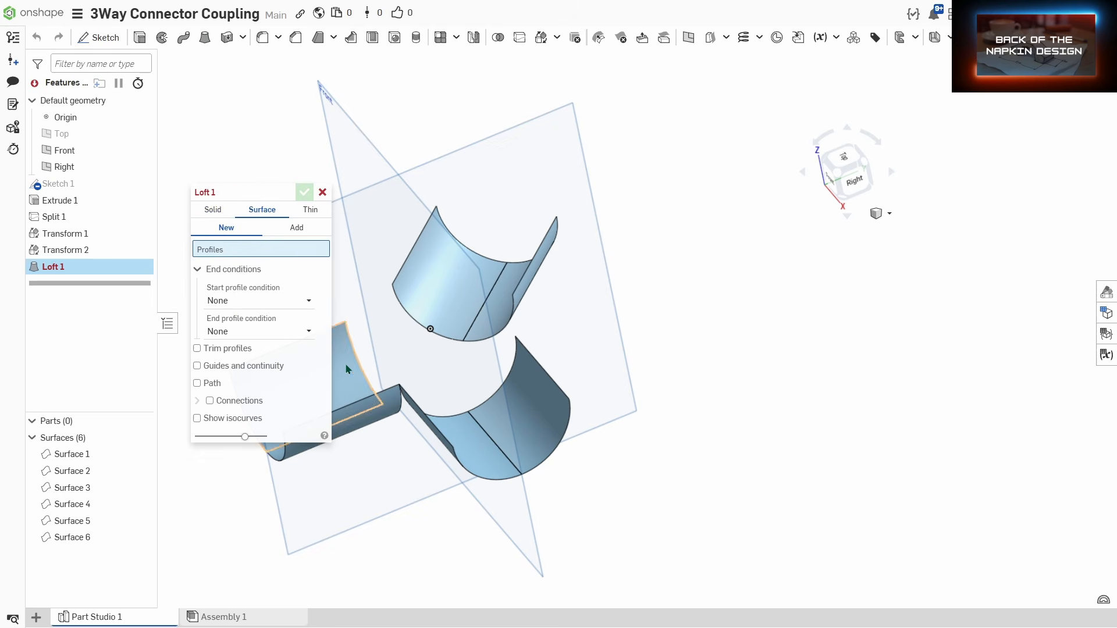
{"action": "right_click_drag", "start_coordinate": [440, 344], "coordinate": [477, 343]}
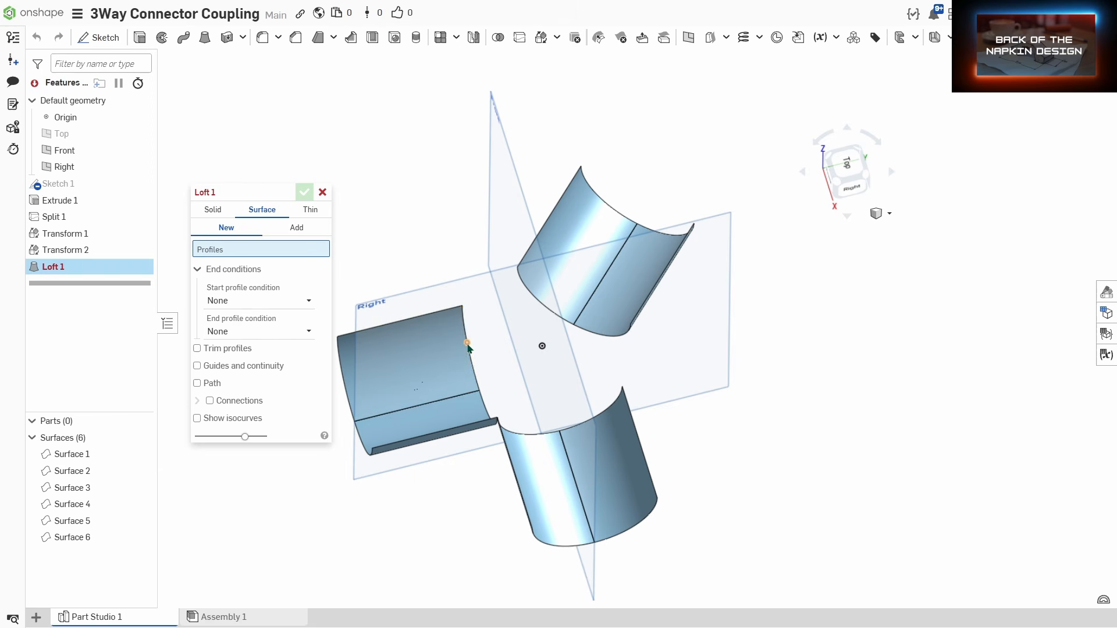
{"action": "left_click", "coordinate": [463, 326]}
{"action": "left_click", "coordinate": [525, 285]}
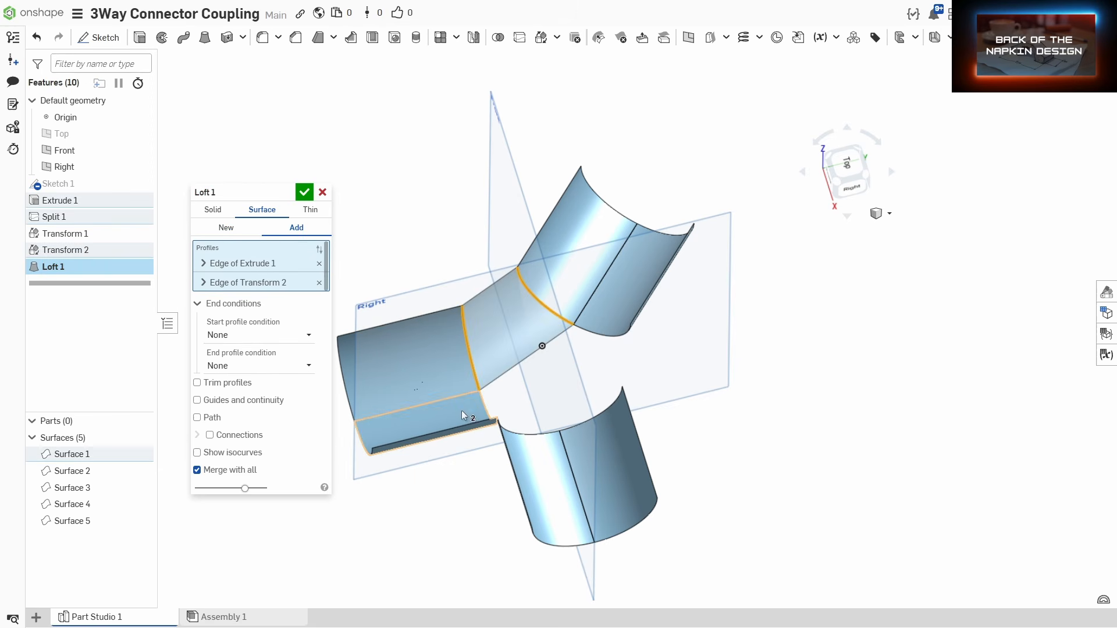
Step: Set both the start and end profile conditions of the loft to Match tangent and accept it
{"action": "mouse_move", "coordinate": [574, 347]}
{"action": "right_mouse_down"}
{"action": "mouse_move", "coordinate": [560, 364]}
{"action": "mouse_move", "coordinate": [602, 362]}
{"action": "mouse_move", "coordinate": [575, 365]}
{"action": "right_mouse_up"}
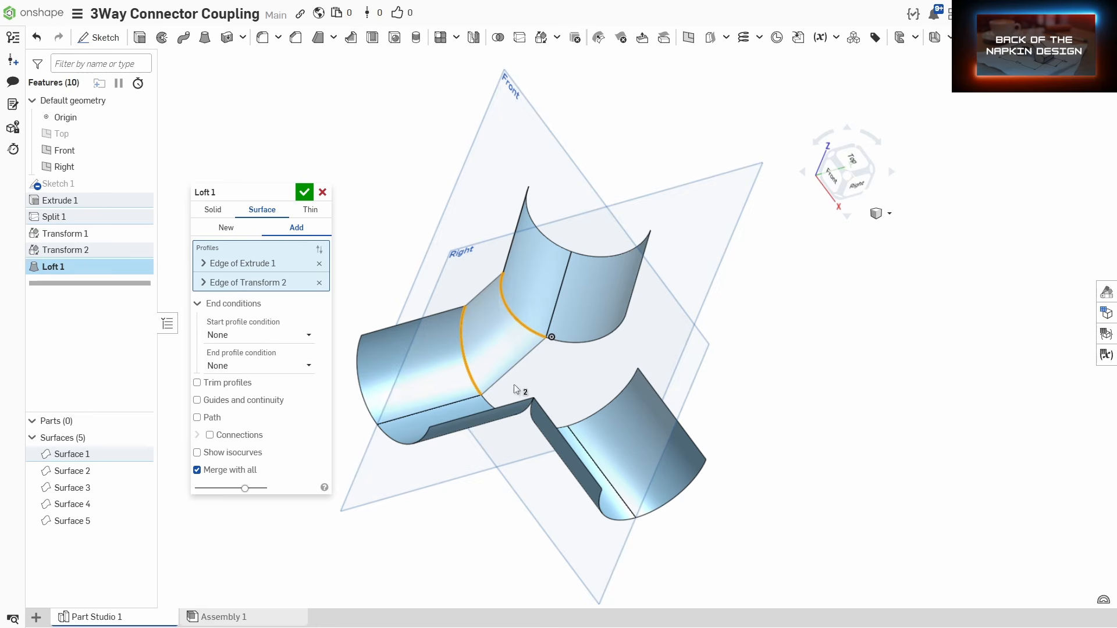
{"action": "right_click_drag", "start_coordinate": [514, 384], "coordinate": [488, 369]}
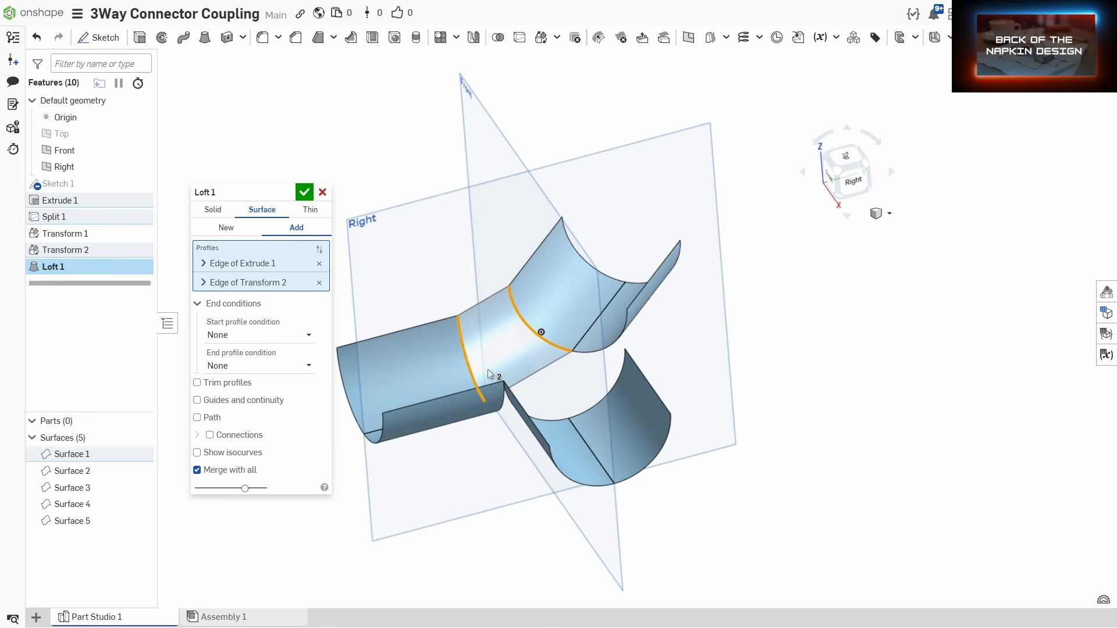
{"action": "left_click", "coordinate": [229, 336]}
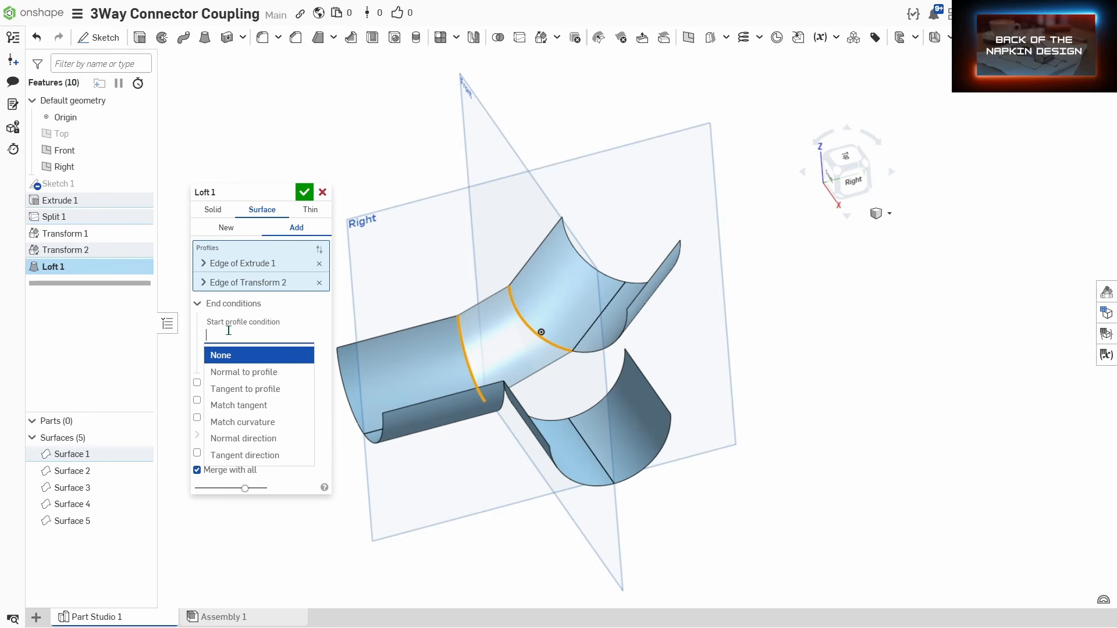
{"action": "left_click", "coordinate": [255, 411]}
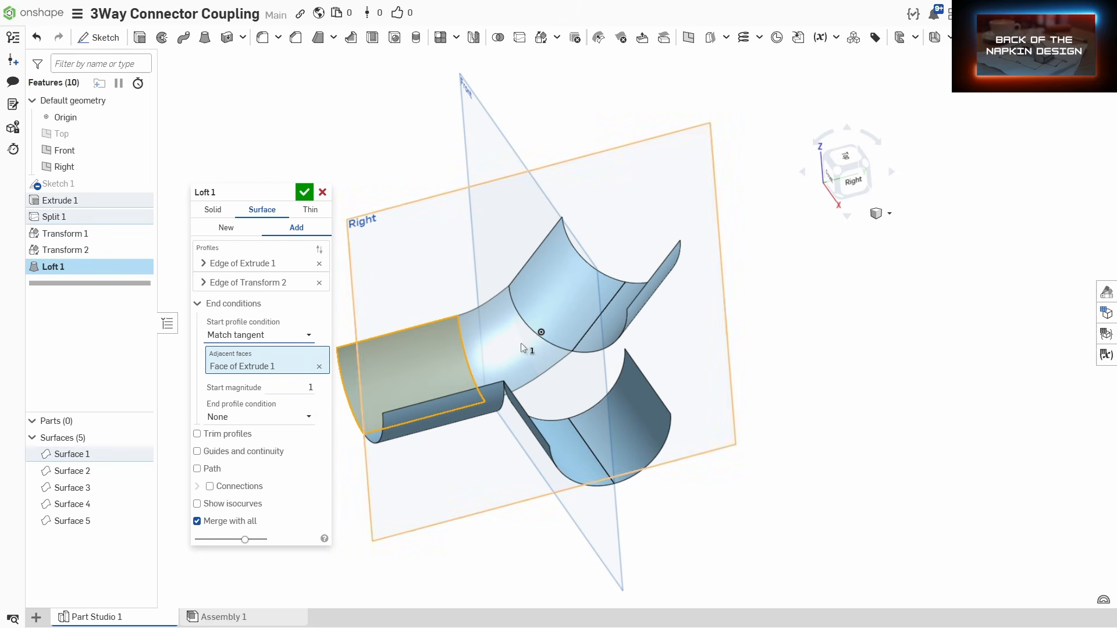
{"action": "left_click", "coordinate": [239, 417]}
{"action": "left_click", "coordinate": [251, 489]}
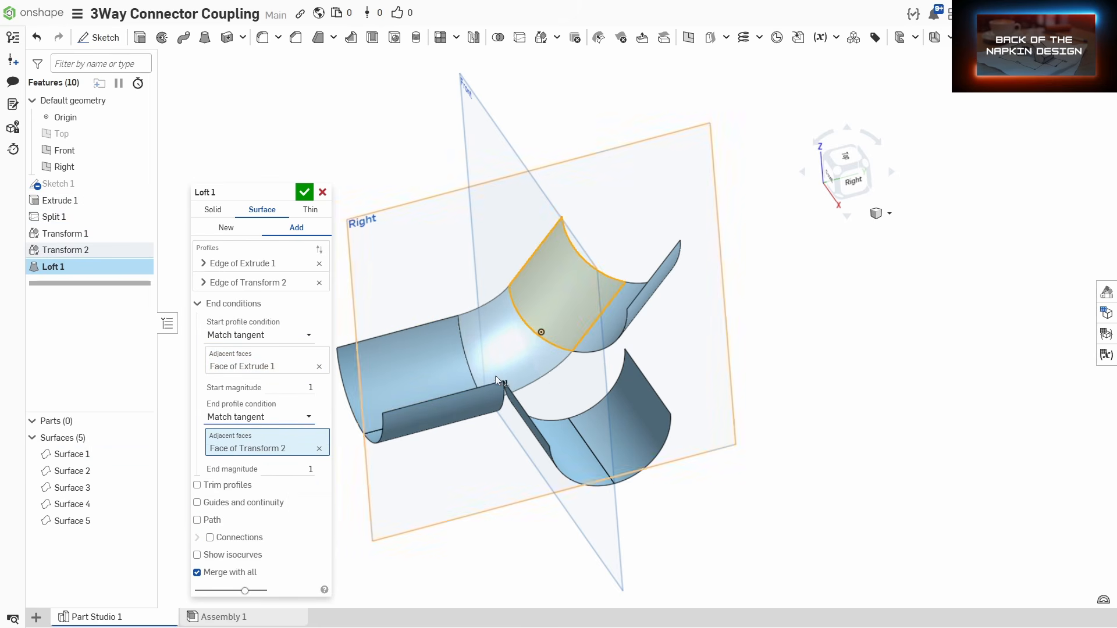
{"action": "right_click_drag", "start_coordinate": [494, 375], "coordinate": [421, 419]}
{"action": "left_click", "coordinate": [304, 194]}
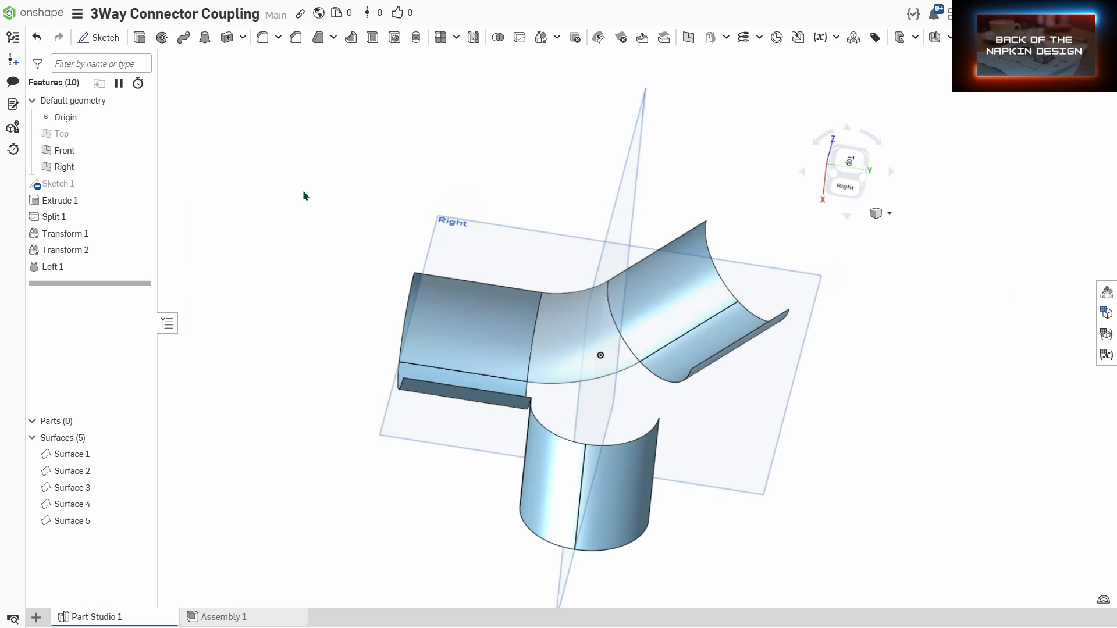
Step: Set up a second surface loft from the other inner edge of the Transform 2 arm to the facing edge of the Transform 1 arm
{"action": "right_click_drag", "start_coordinate": [652, 373], "coordinate": [729, 394]}
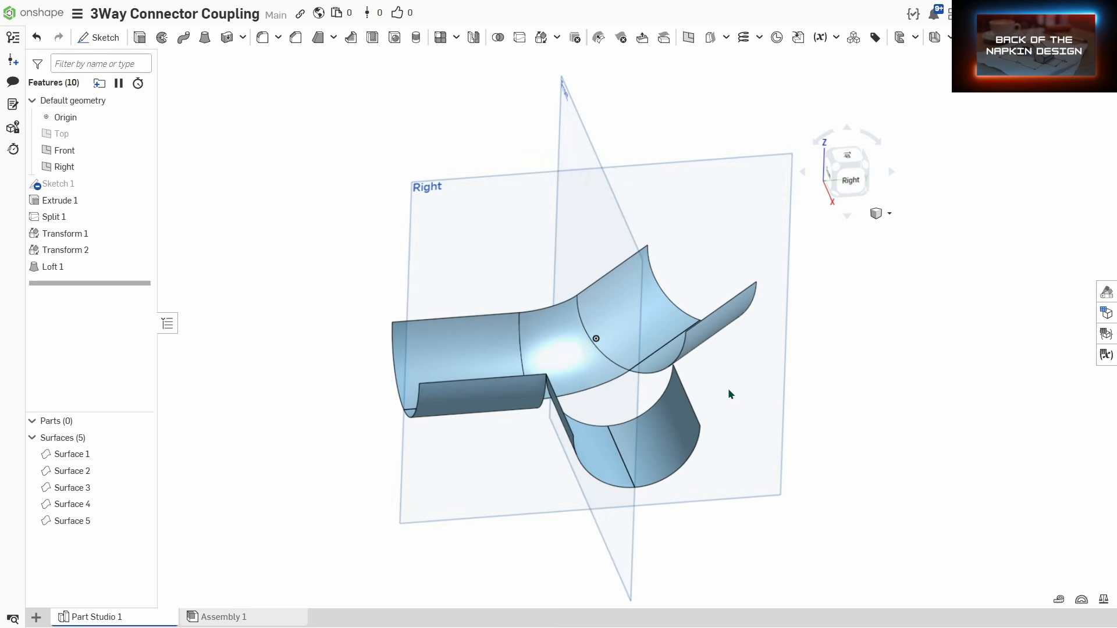
{"action": "left_click", "coordinate": [204, 38]}
{"action": "left_click", "coordinate": [681, 357]}
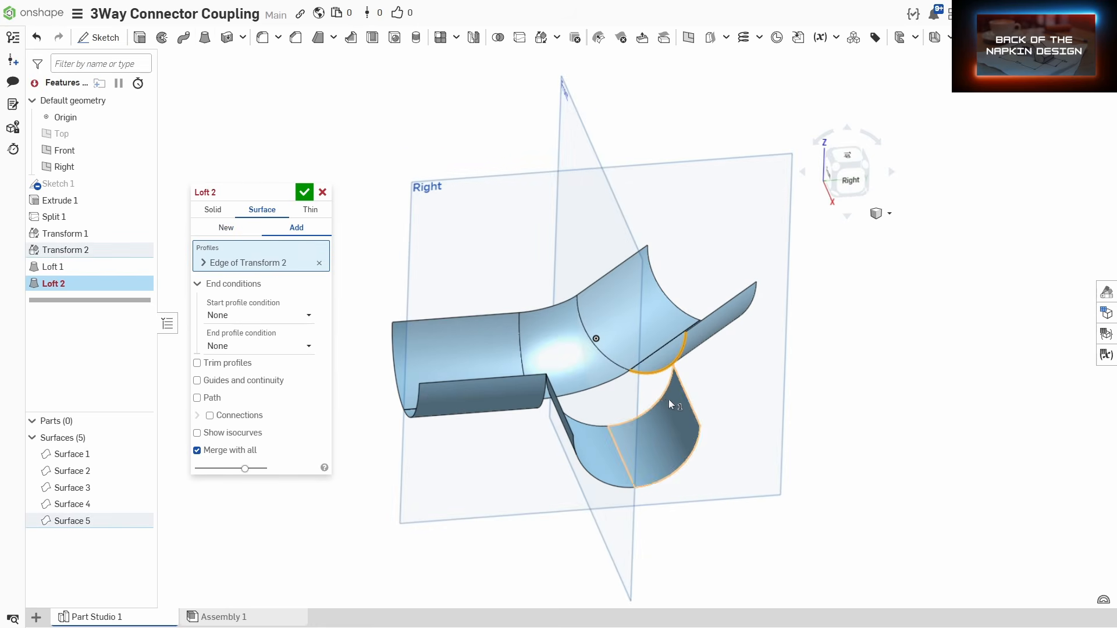
{"action": "left_click", "coordinate": [665, 391]}
Step: Set the second loft's start and end conditions to Match tangent, with the start's adjacent face cleared, and accept it
{"action": "left_click", "coordinate": [270, 334]}
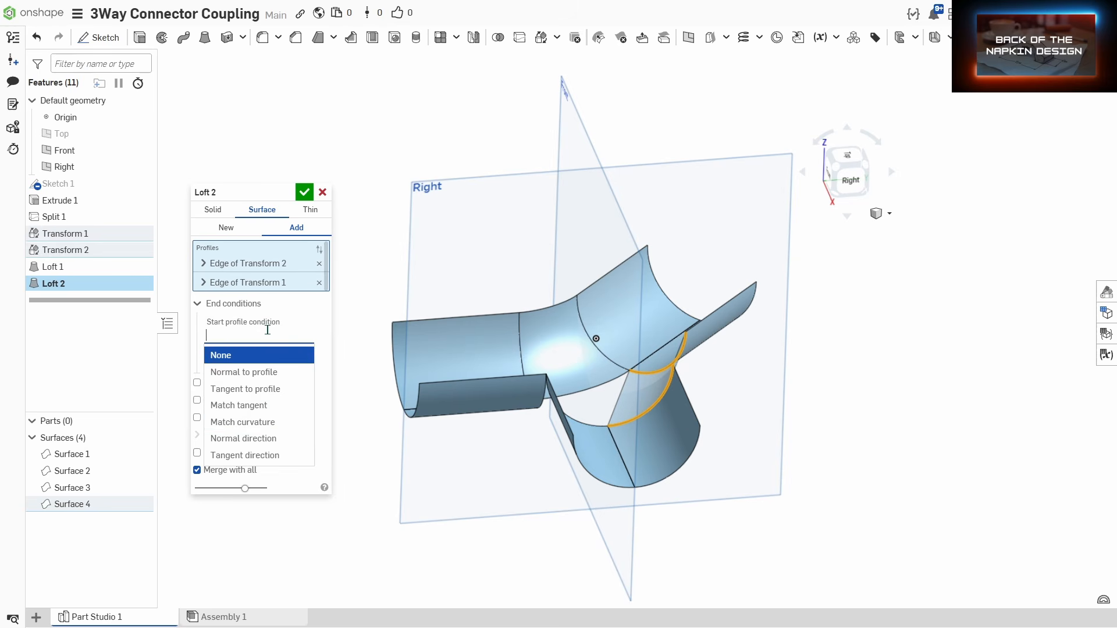
{"action": "left_click", "coordinate": [252, 423]}
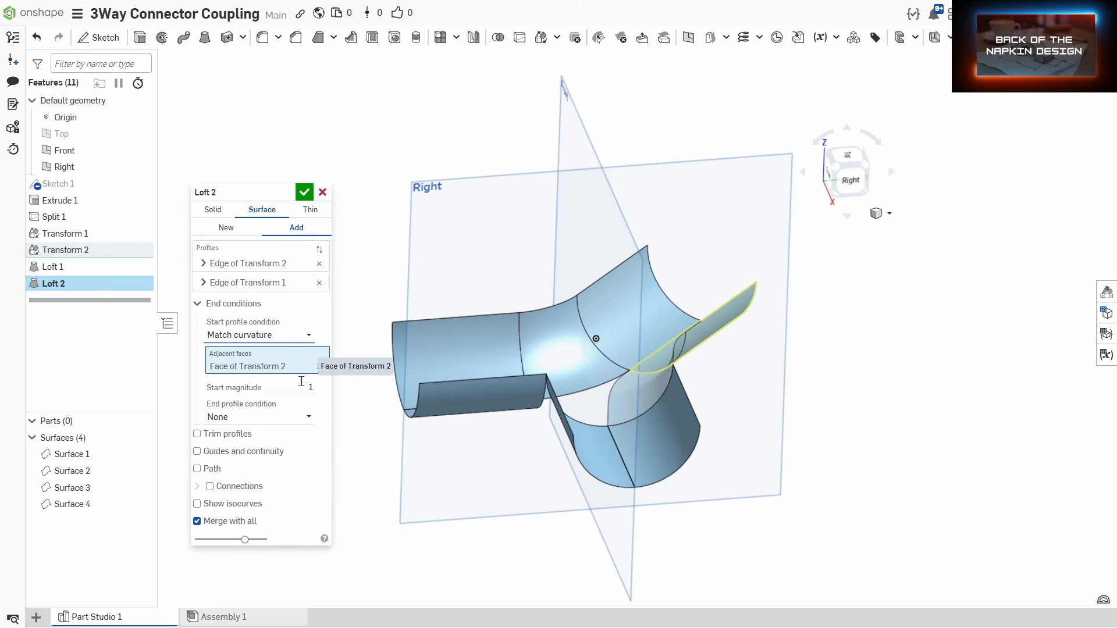
{"action": "left_click", "coordinate": [319, 366]}
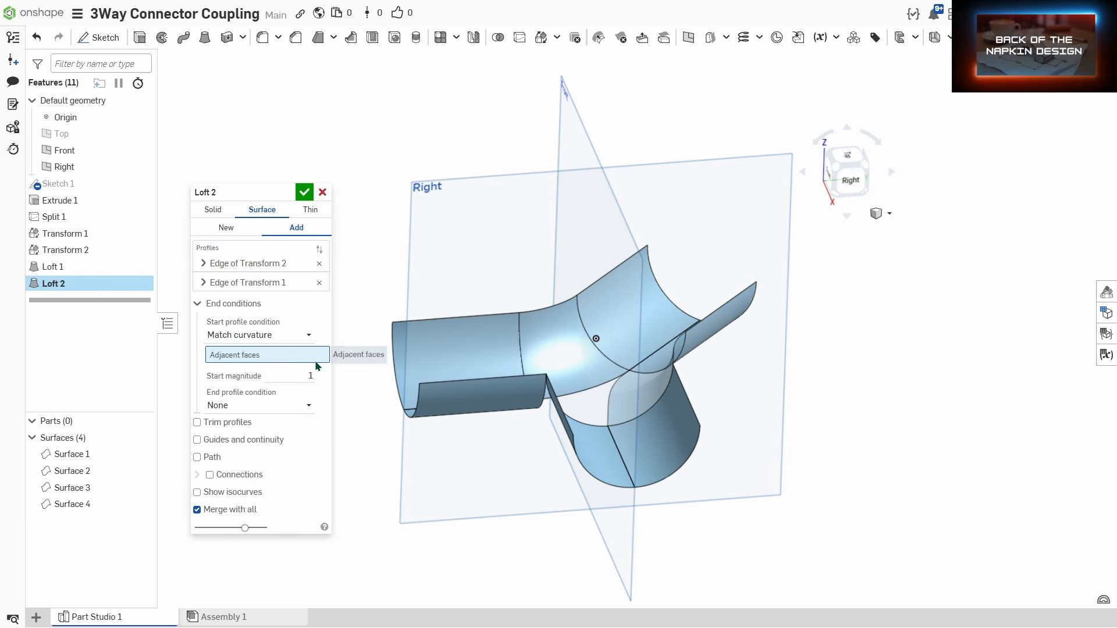
{"action": "left_click", "coordinate": [280, 335]}
{"action": "left_click", "coordinate": [272, 406]}
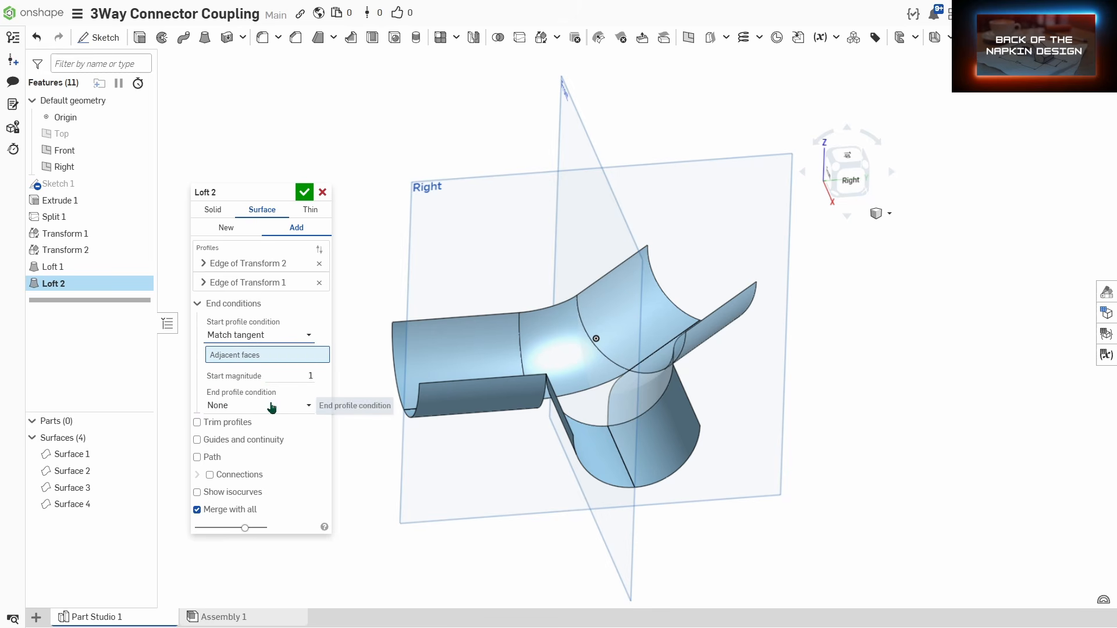
{"action": "left_click", "coordinate": [252, 406]}
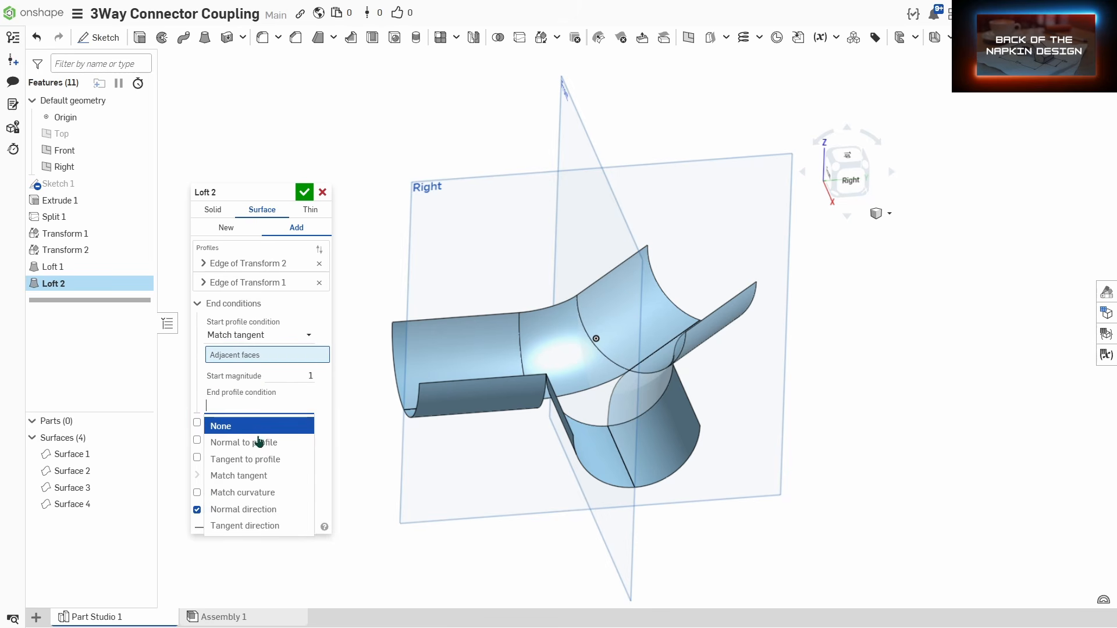
{"action": "left_click", "coordinate": [266, 476]}
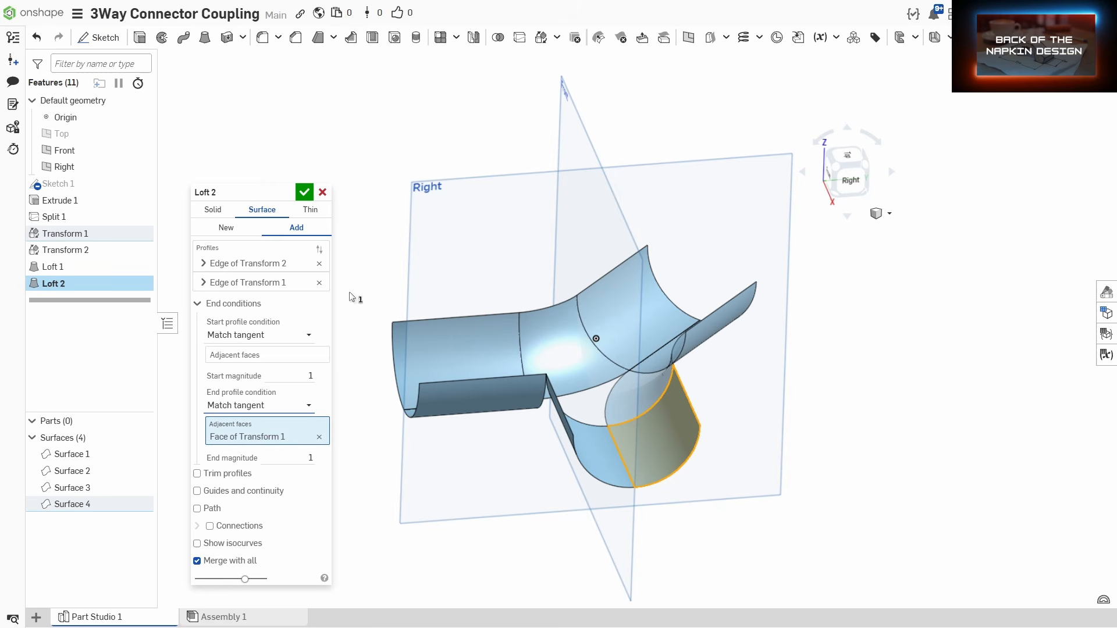
{"action": "left_click", "coordinate": [302, 191]}
Step: Set up a third surface loft between the inner edges of the Transform 1 and Extrude 1 arms that meet at a shared corner
{"action": "right_click_drag", "start_coordinate": [433, 380], "coordinate": [456, 273]}
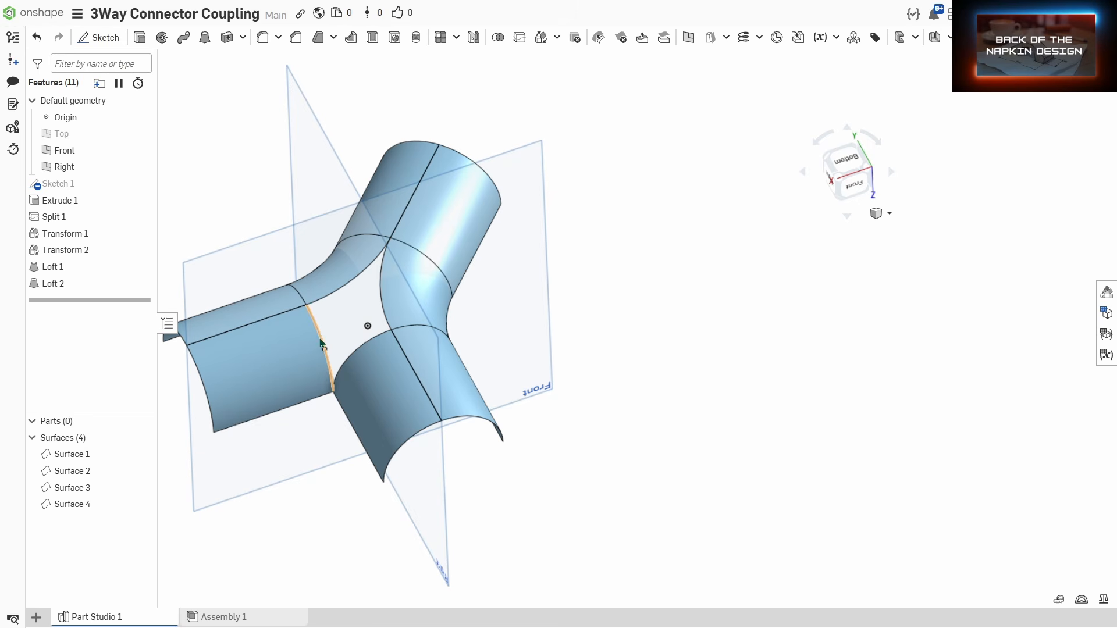
{"action": "left_click", "coordinate": [204, 37]}
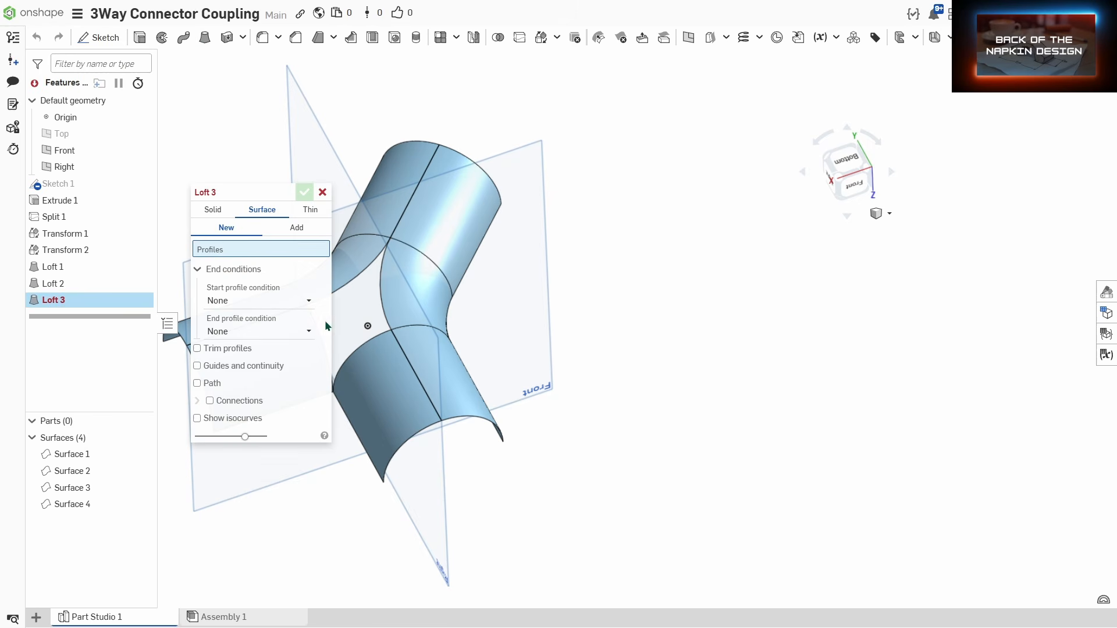
{"action": "middle_click_drag", "start_coordinate": [350, 295], "coordinate": [550, 299]}
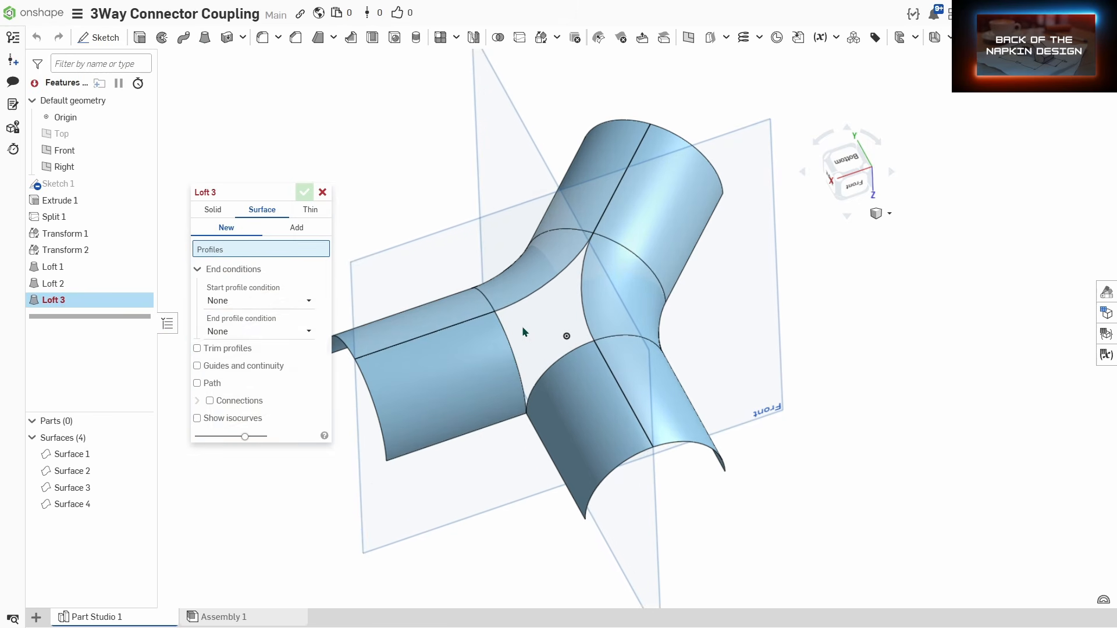
{"action": "left_click", "coordinate": [504, 330]}
{"action": "left_click", "coordinate": [583, 347]}
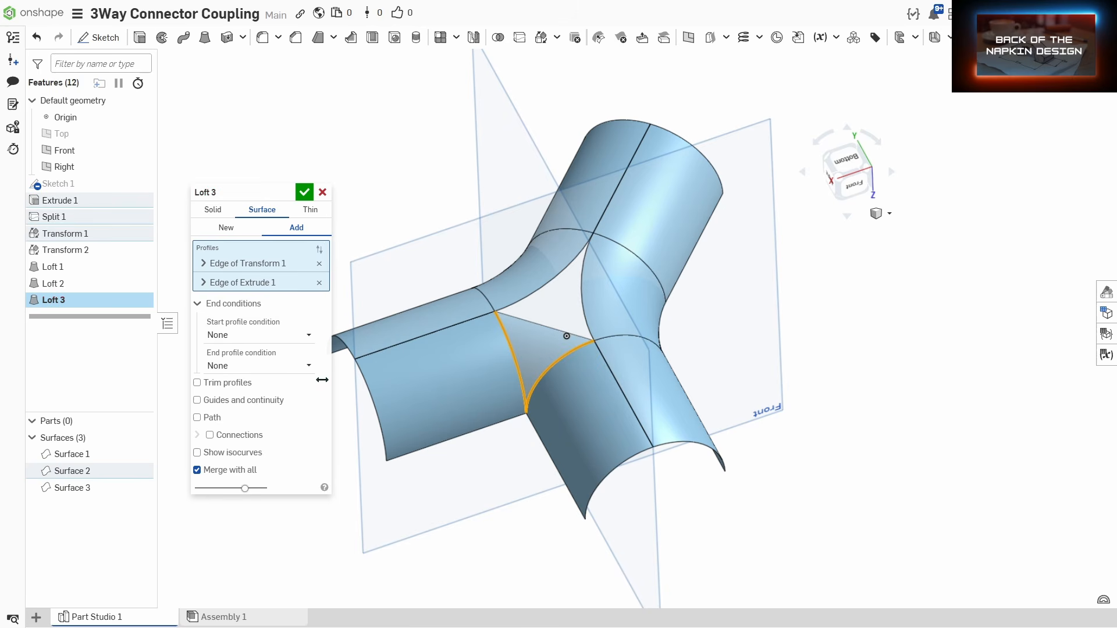
Step: Set the third loft's start and end profile conditions to Match tangent and accept it
{"action": "left_click", "coordinate": [271, 335]}
{"action": "left_click", "coordinate": [225, 401]}
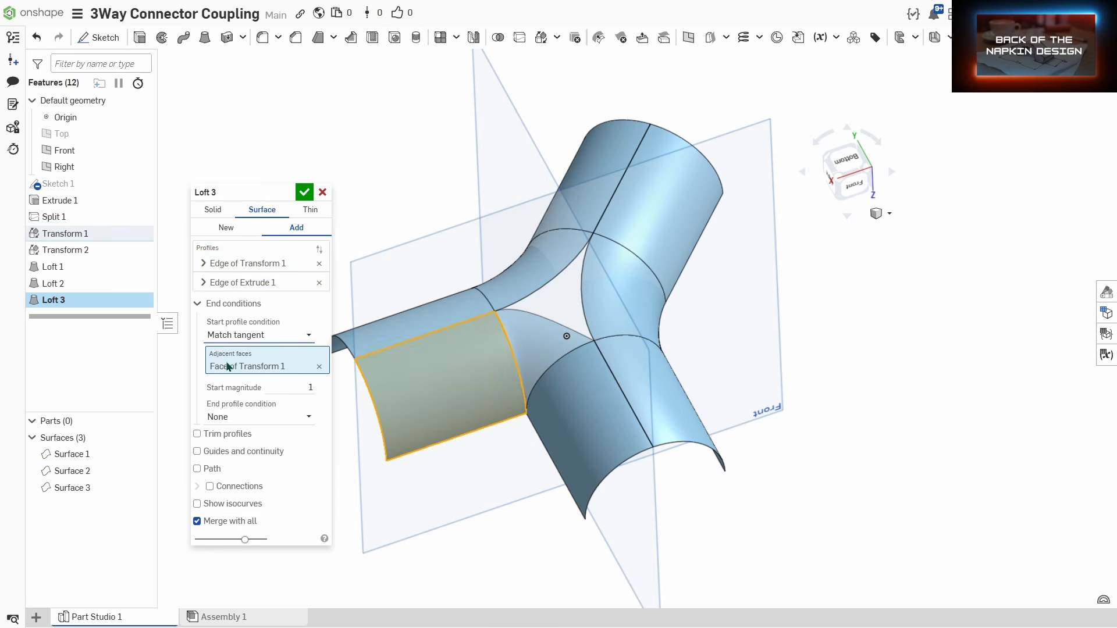
{"action": "left_click", "coordinate": [221, 415]}
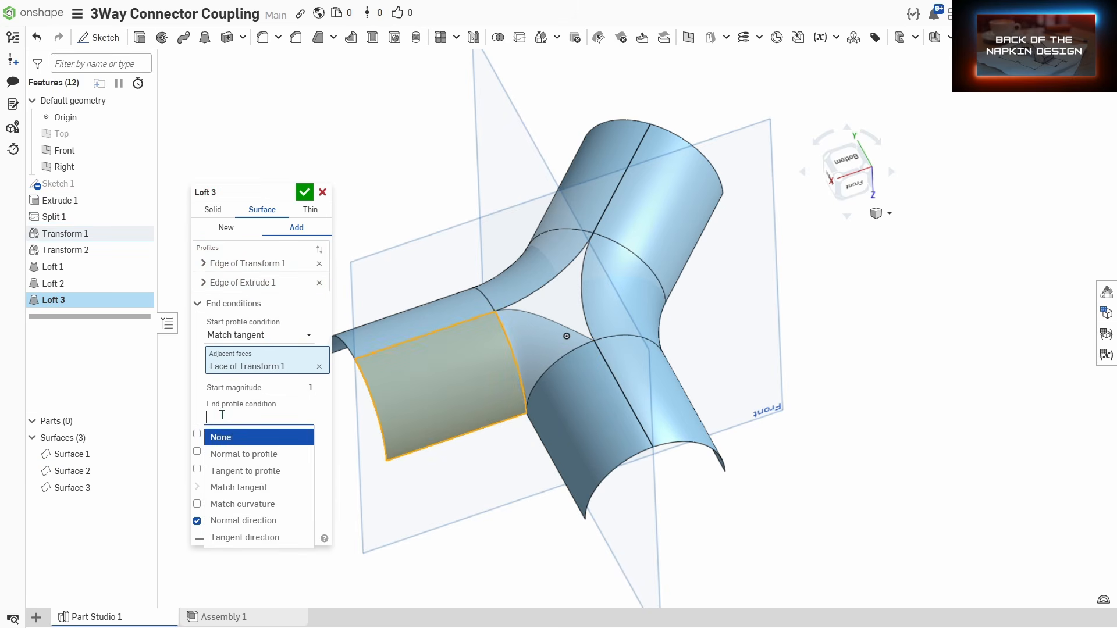
{"action": "left_click", "coordinate": [243, 487]}
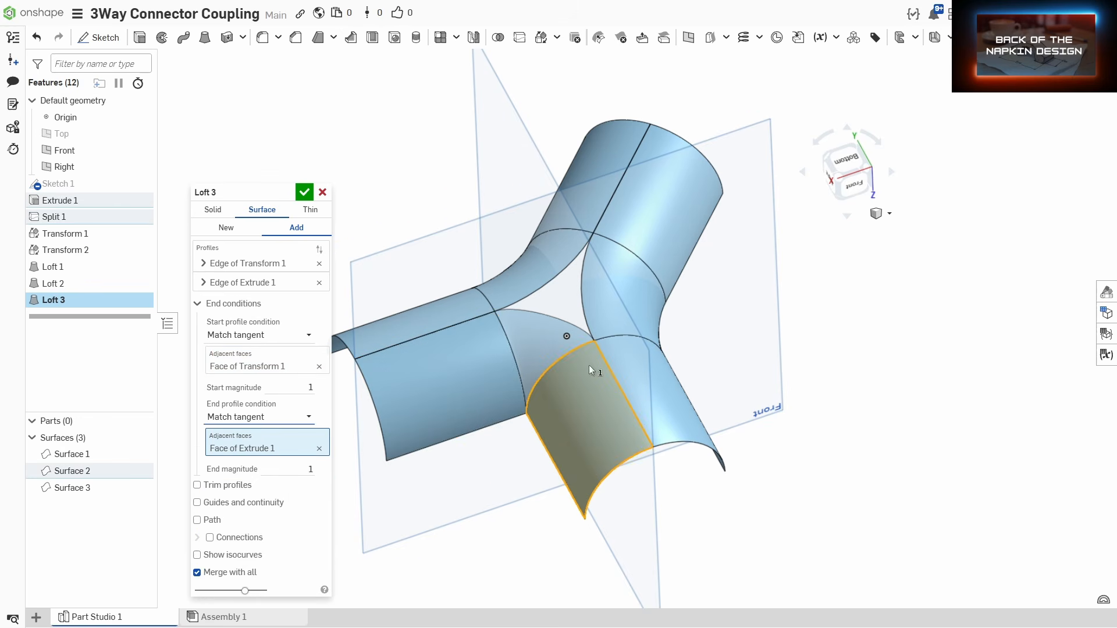
{"action": "left_click", "coordinate": [304, 198]}
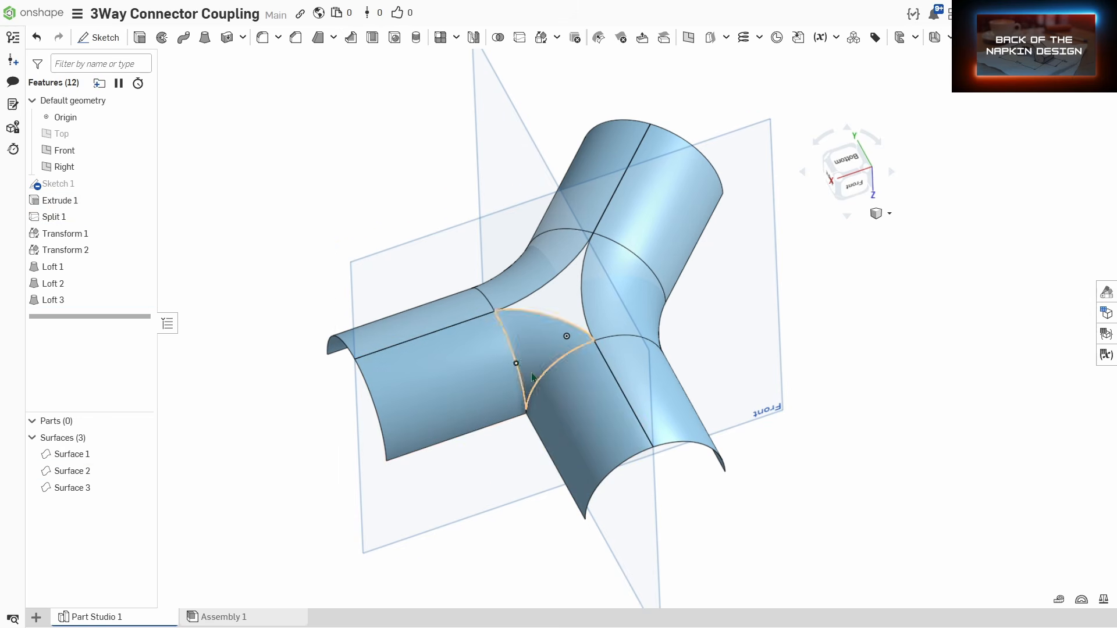
Step: Fill the central three-sided opening using the inner edges of the three lofts, with Position continuity and merged with all surfaces
{"action": "right_click_drag", "start_coordinate": [408, 262], "coordinate": [553, 323]}
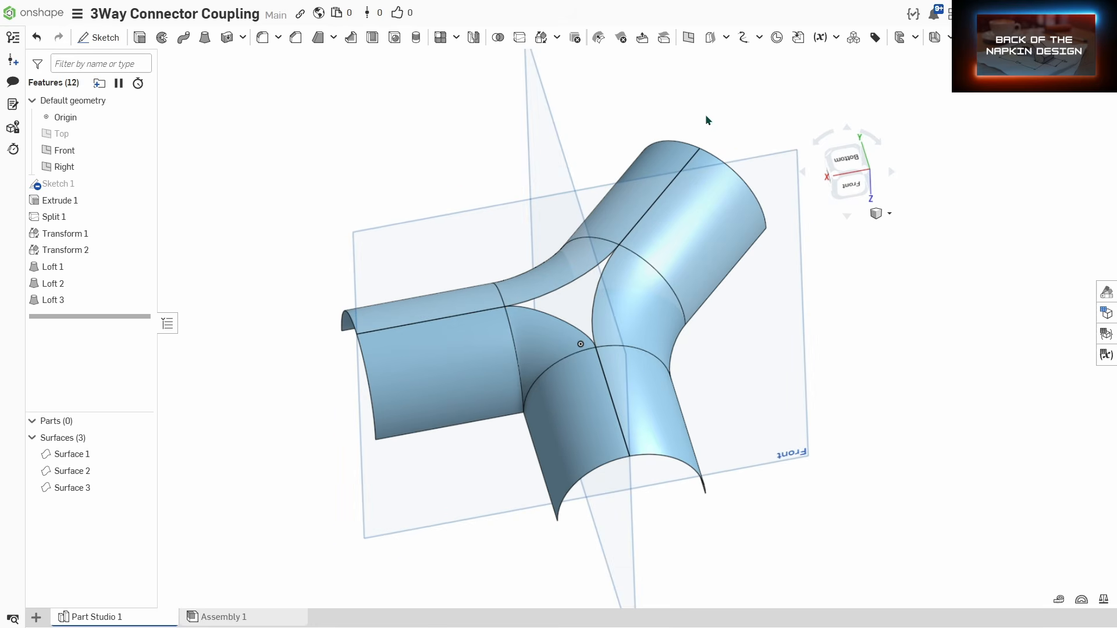
{"action": "left_click", "coordinate": [725, 38]}
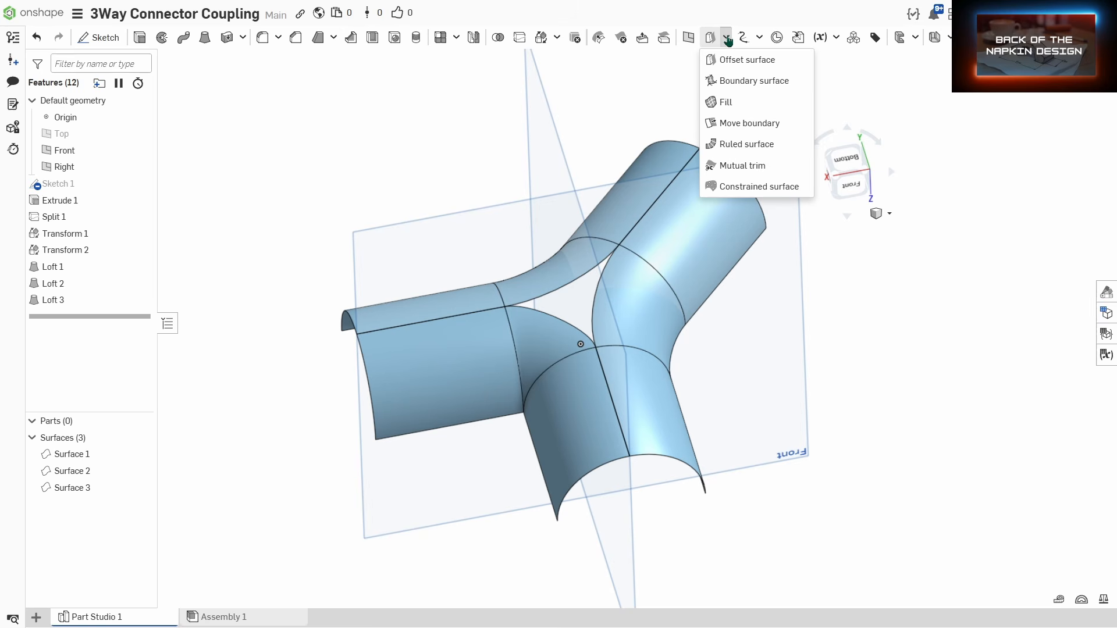
{"action": "left_click", "coordinate": [751, 104]}
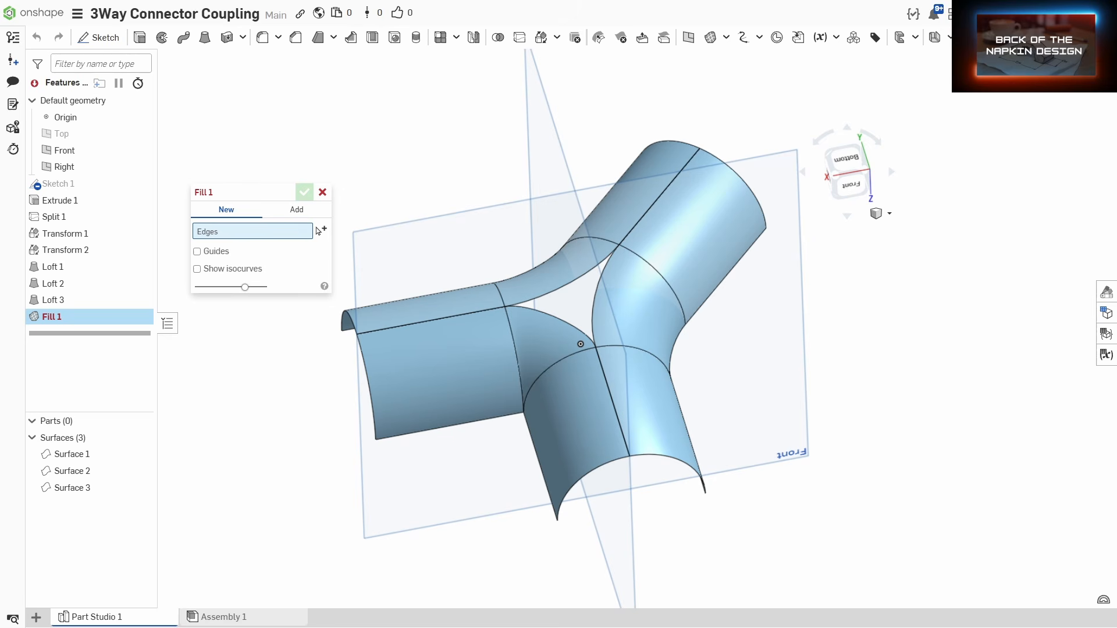
{"action": "left_click", "coordinate": [1033, 38]}
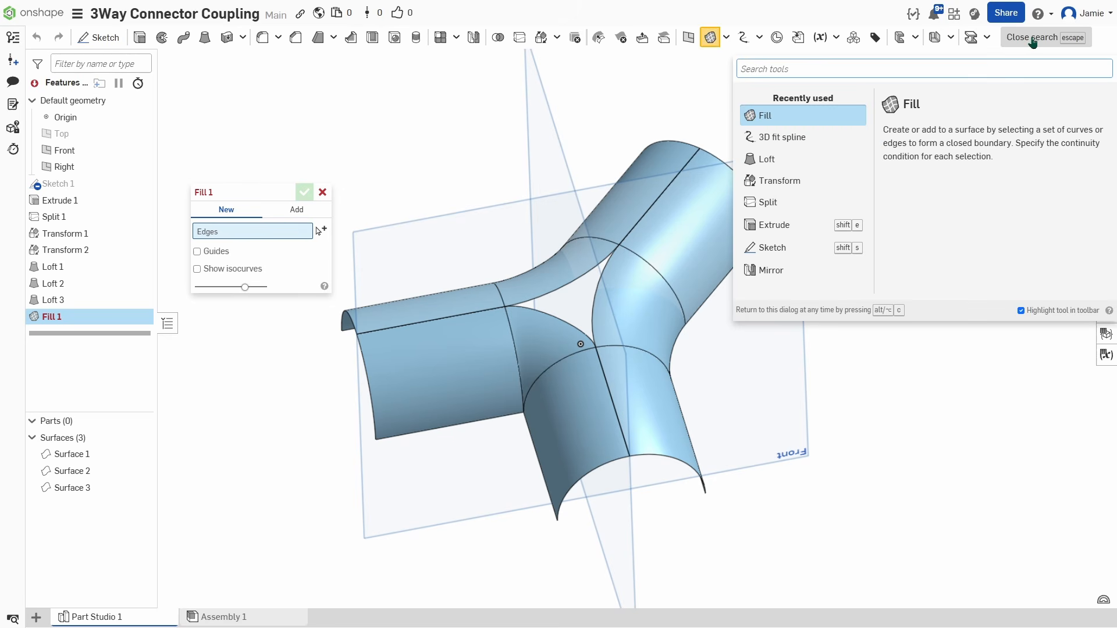
{"action": "type", "text": "fill"}
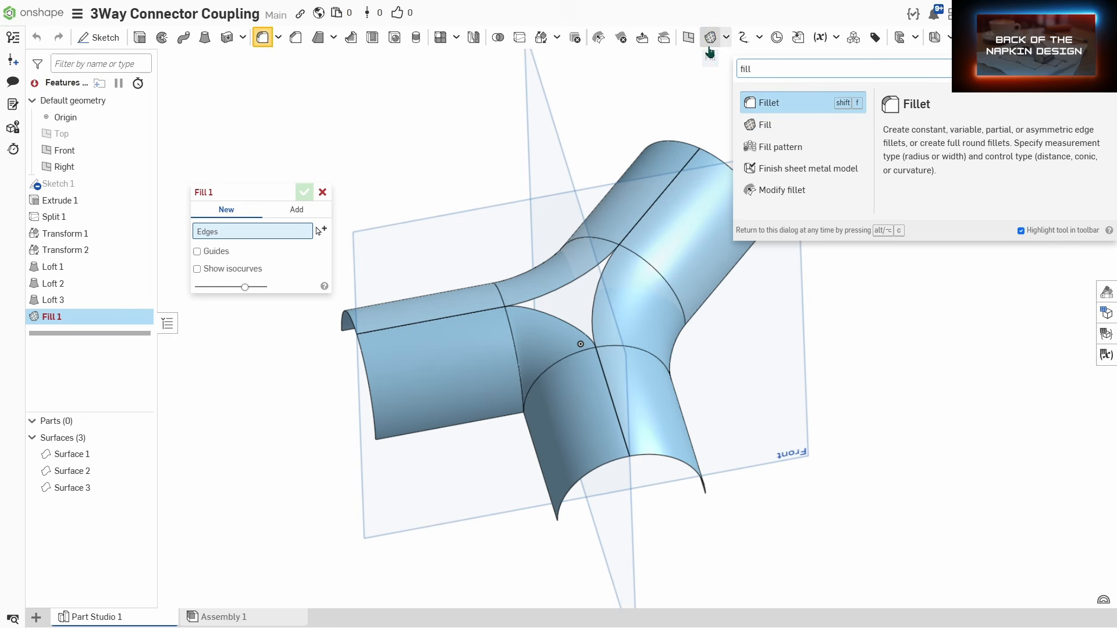
{"action": "left_click_drag", "start_coordinate": [245, 194], "coordinate": [235, 163]}
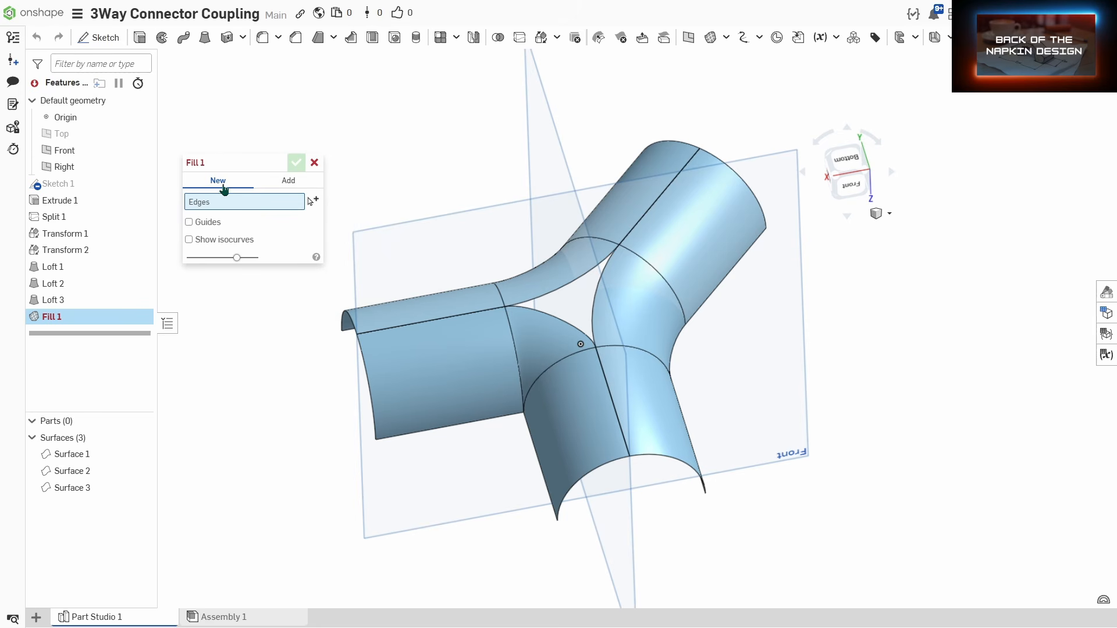
{"action": "left_click", "coordinate": [556, 289]}
{"action": "left_click", "coordinate": [540, 314]}
{"action": "left_click", "coordinate": [590, 307]}
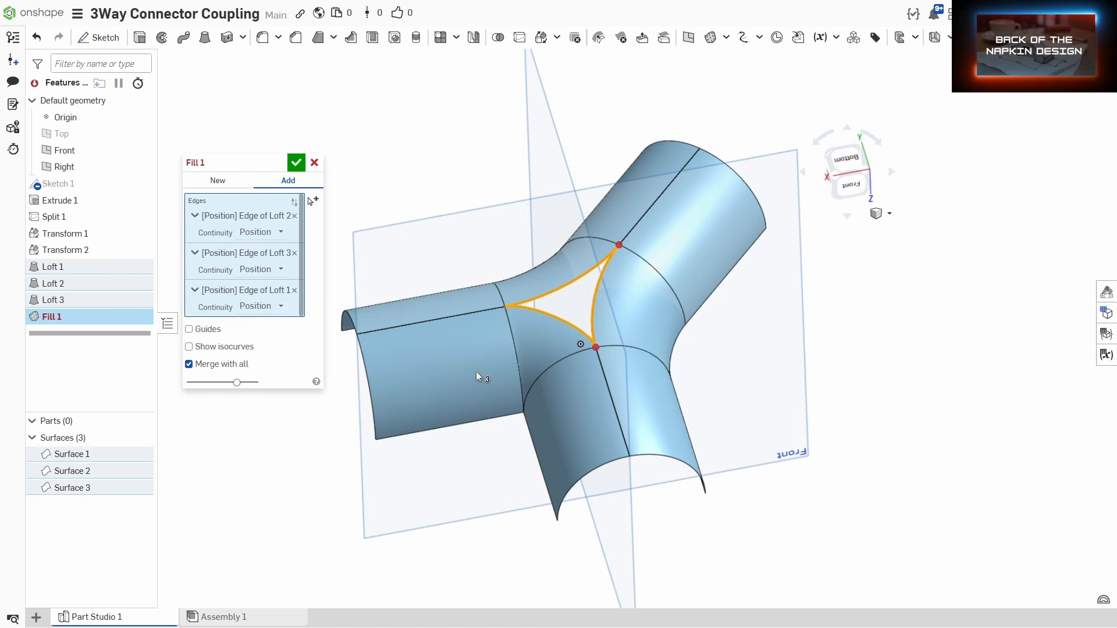
{"action": "left_click", "coordinate": [295, 164]}
Step: Start a 5 mm Thicken on the Extrude 1 arm's face as a new part, flipping the direction so material goes inward
{"action": "right_click_drag", "start_coordinate": [497, 426], "coordinate": [563, 275]}
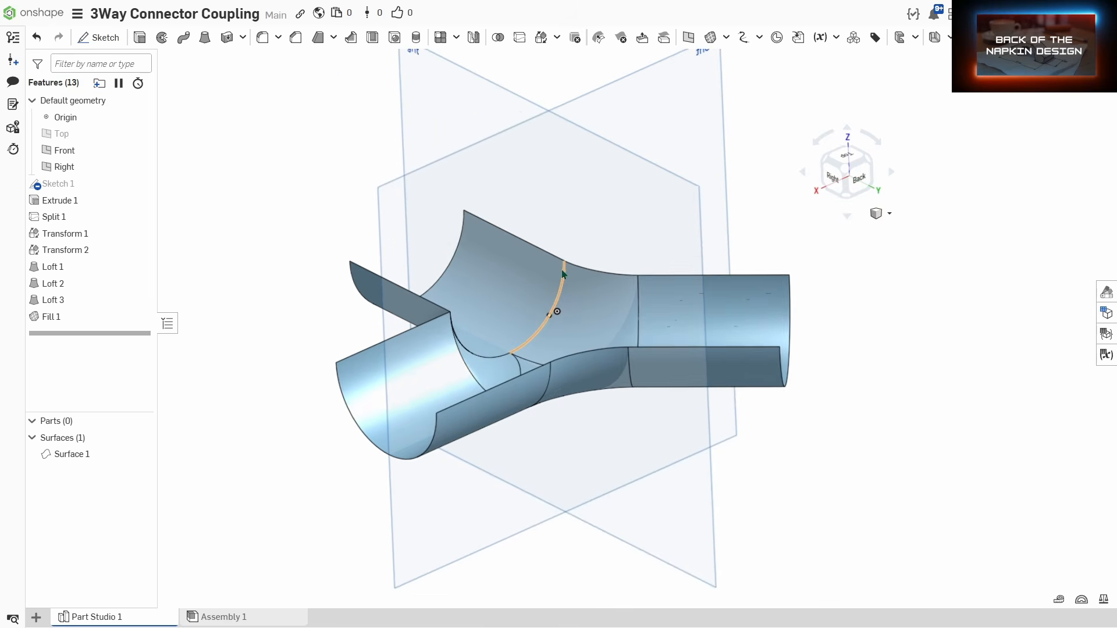
{"action": "middle_click_drag", "start_coordinate": [562, 271], "coordinate": [502, 310]}
{"action": "right_click_drag", "start_coordinate": [646, 267], "coordinate": [812, 295]}
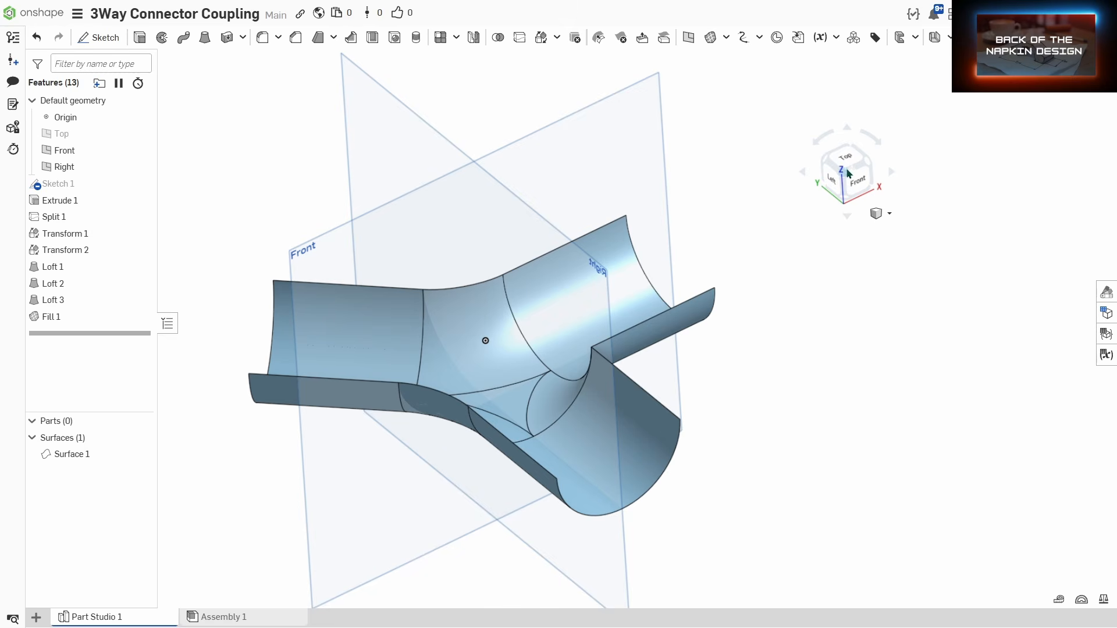
{"action": "right_click_drag", "start_coordinate": [766, 265], "coordinate": [888, 425]}
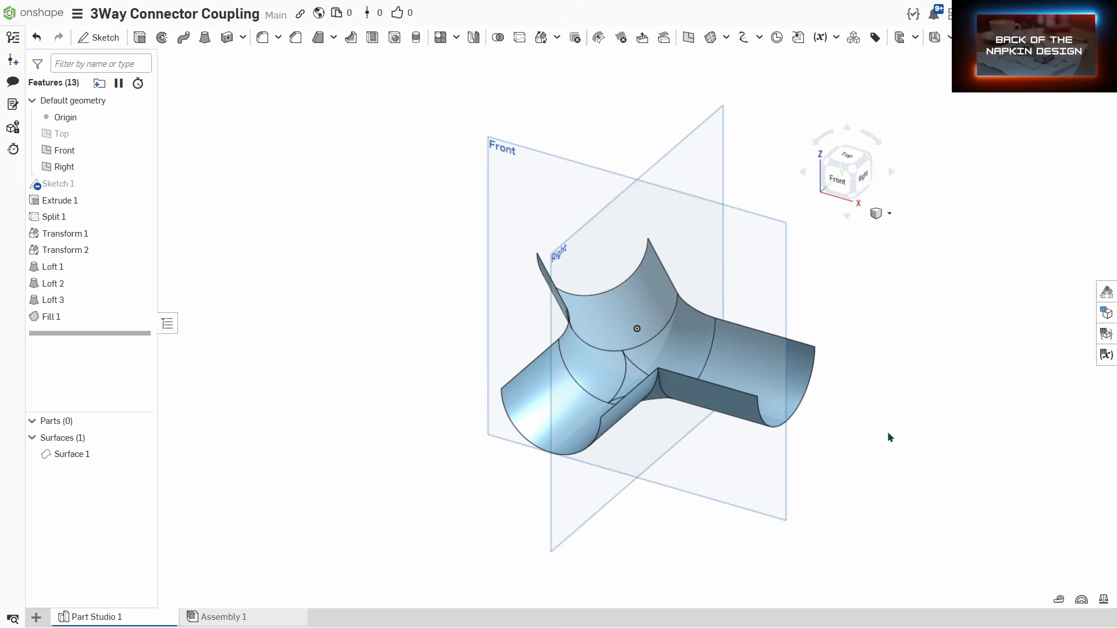
{"action": "middle_click_drag", "start_coordinate": [908, 411], "coordinate": [768, 393]}
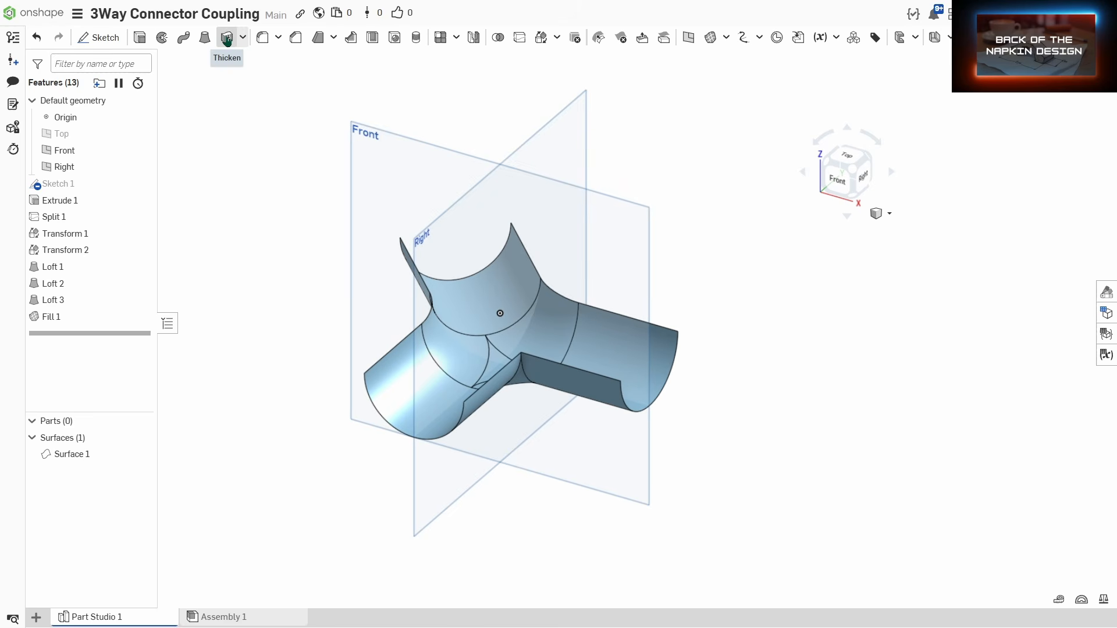
{"action": "left_click", "coordinate": [227, 39]}
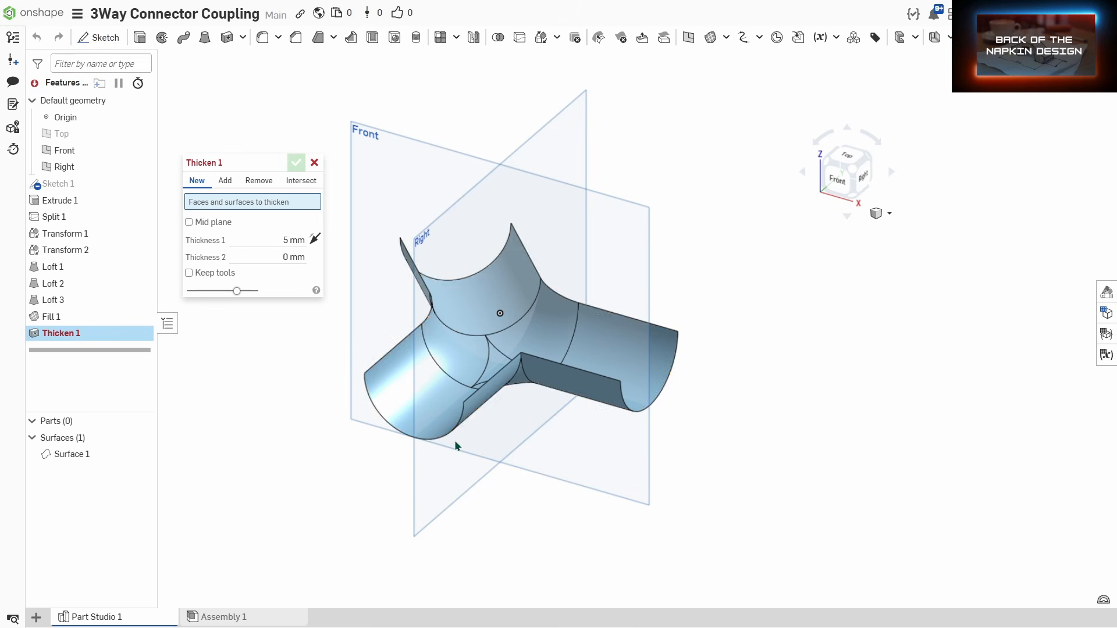
{"action": "left_click", "coordinate": [440, 402]}
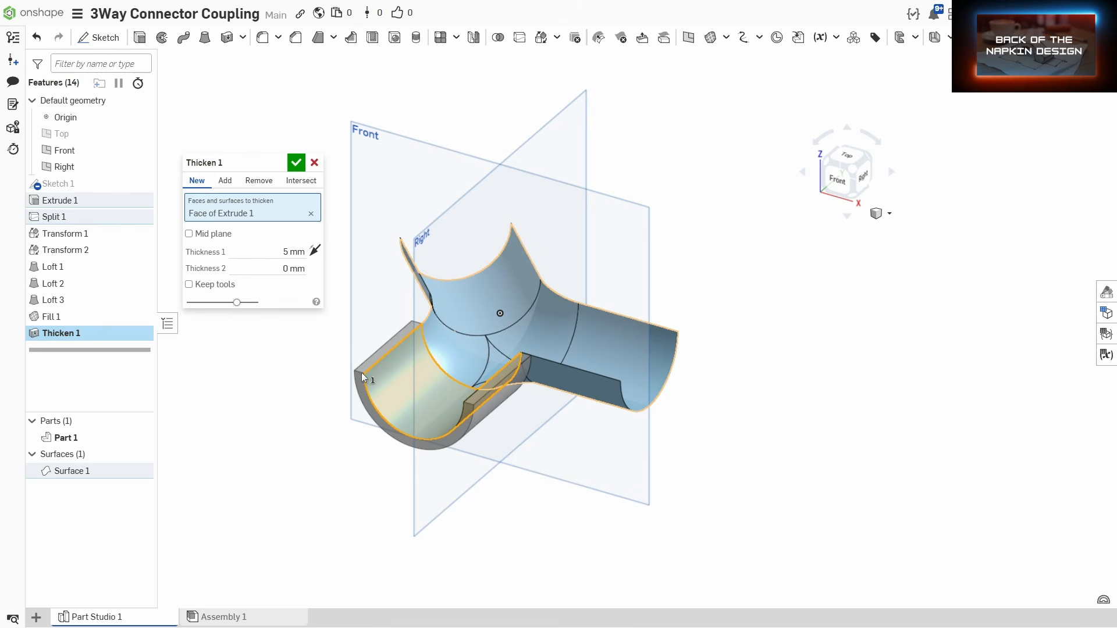
{"action": "left_click", "coordinate": [314, 252]}
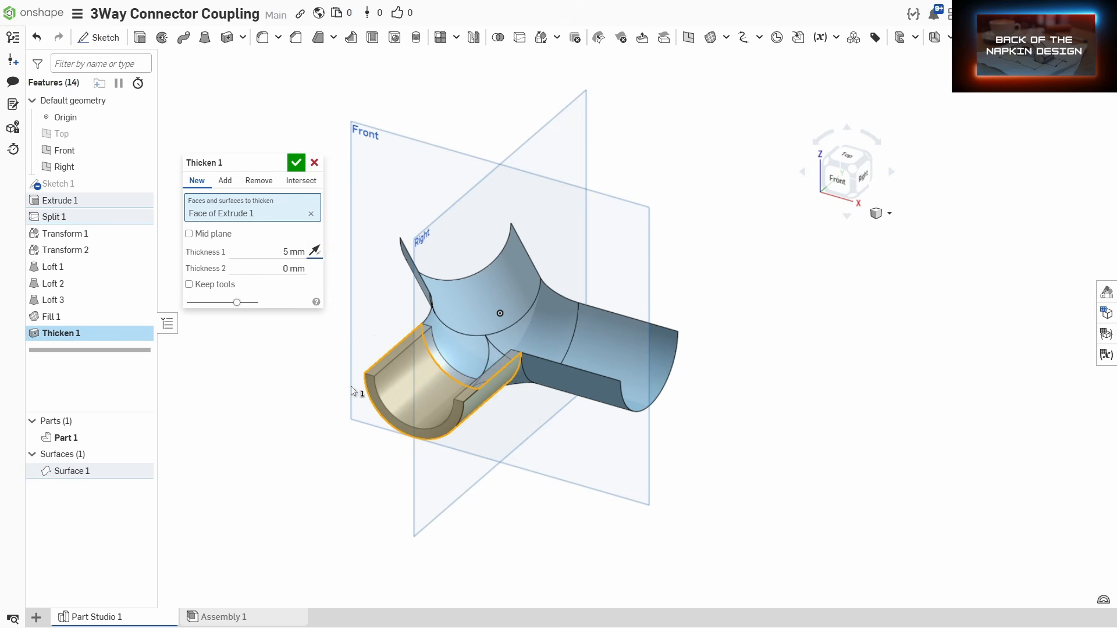
Step: Add the three loft faces, the central fill face and the Transform 1 and Transform 2 arm faces to the Thicken selection
{"action": "left_click", "coordinate": [462, 352]}
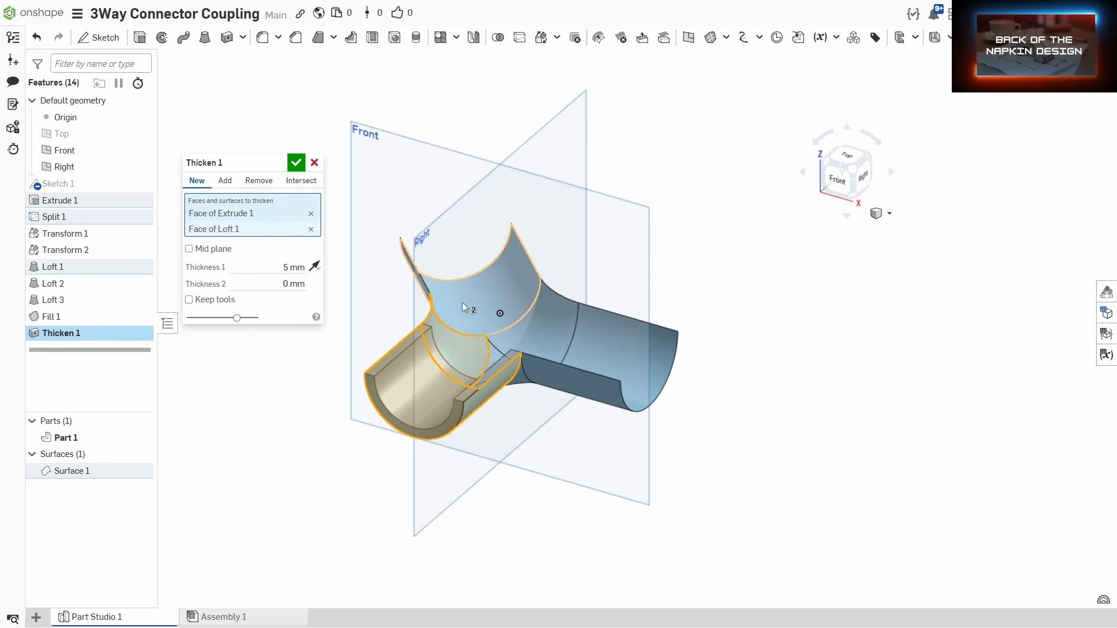
{"action": "left_click", "coordinate": [462, 302]}
{"action": "right_click_drag", "start_coordinate": [525, 325], "coordinate": [570, 333]}
{"action": "left_click", "coordinate": [561, 333]}
{"action": "left_click", "coordinate": [496, 358]}
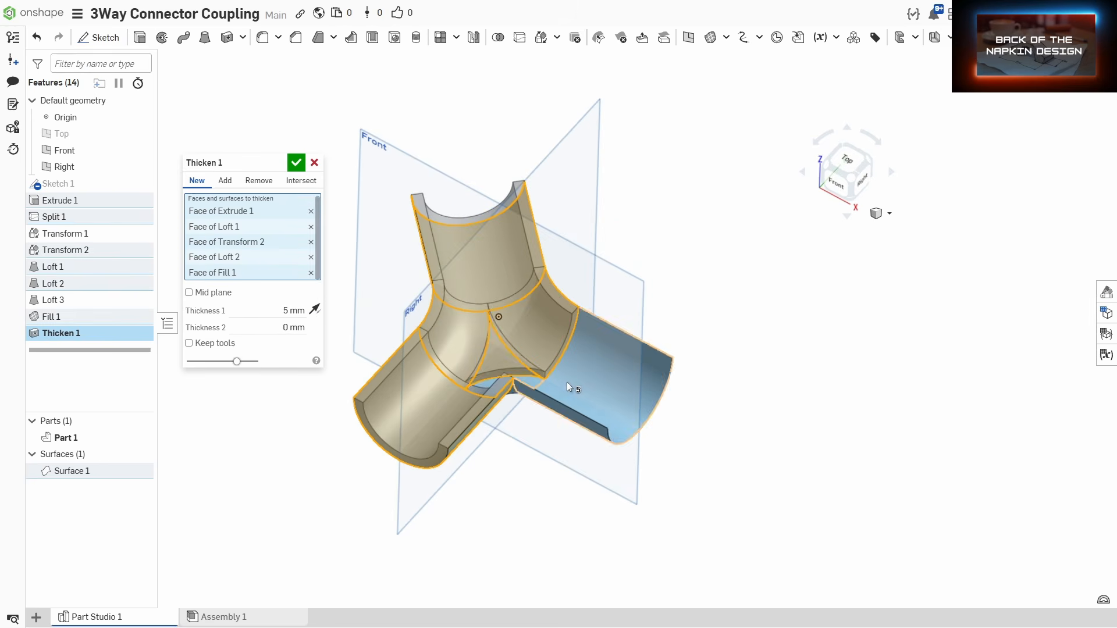
{"action": "left_click", "coordinate": [567, 381]}
{"action": "right_click_drag", "start_coordinate": [567, 382], "coordinate": [523, 386]}
{"action": "left_click", "coordinate": [582, 396]}
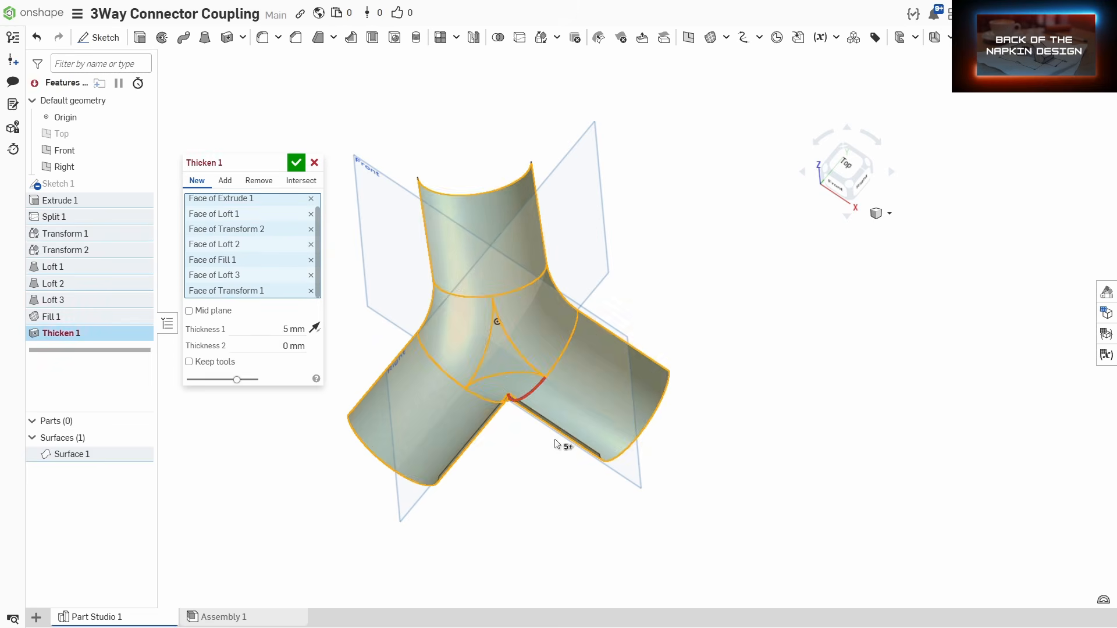
{"action": "mouse_move", "coordinate": [559, 444]}
{"action": "right_mouse_down"}
{"action": "mouse_move", "coordinate": [529, 454]}
{"action": "mouse_move", "coordinate": [589, 470]}
{"action": "mouse_move", "coordinate": [575, 439]}
{"action": "right_mouse_up"}
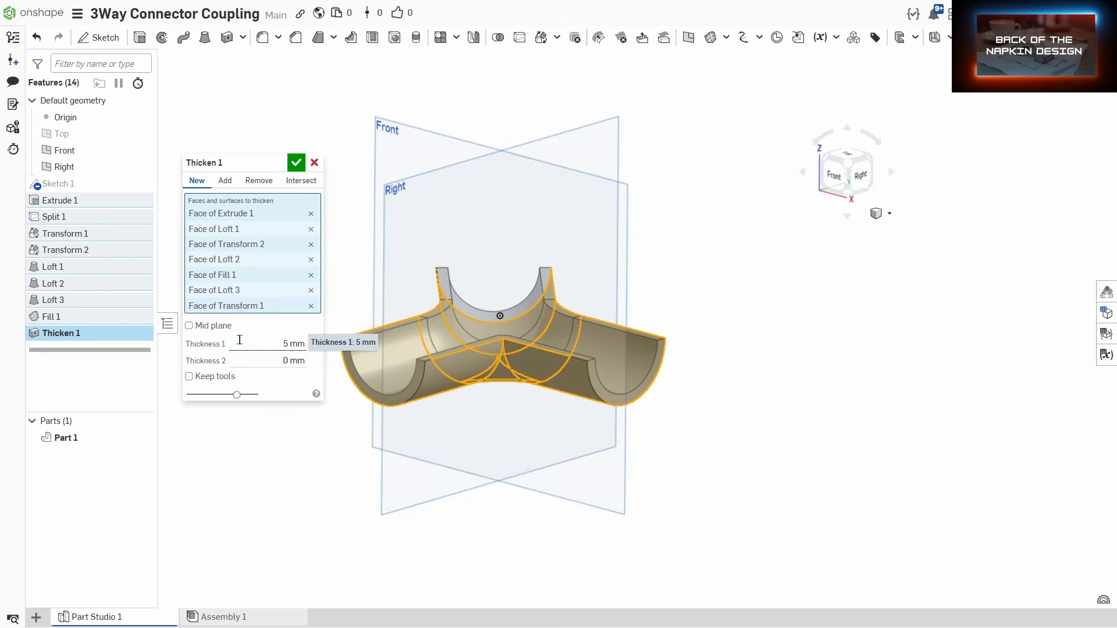
Step: Try the Mid plane option on the Thicken, turn it off again and accept the 5 mm inward thickening
{"action": "left_click", "coordinate": [189, 325]}
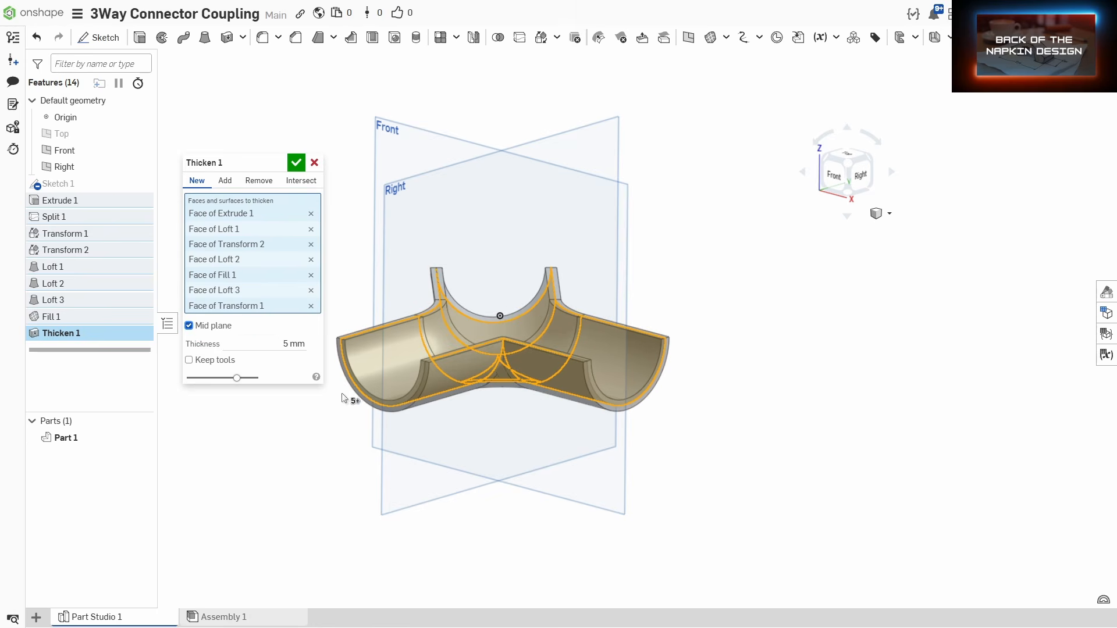
{"action": "scroll", "coordinate": [335, 325], "scroll_direction": "up", "scroll_amount": 5}
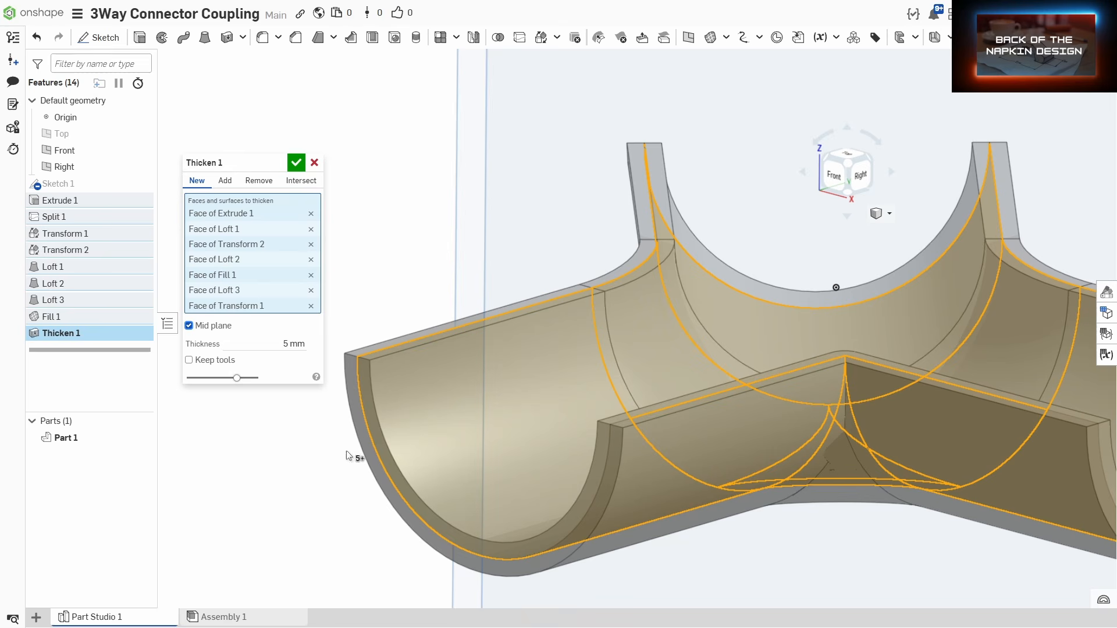
{"action": "left_click", "coordinate": [189, 326]}
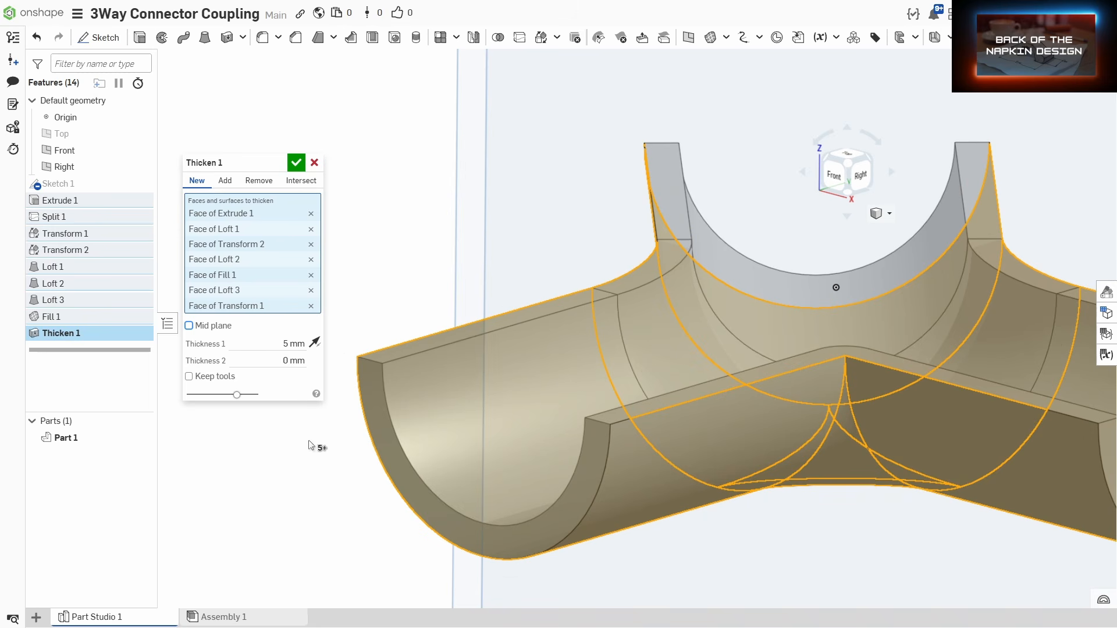
{"action": "scroll", "coordinate": [747, 393], "scroll_direction": "down", "scroll_amount": 3}
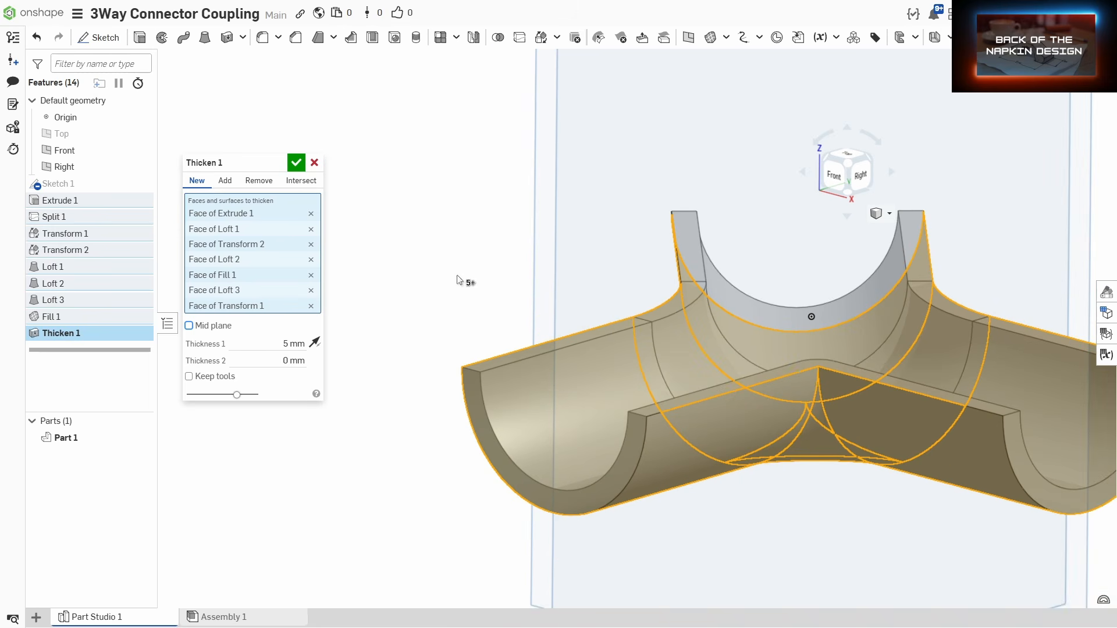
{"action": "left_click", "coordinate": [297, 163]}
{"action": "key", "text": "f"}
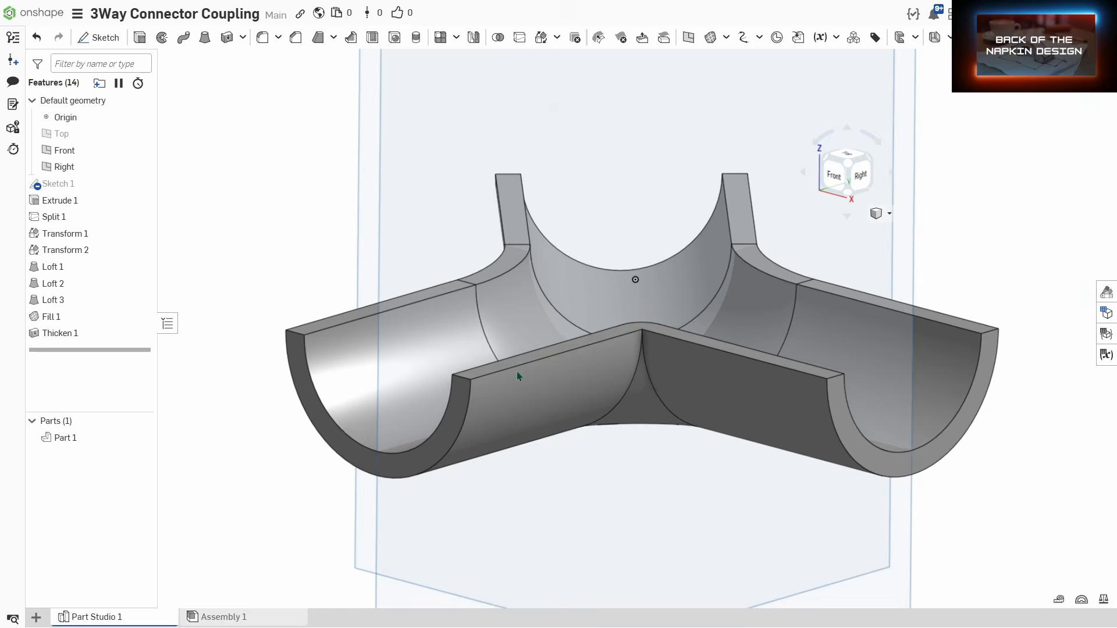
Step: Mirror the thickened half about its flat split-edge face, using Add to merge the mirrored half into Part 1
{"action": "right_click_drag", "start_coordinate": [575, 401], "coordinate": [528, 515]}
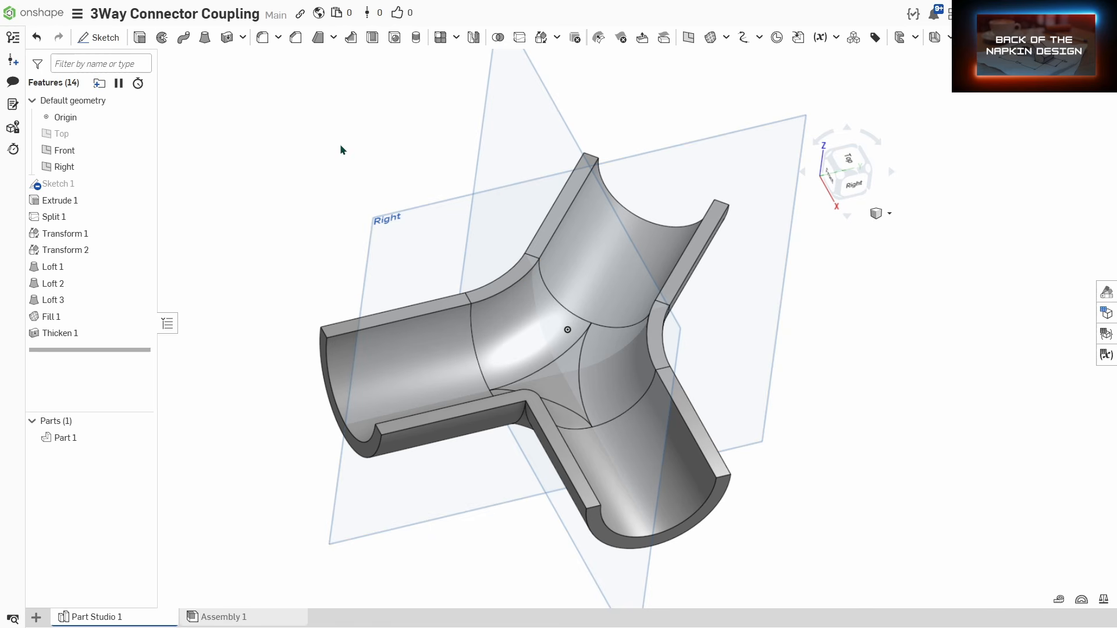
{"action": "left_click", "coordinate": [475, 38]}
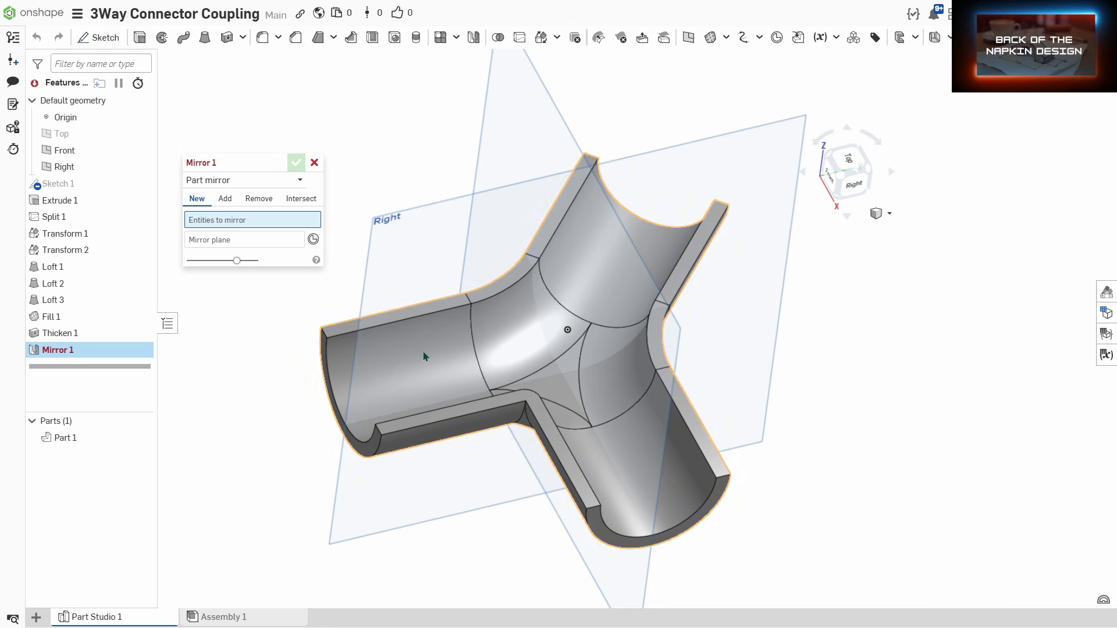
{"action": "left_click", "coordinate": [379, 324]}
{"action": "left_click", "coordinate": [245, 253]}
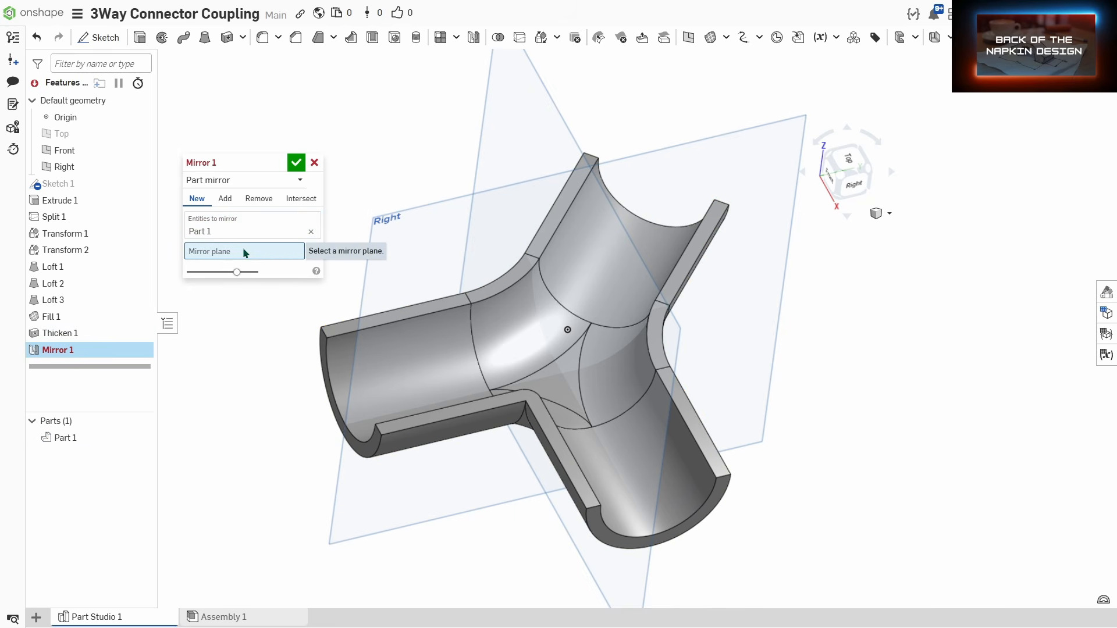
{"action": "left_click", "coordinate": [443, 312]}
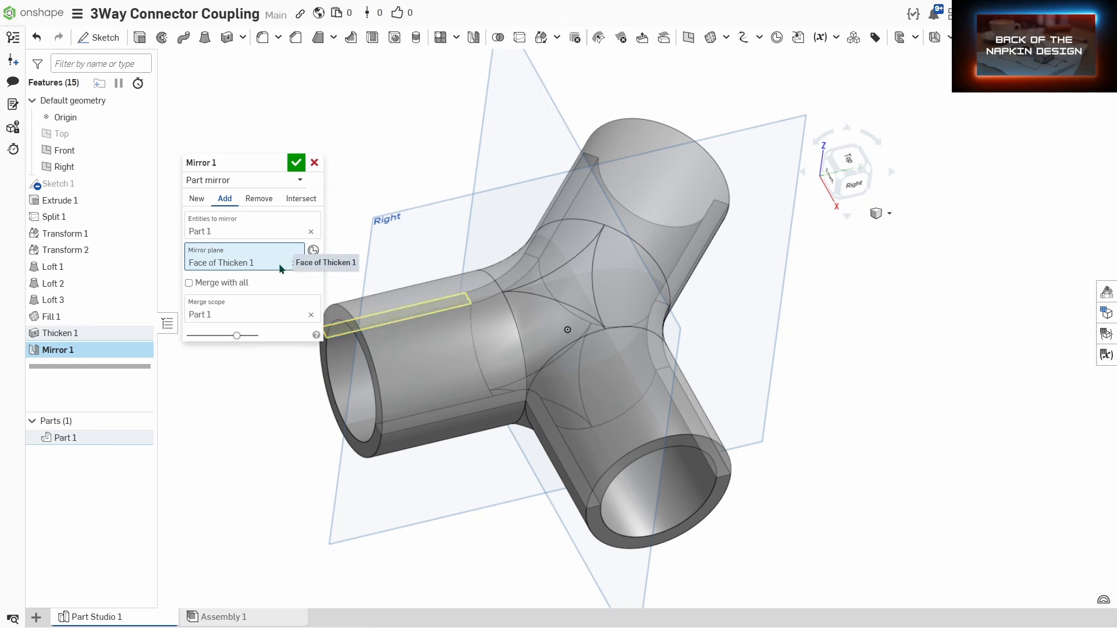
{"action": "left_click", "coordinate": [296, 163]}
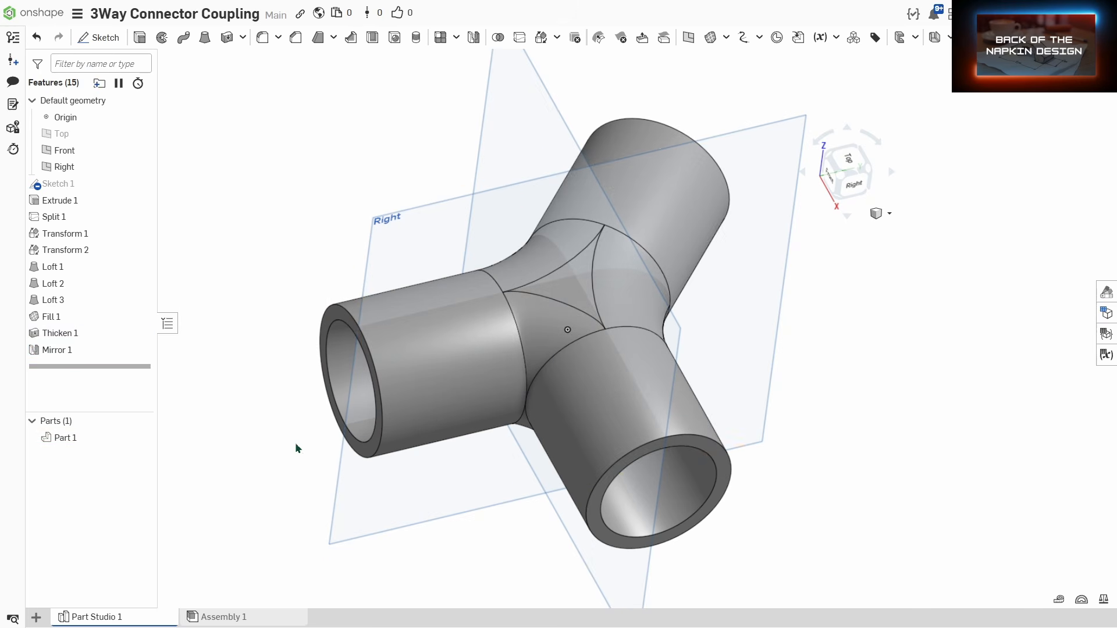
Step: Hide the Right and Front planes
{"action": "right_click_drag", "start_coordinate": [295, 442], "coordinate": [444, 477]}
{"action": "left_click", "coordinate": [373, 241]}
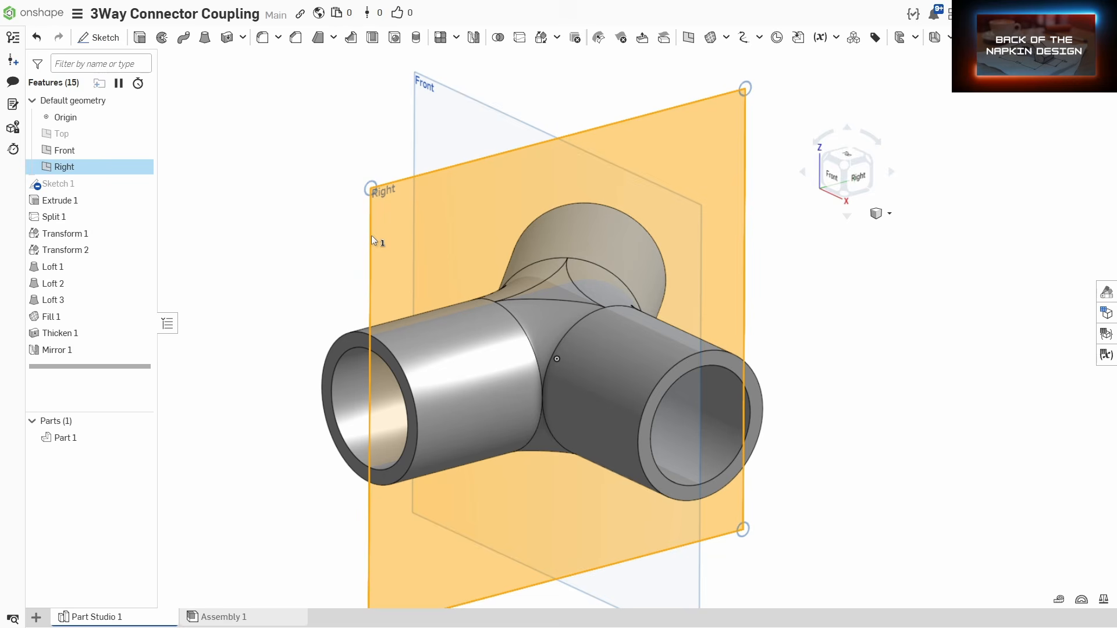
{"action": "key", "text": "y"}
{"action": "left_click", "coordinate": [413, 167]}
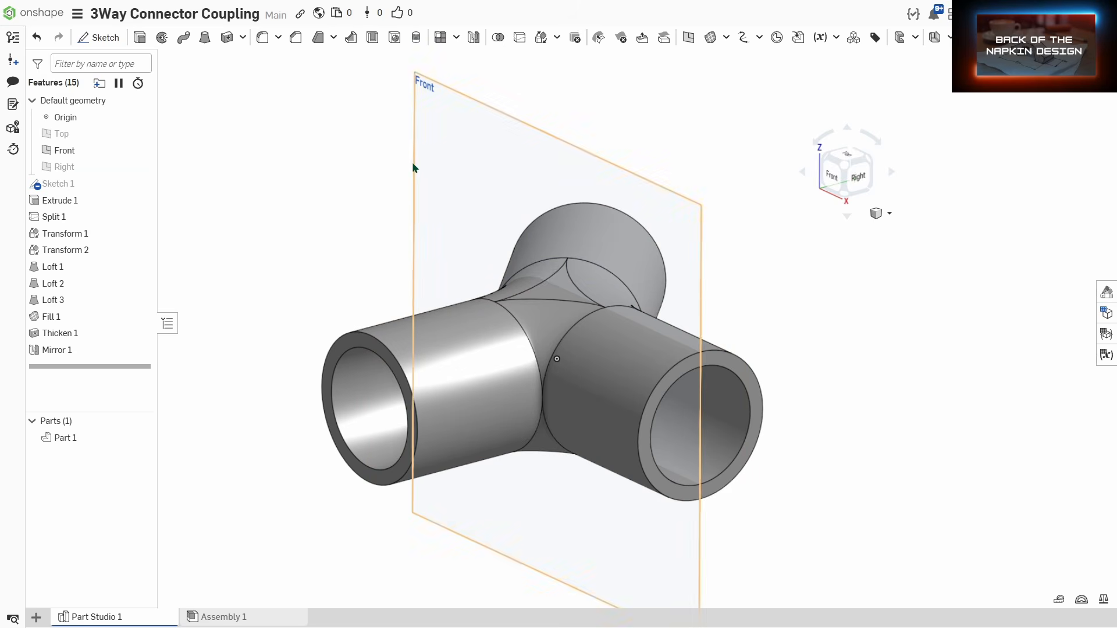
{"action": "key", "text": "y"}
{"action": "left_click", "coordinate": [841, 164]}
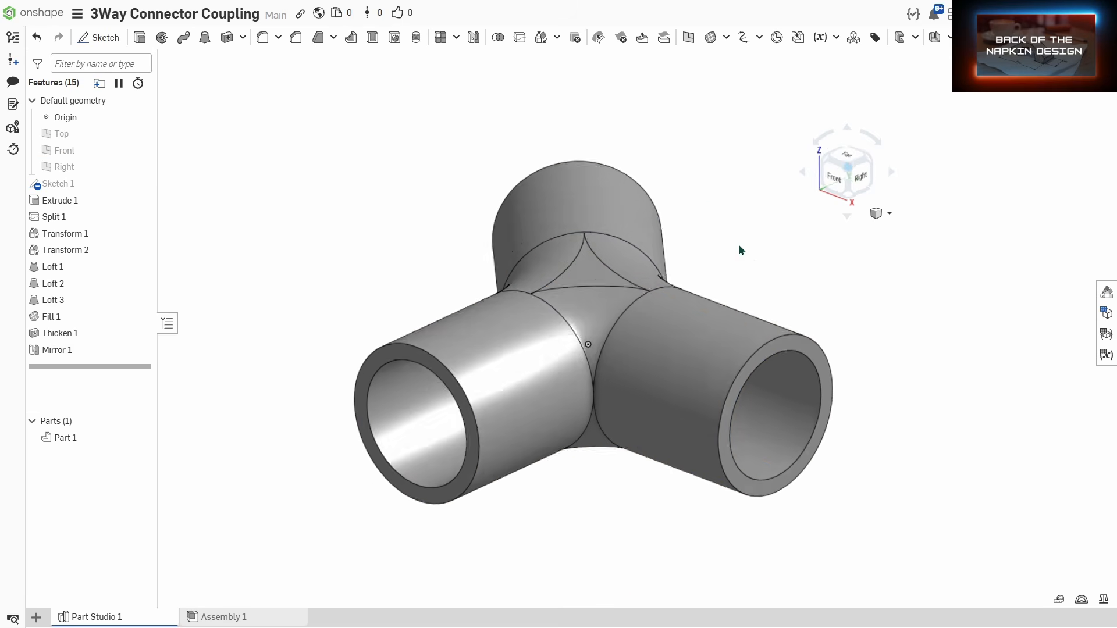
{"action": "right_click_drag", "start_coordinate": [739, 247], "coordinate": [853, 296]}
{"action": "middle_click_drag", "start_coordinate": [879, 263], "coordinate": [752, 264]}
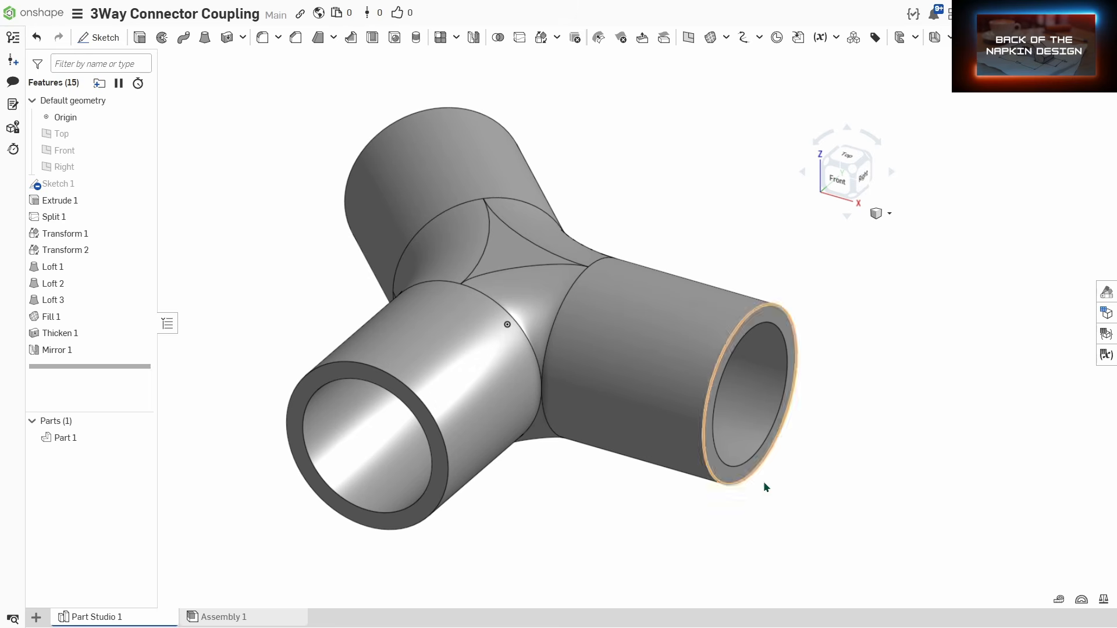
{"action": "right_click_drag", "start_coordinate": [867, 451], "coordinate": [840, 450]}
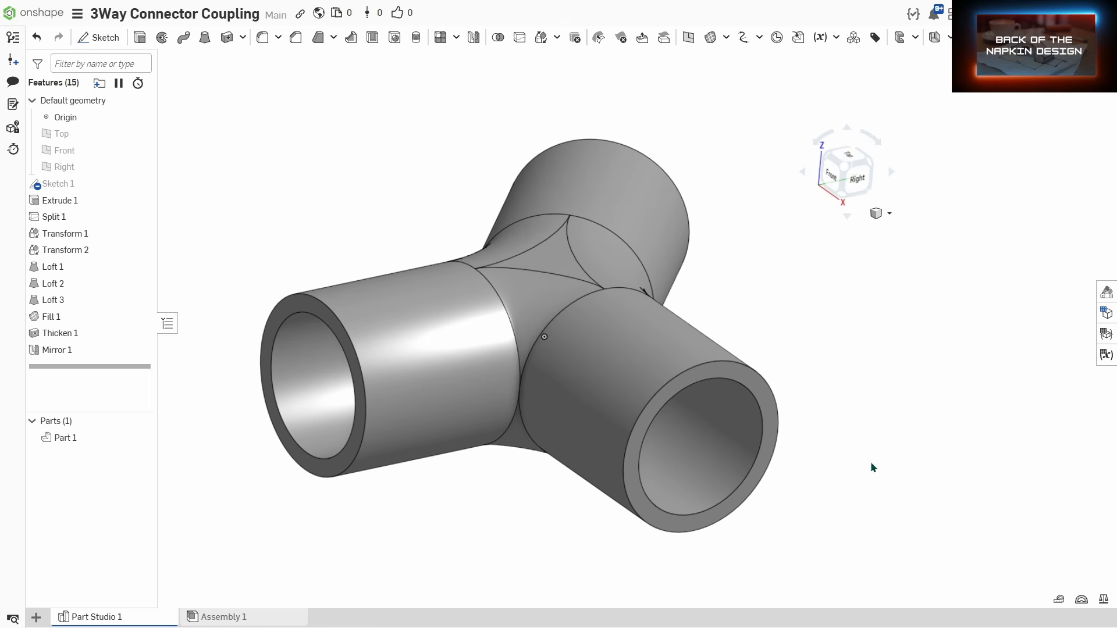